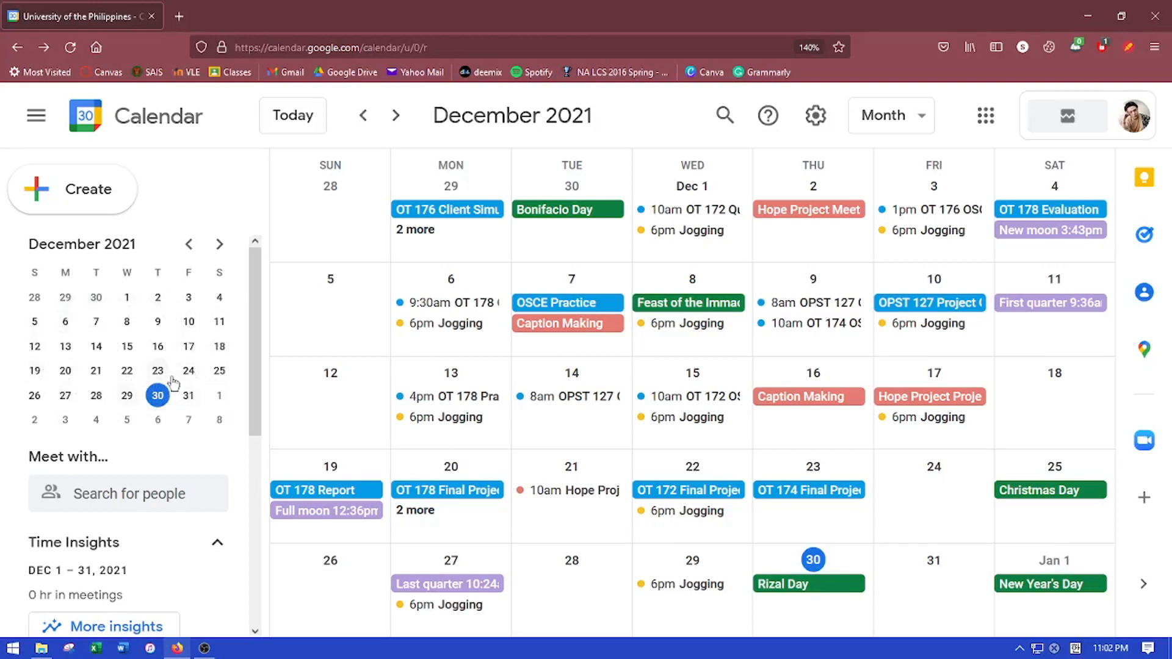
Browse to neighbouring months in the mini calendar and return to December 2021
left_click(188, 244)
left_click(219, 244)
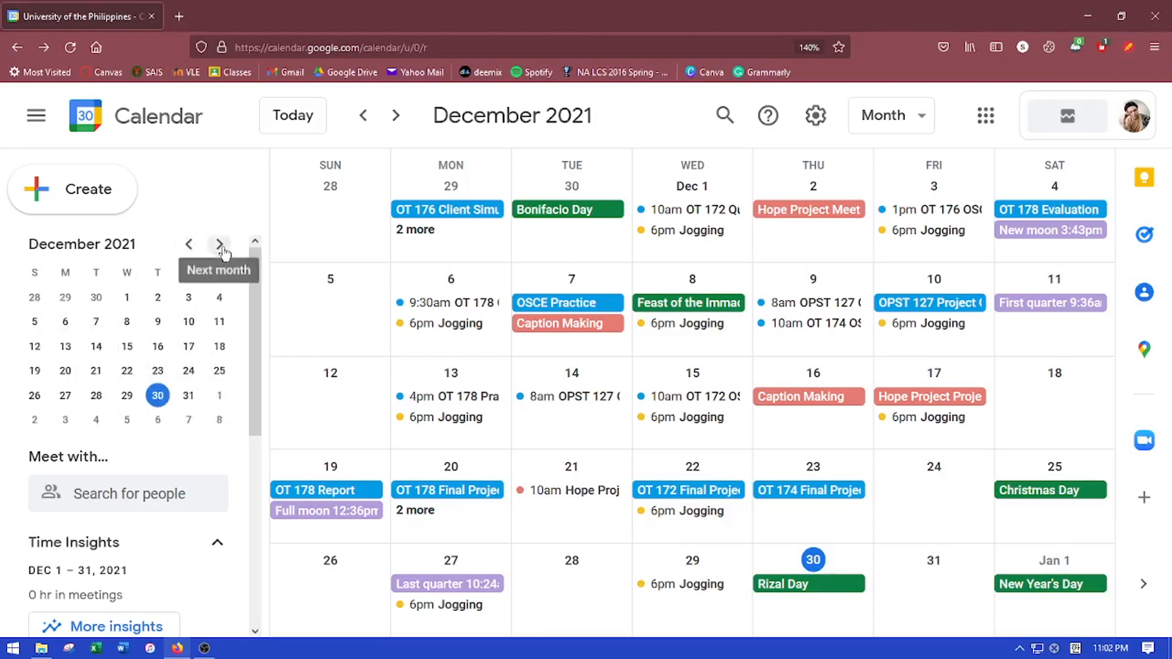
left_click(219, 244)
left_click(189, 244)
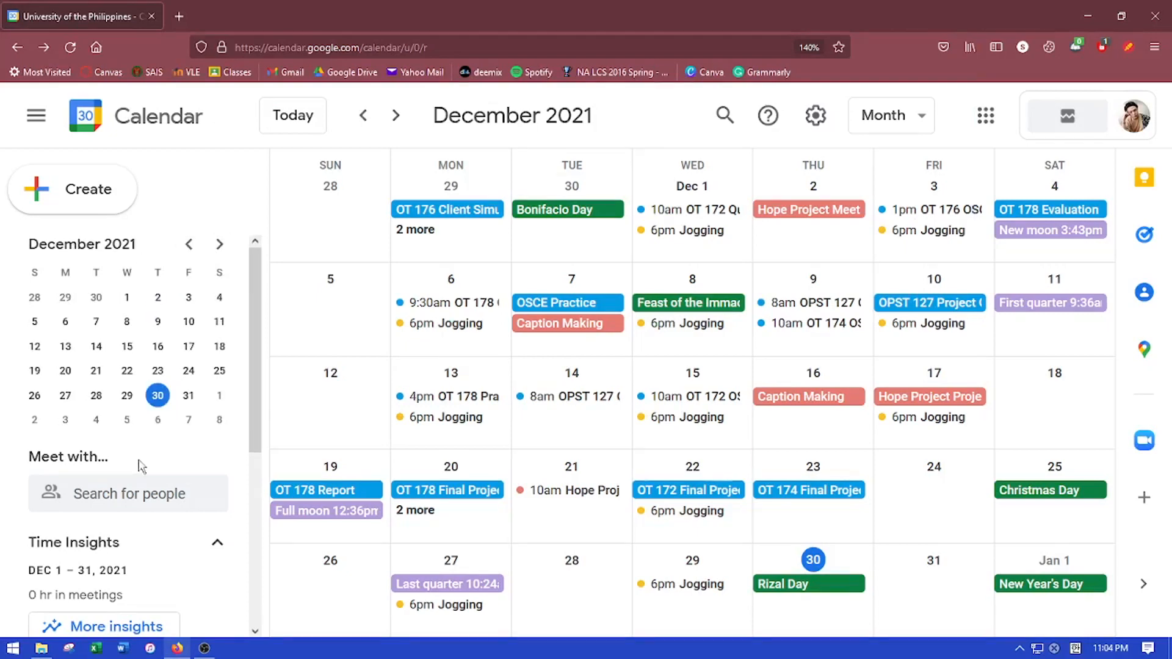
Hide and show again the School, Fitness and Organizations calendars, one at a time
left_click_drag(249, 432, 292, 601)
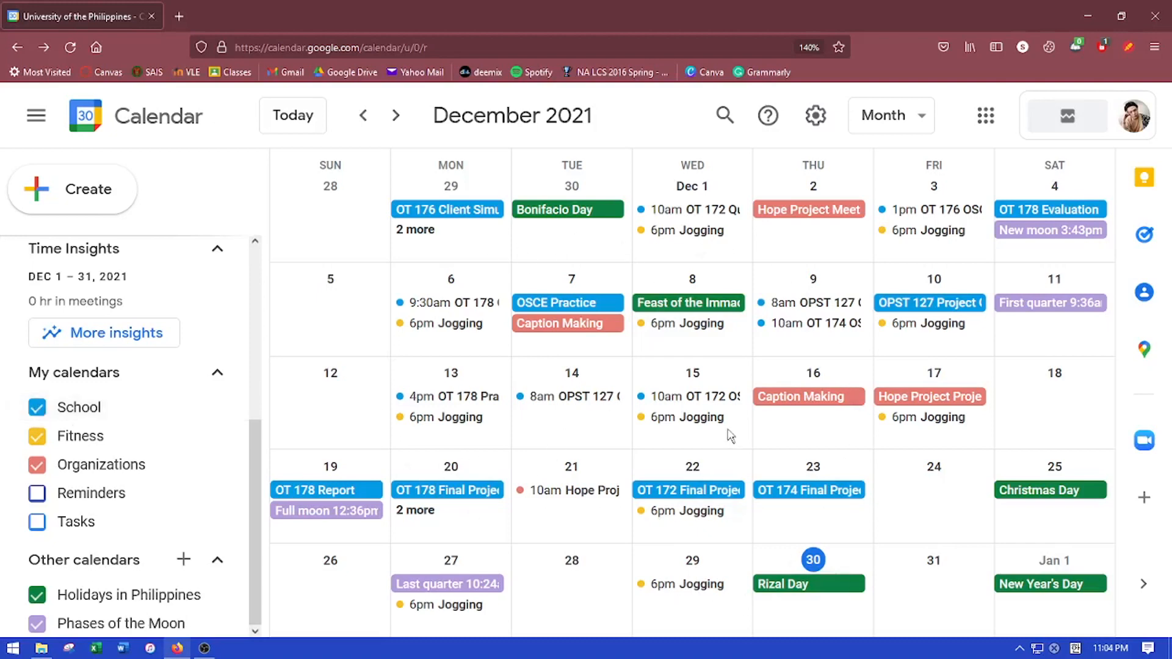
left_click(36, 409)
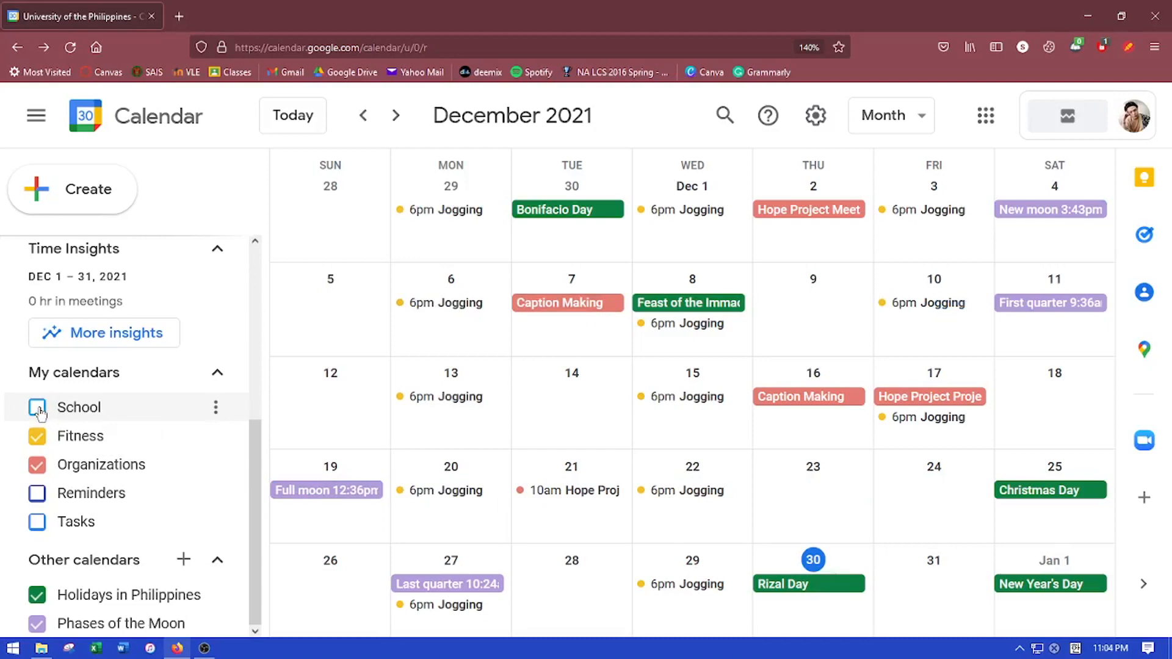
left_click(37, 410)
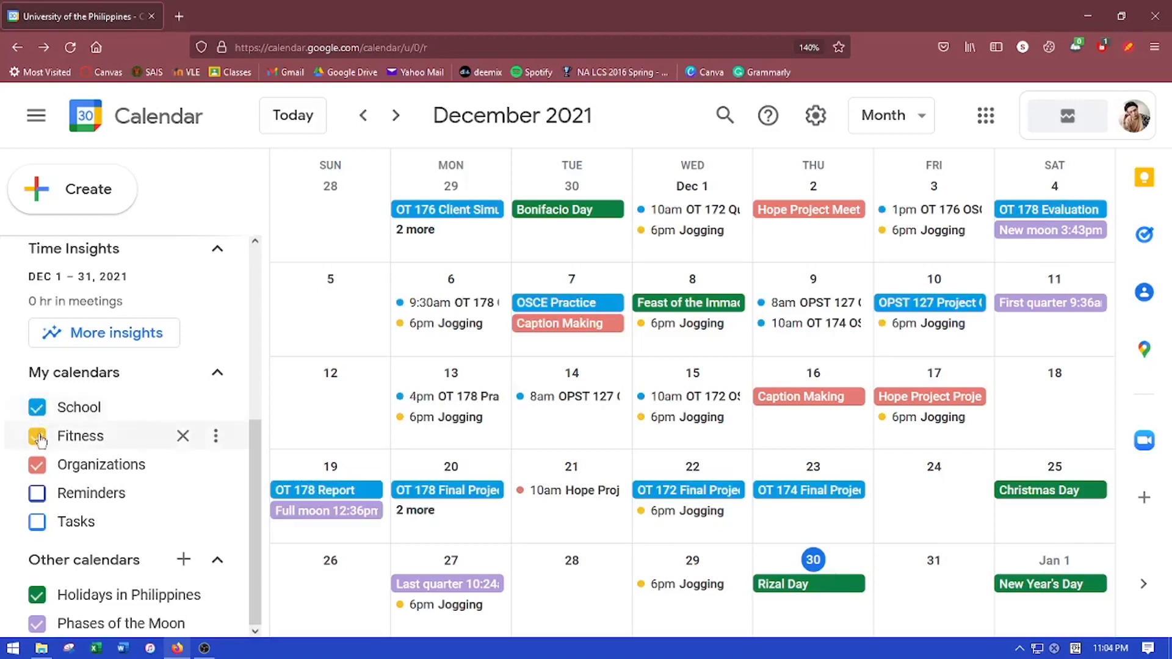
left_click(38, 438)
left_click(38, 437)
left_click(39, 466)
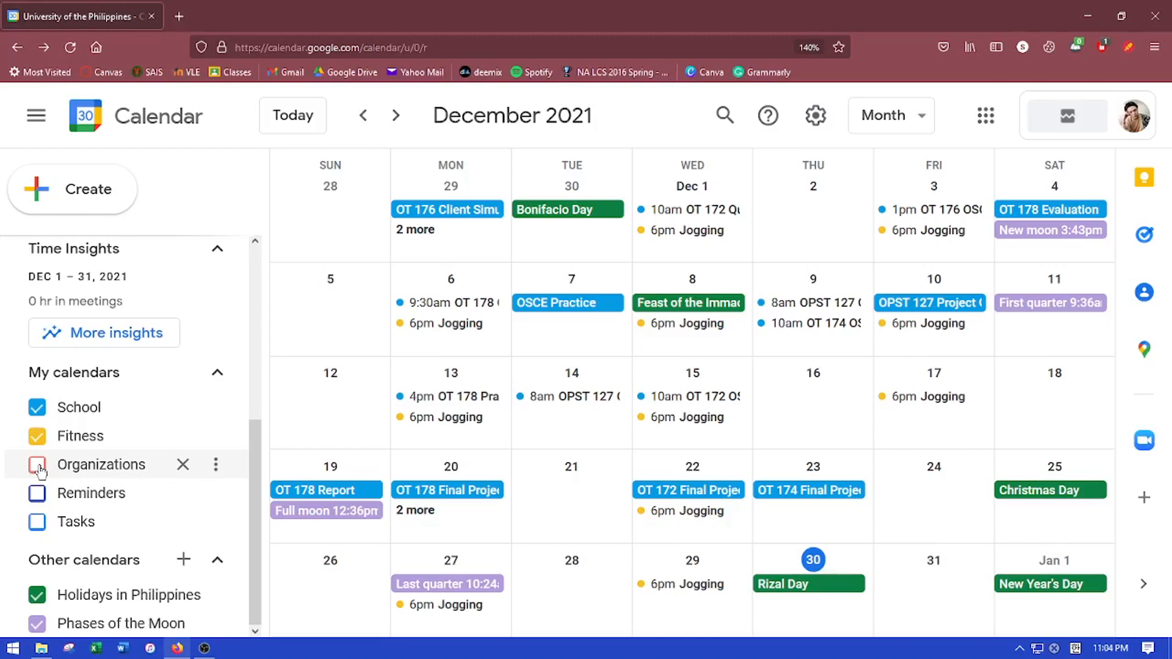
left_click(38, 466)
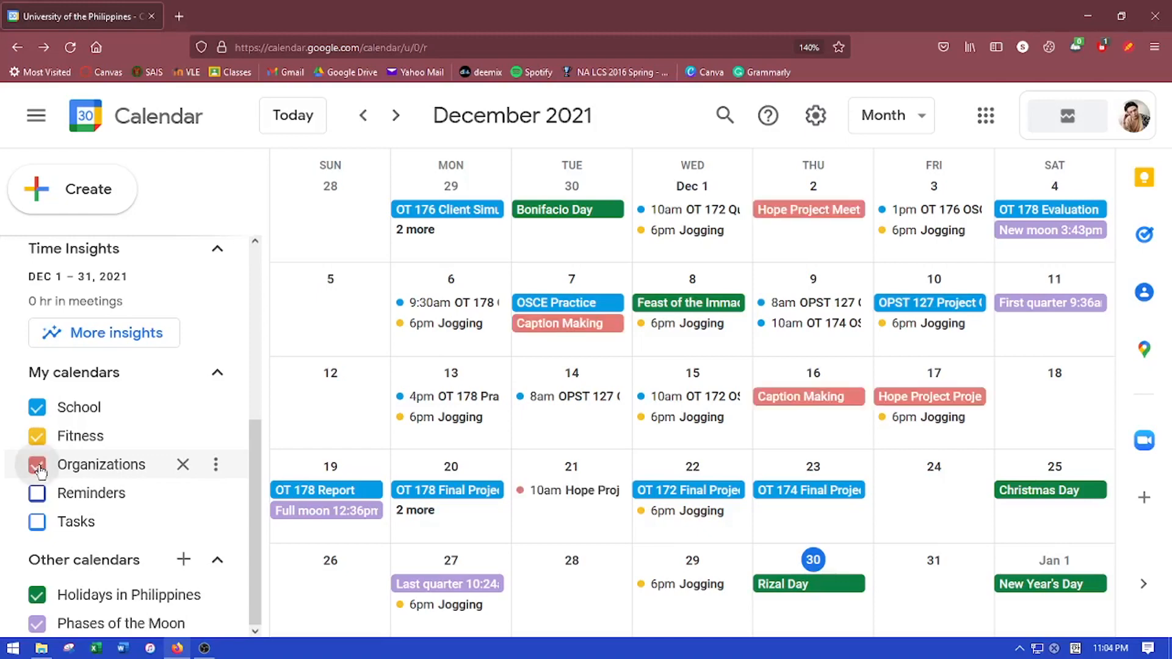
Hide and show again the Holidays in Philippines and Phases of the Moon calendars, one at a time
left_click(38, 595)
left_click(38, 595)
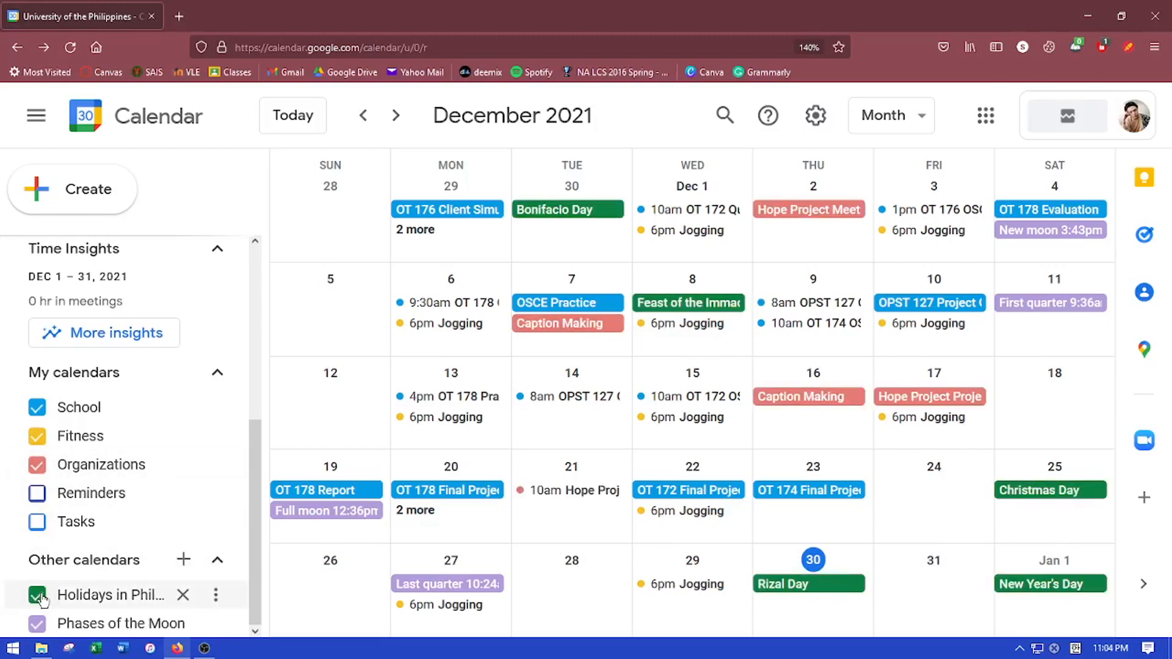
left_click(37, 624)
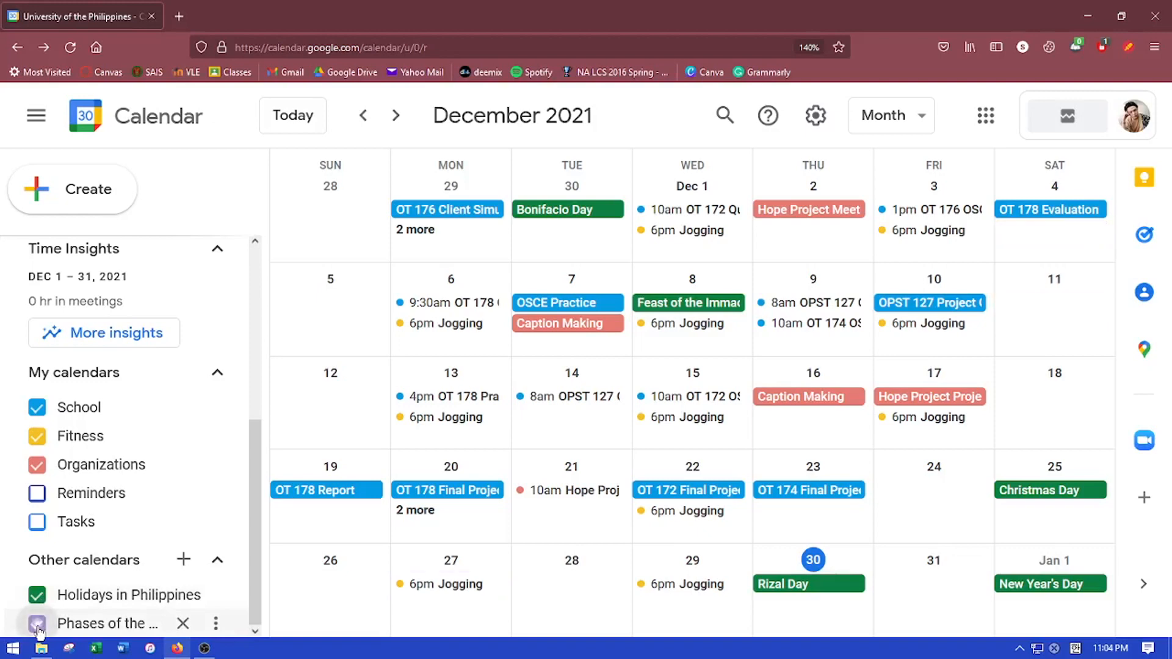
left_click(37, 626)
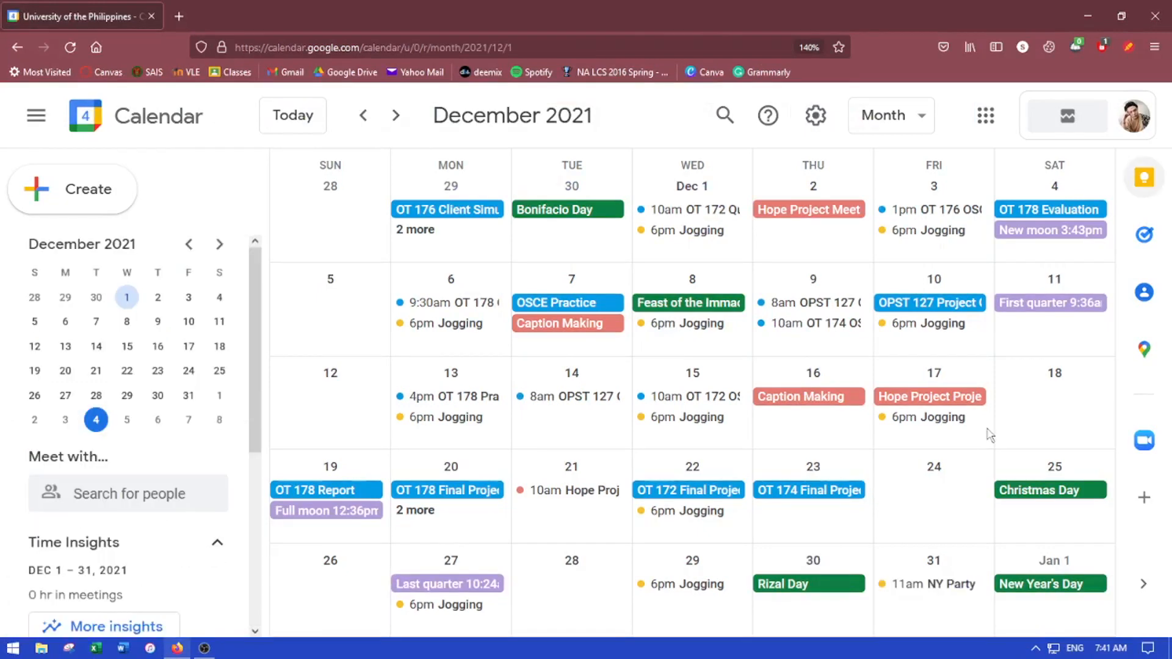
View the calendar by Week, then by Day for December 1, 2021
left_click(917, 120)
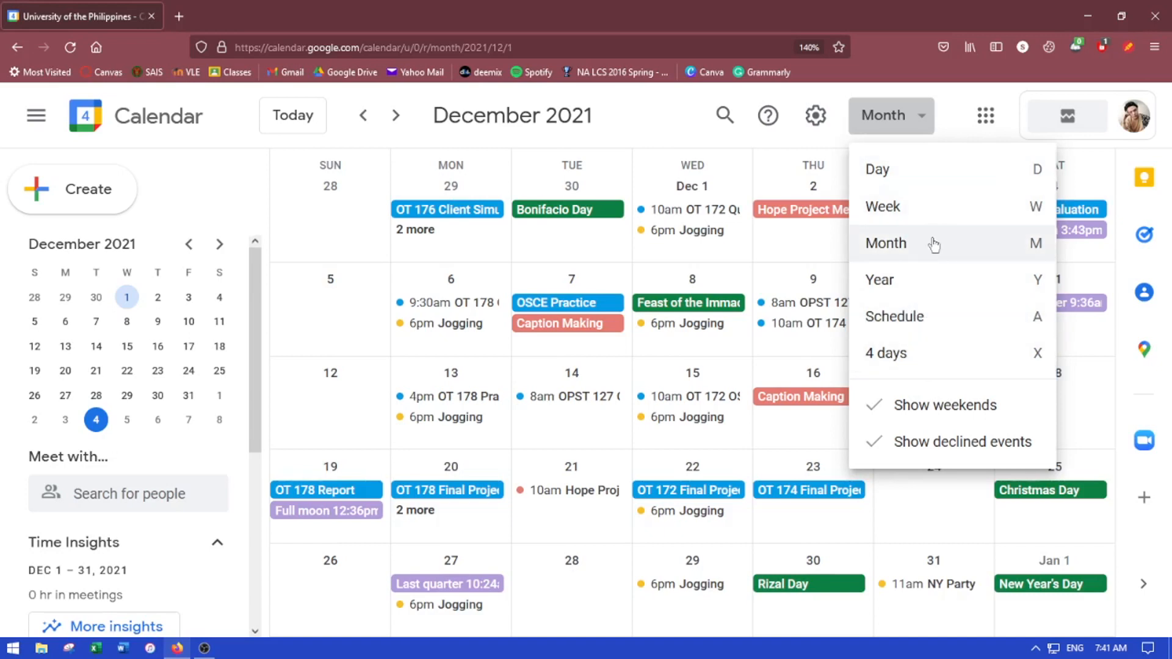
left_click(922, 210)
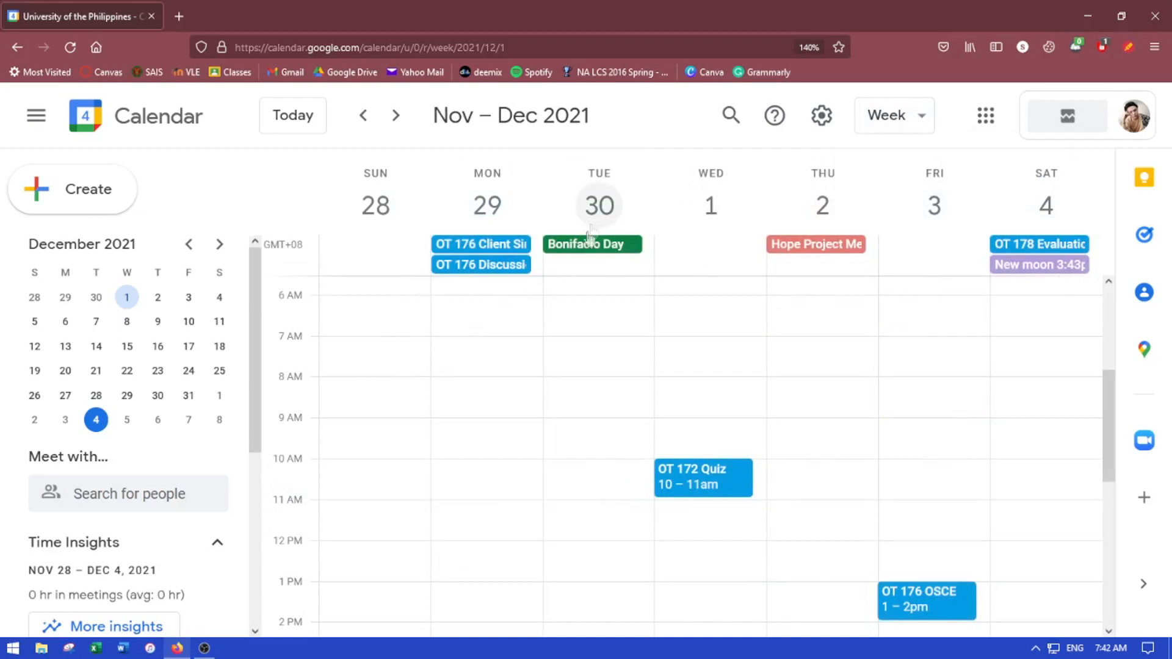
left_click(897, 128)
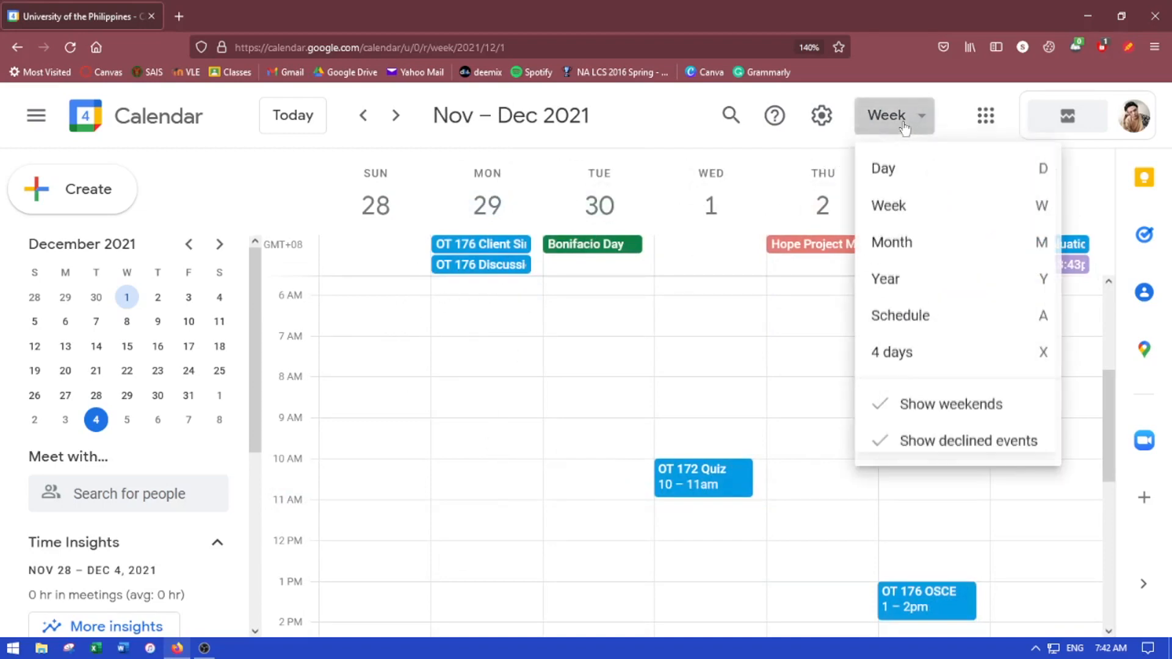
left_click(893, 169)
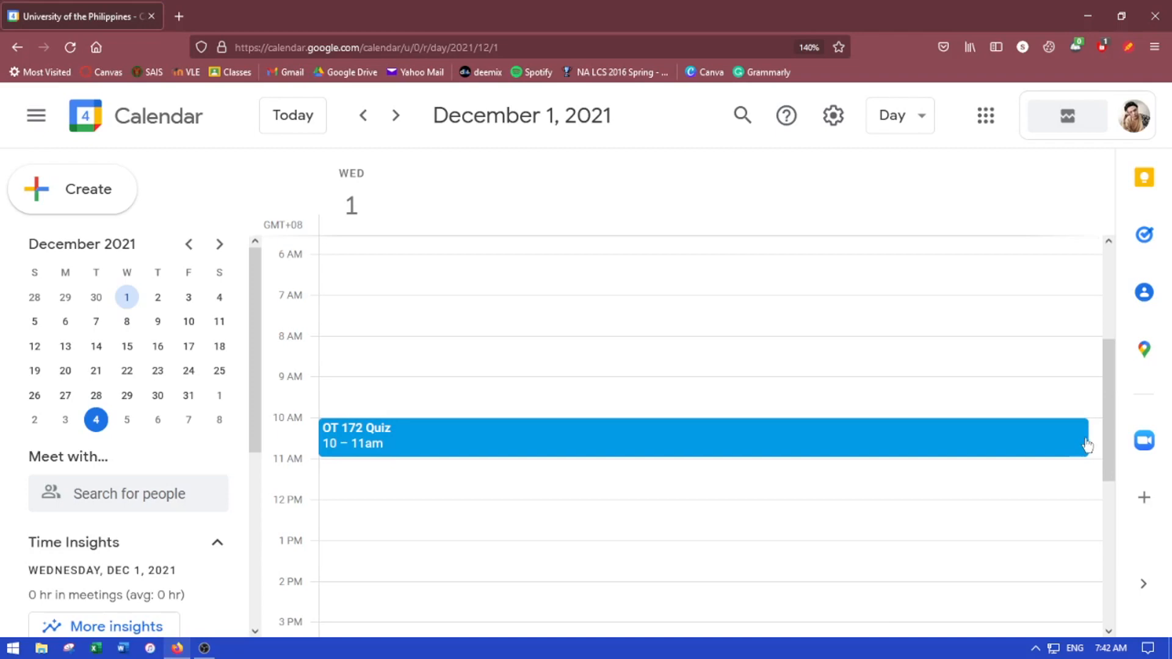
mouse_move(1106, 433)
left_mouse_down()
mouse_move(1103, 380)
mouse_move(1099, 507)
mouse_move(1093, 435)
left_mouse_up()
Switch the calendar to Schedule view and look through the December 2021 events
left_click(918, 116)
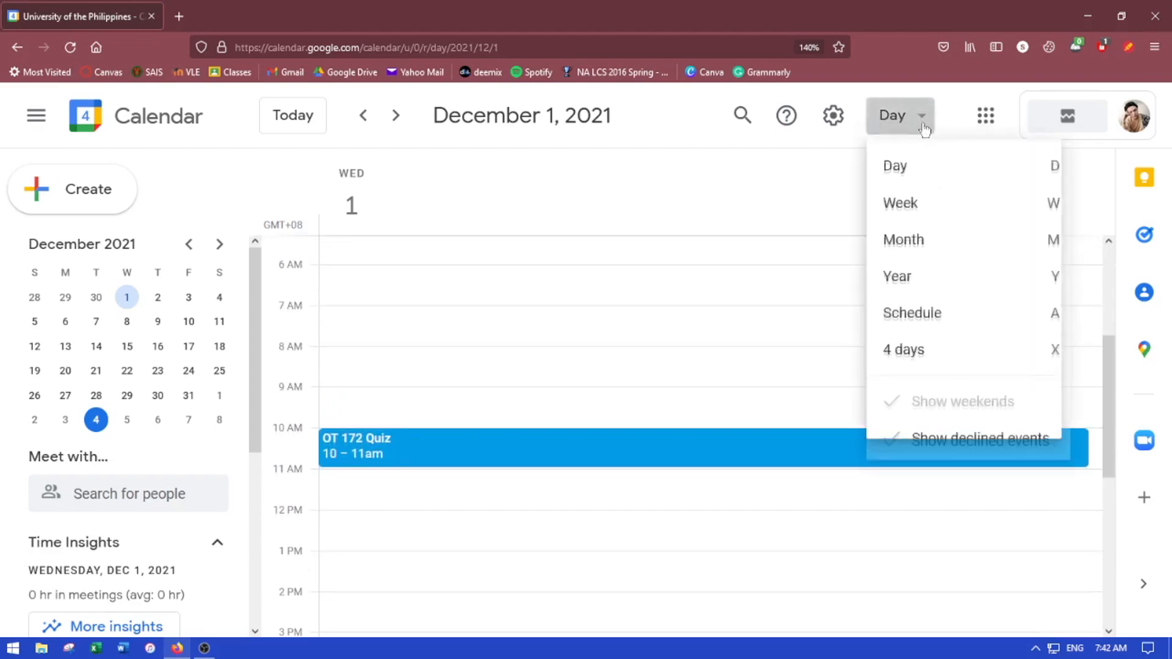
left_click(929, 324)
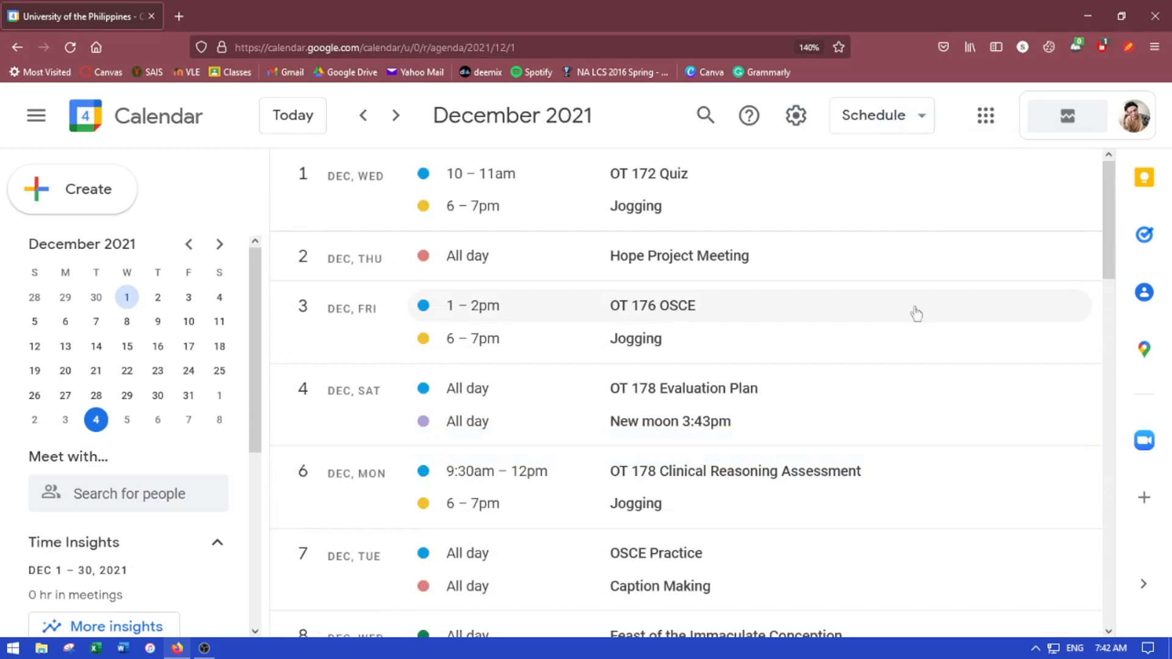
left_click_drag(1105, 181, 1105, 247)
View the calendar in the 4 days layout, then return it to Month view
left_click(925, 121)
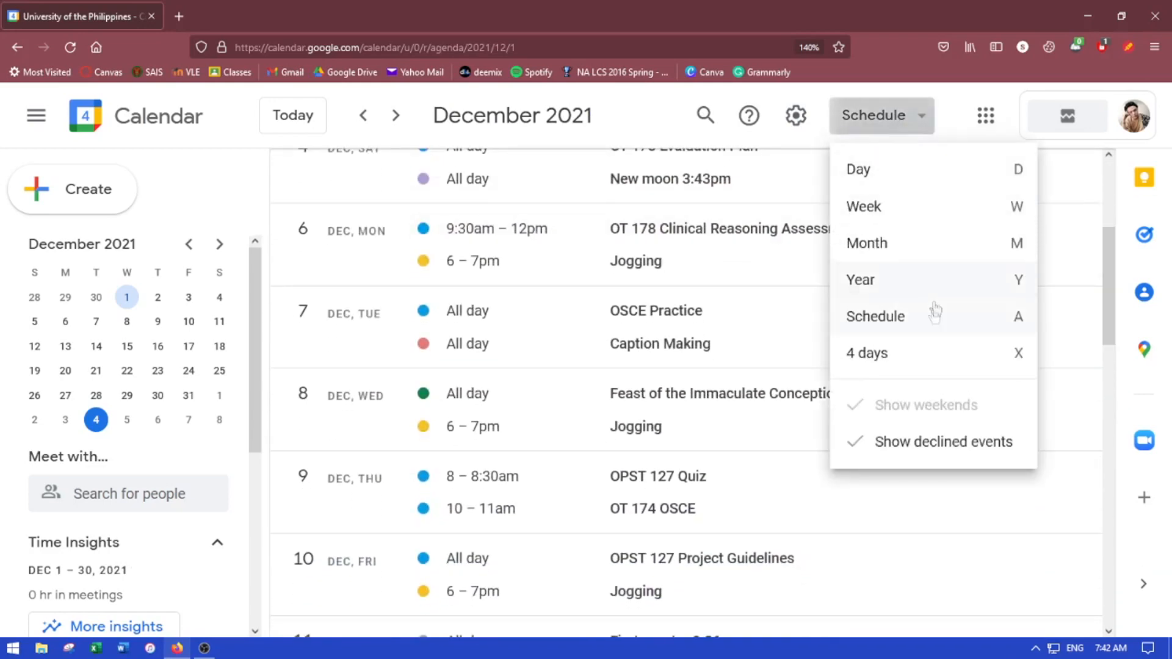
left_click(917, 360)
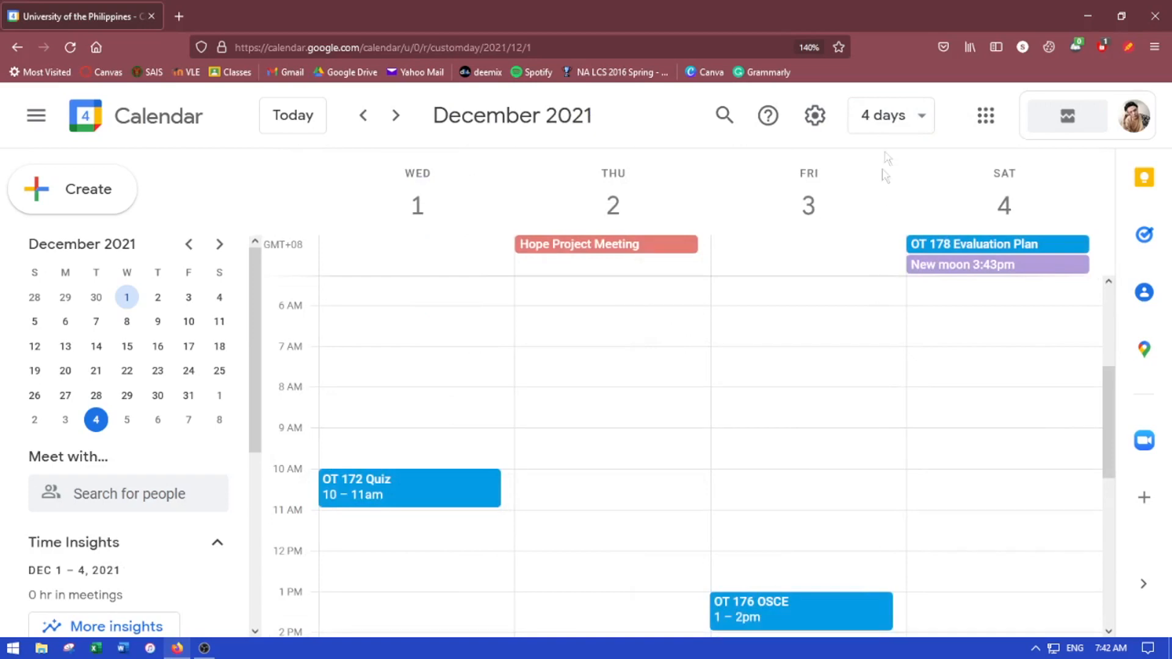
left_click(892, 123)
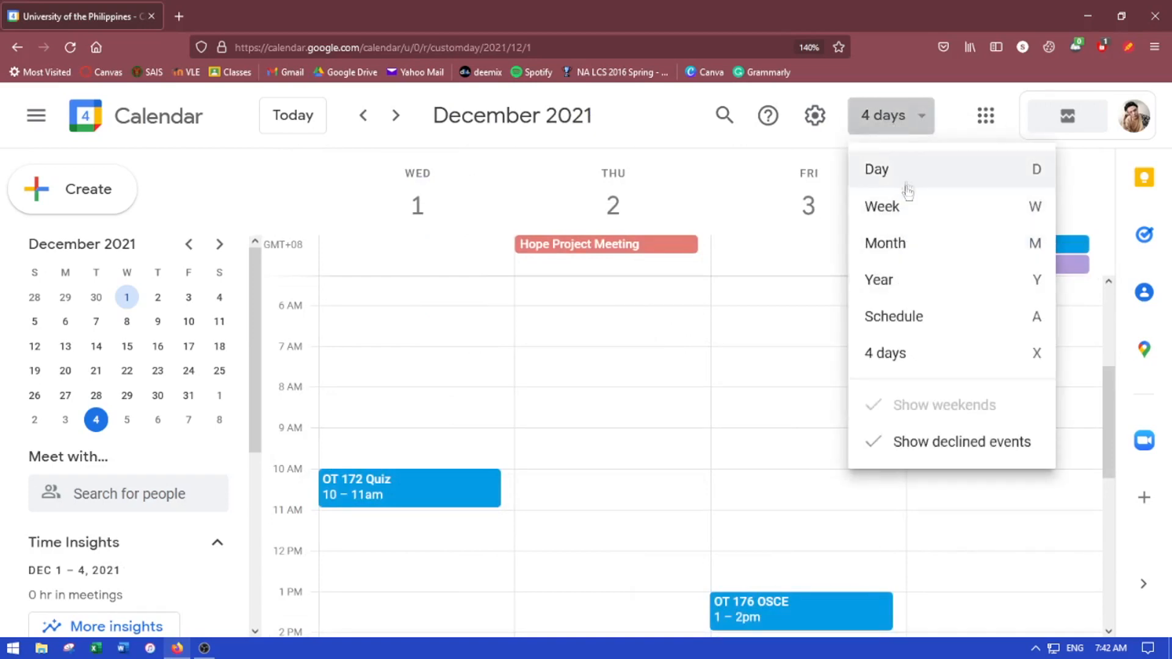
left_click(905, 242)
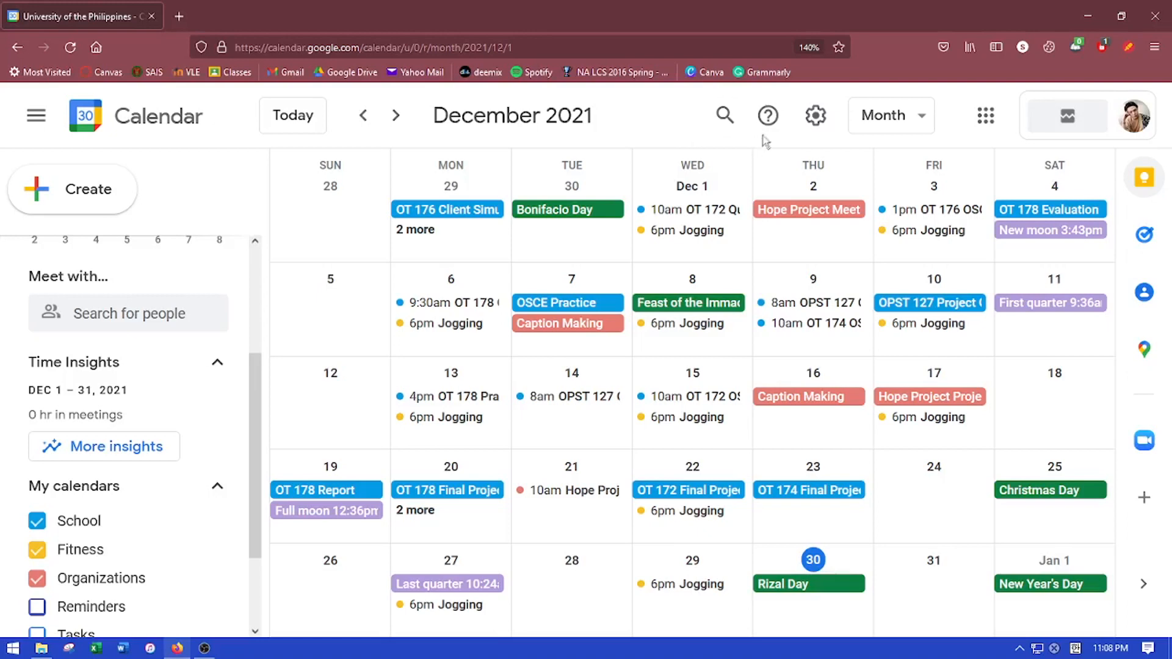
Open the advanced event search options, enter "practice" as the What criterion, and look at the Who and Where criteria
left_click(725, 116)
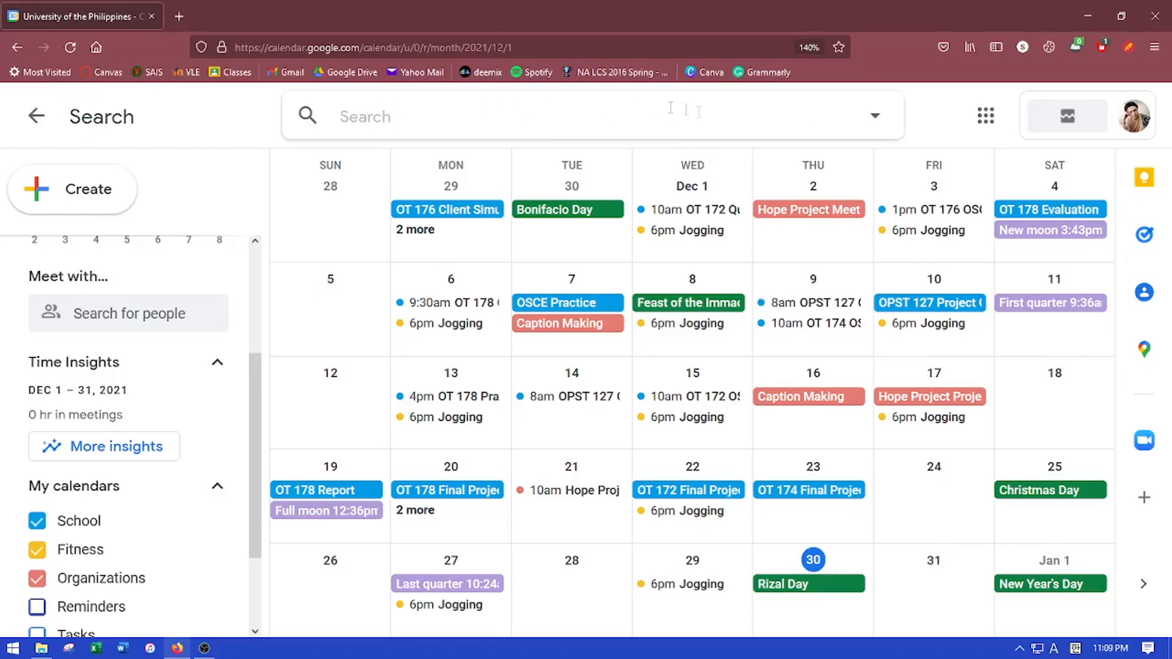
left_click(875, 115)
left_click(511, 224)
left_click(489, 323)
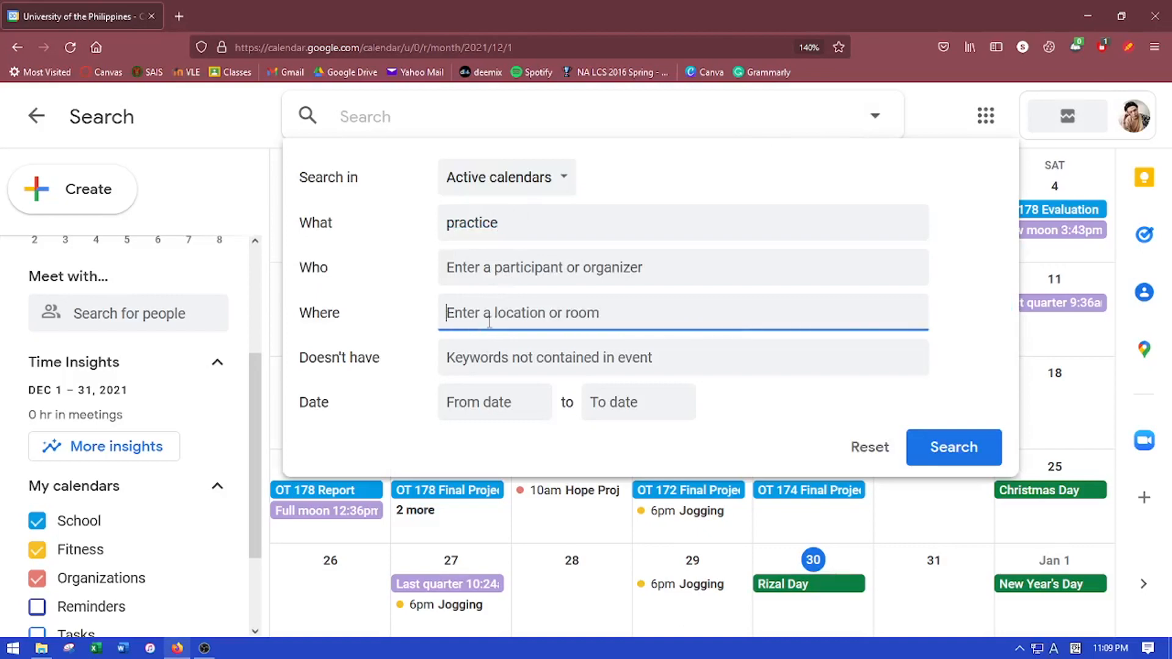
left_click(489, 273)
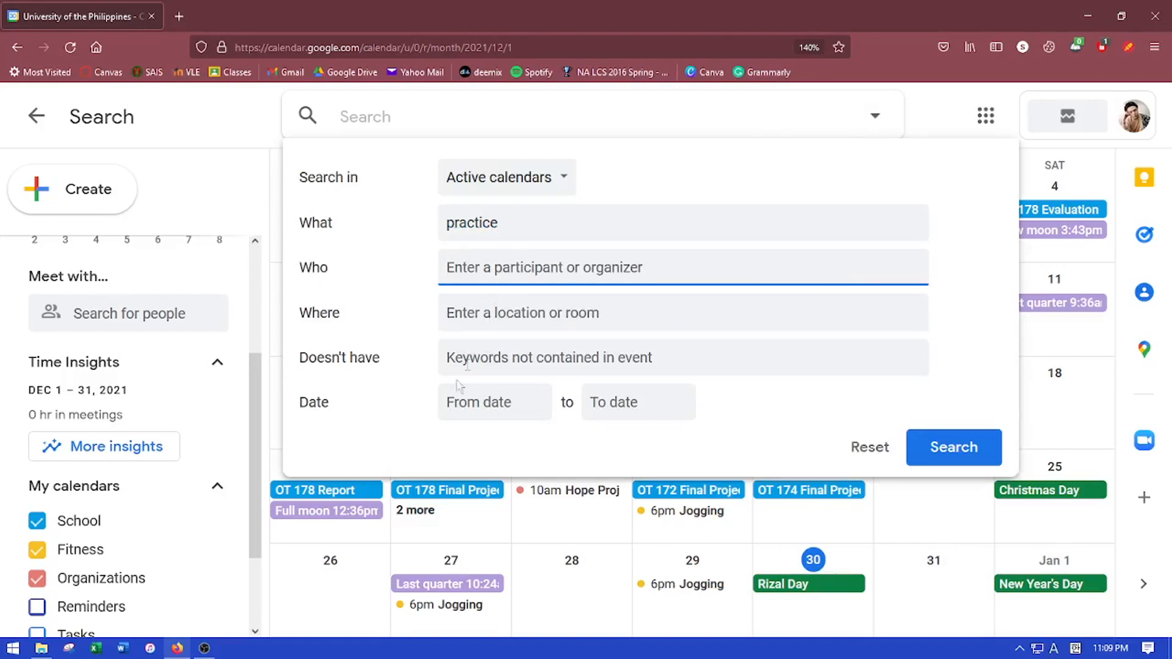
Search the calendar for events matching "practice"
left_click(460, 125)
type("p")
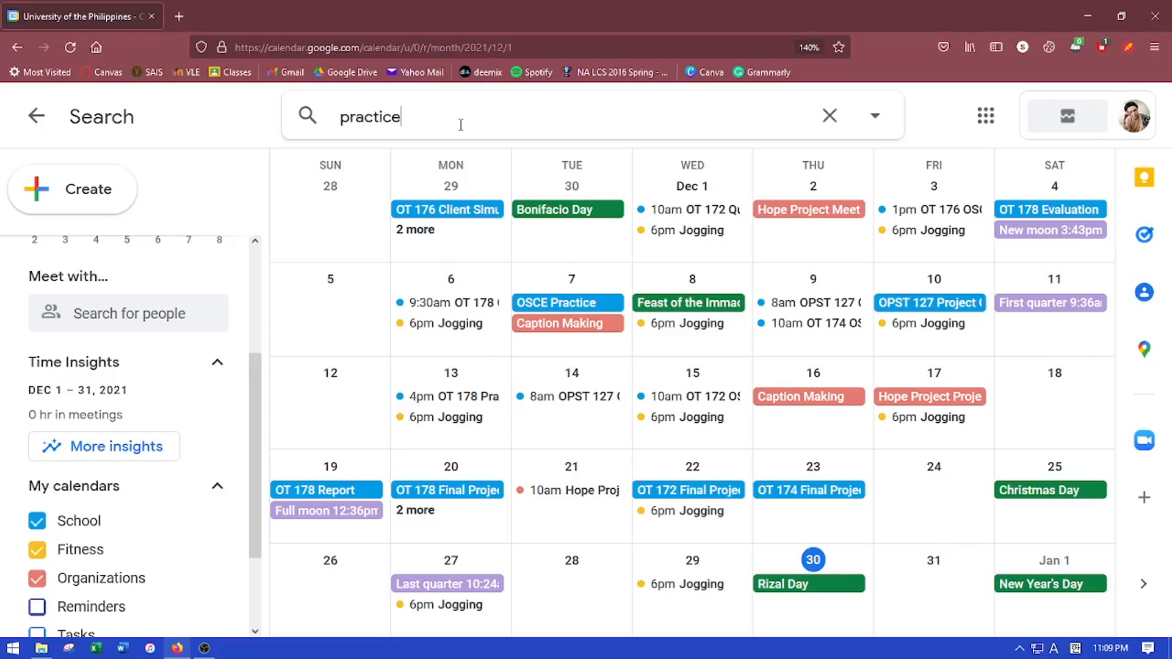
type("ractice")
key("Return")
left_click(587, 187)
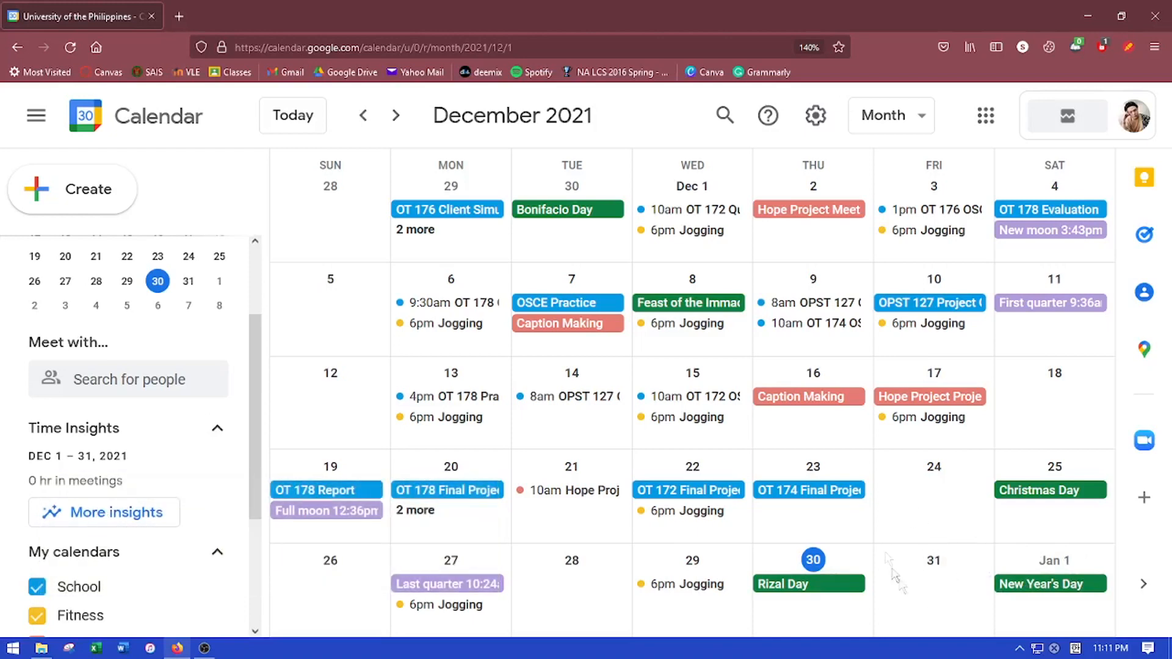
Examine the full and quick entry forms for a new event on December 31, discarding both drafts
left_click(946, 586)
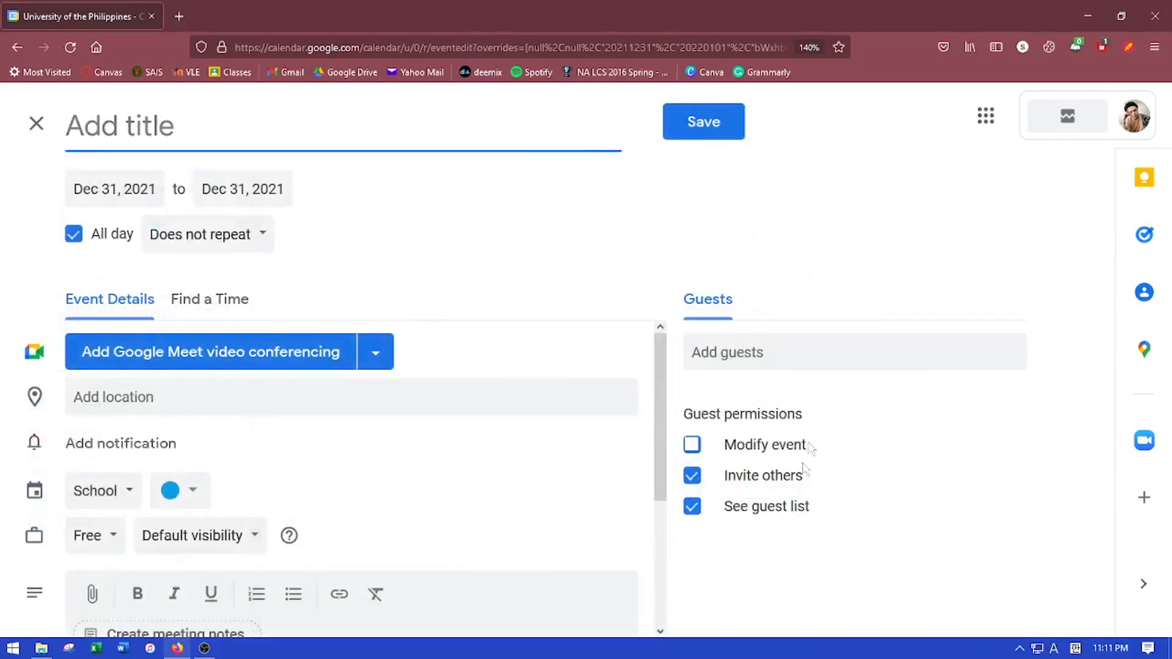
left_click(36, 123)
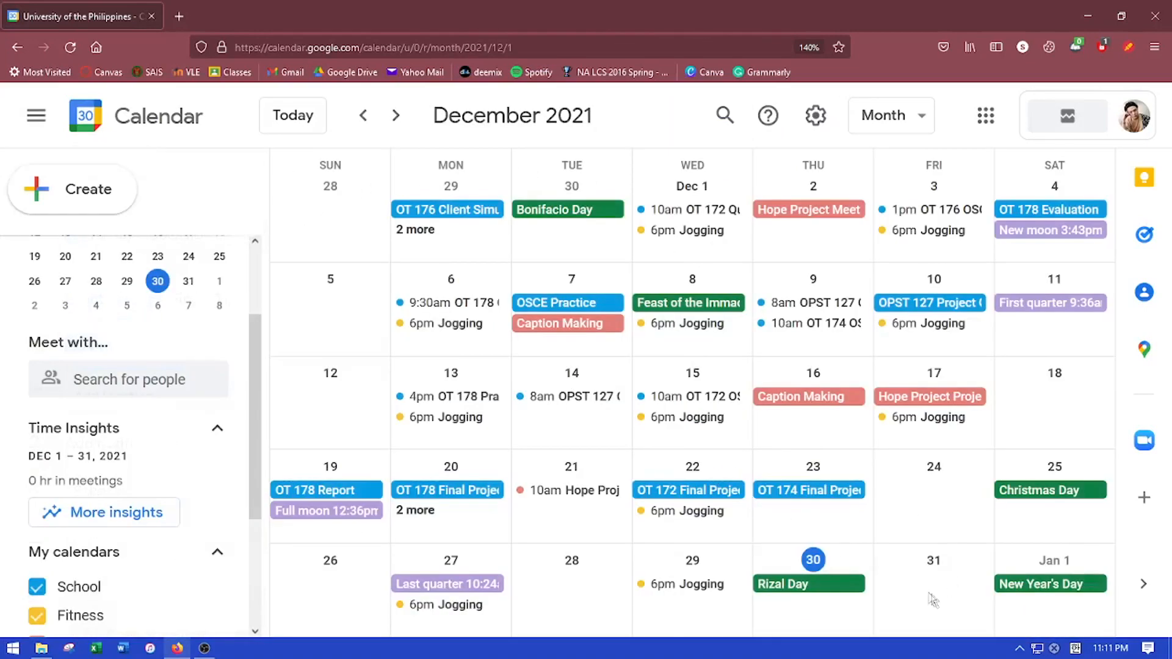
left_click(937, 591)
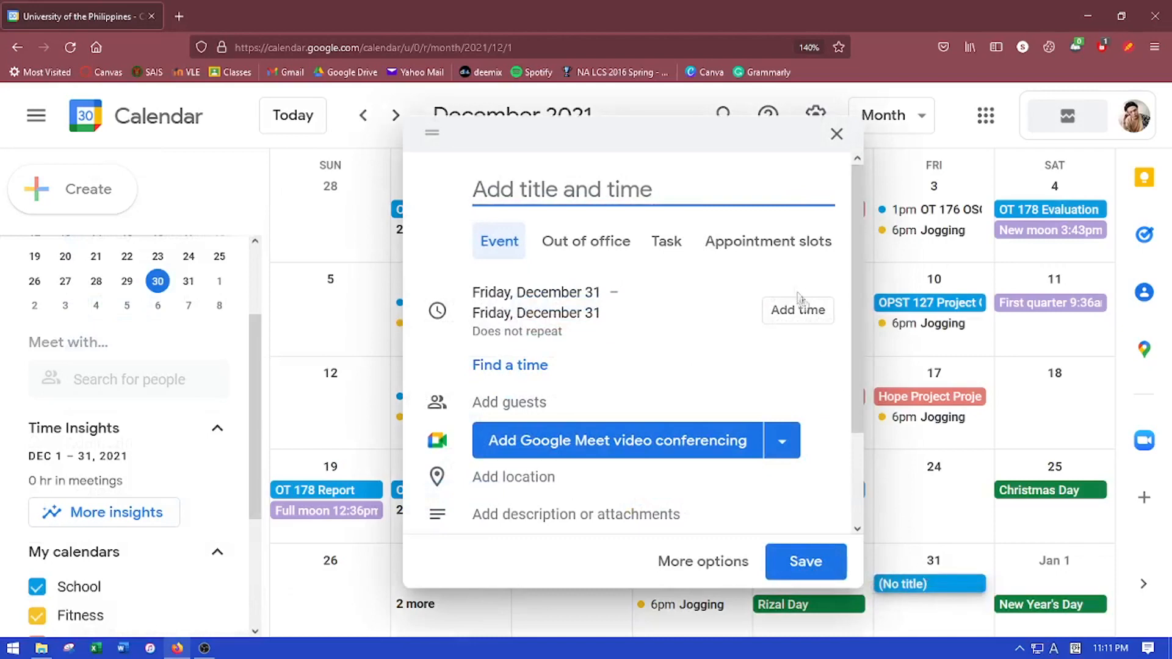
scroll(858, 225, "down", 2)
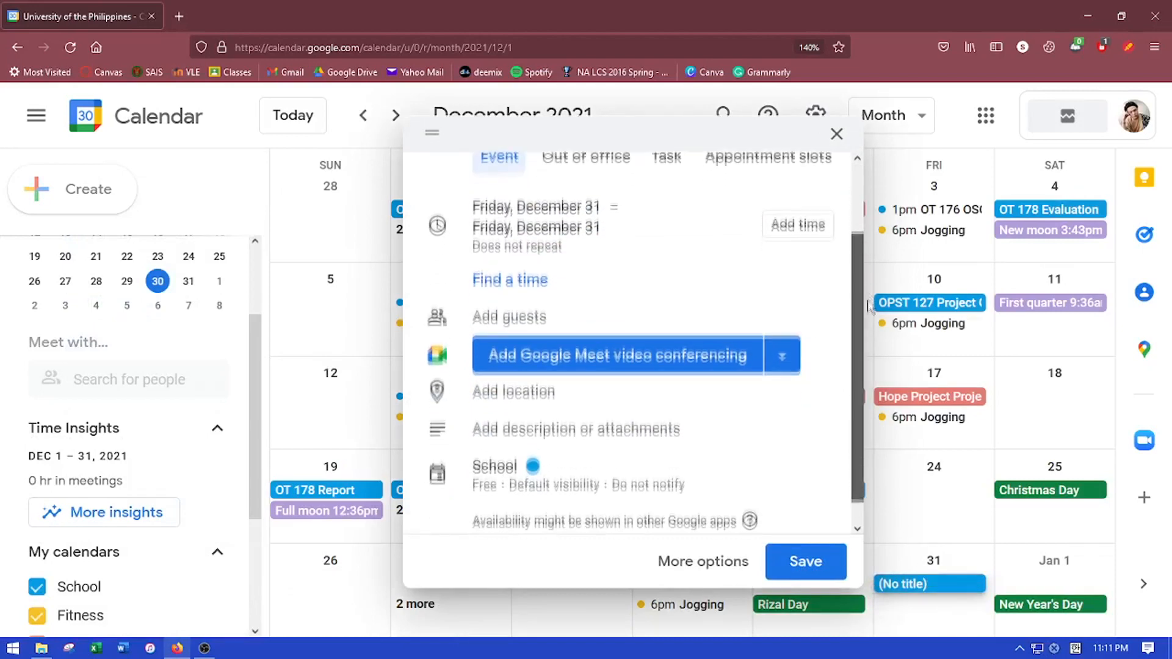
scroll(873, 326, "up", 2)
scroll(864, 306, "down", 2)
scroll(858, 282, "up", 1)
left_click_drag(856, 277, 863, 222)
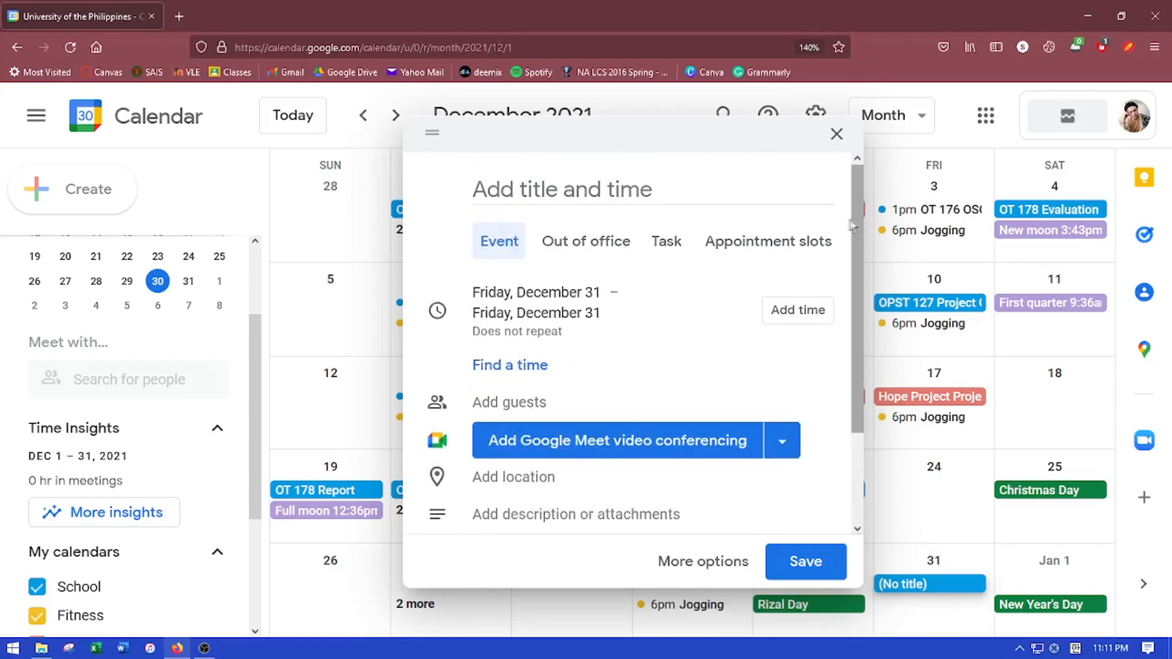
left_click(835, 133)
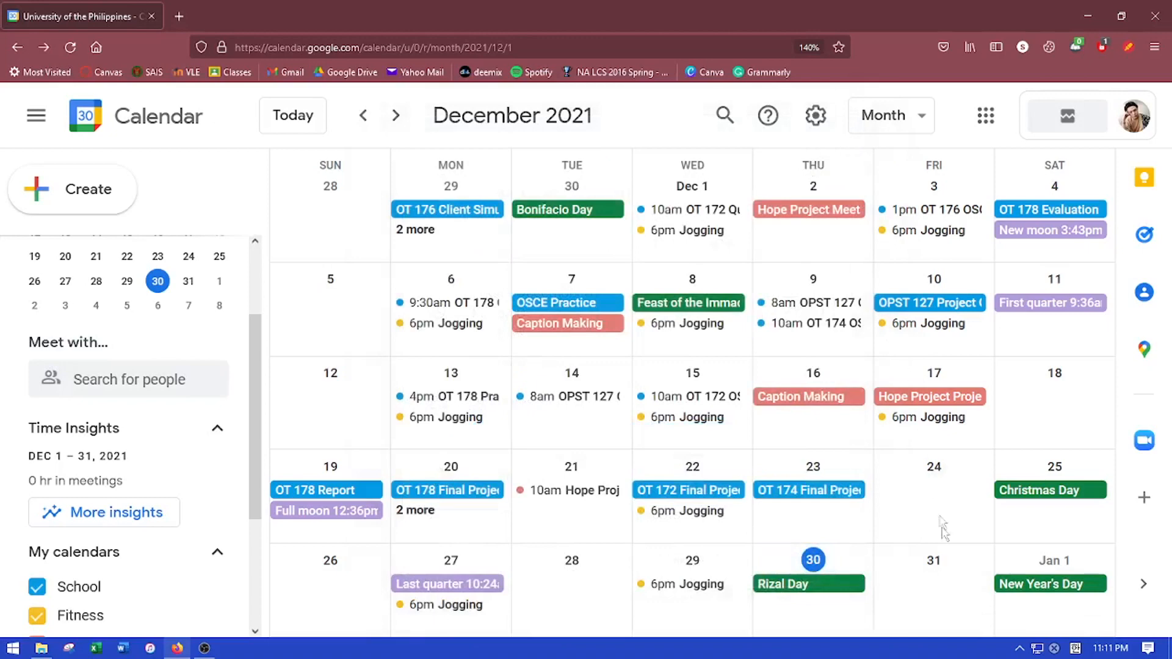
Start a new event on December 31, 2021 in the full event editor and title it "NY Party"
double_click(932, 593)
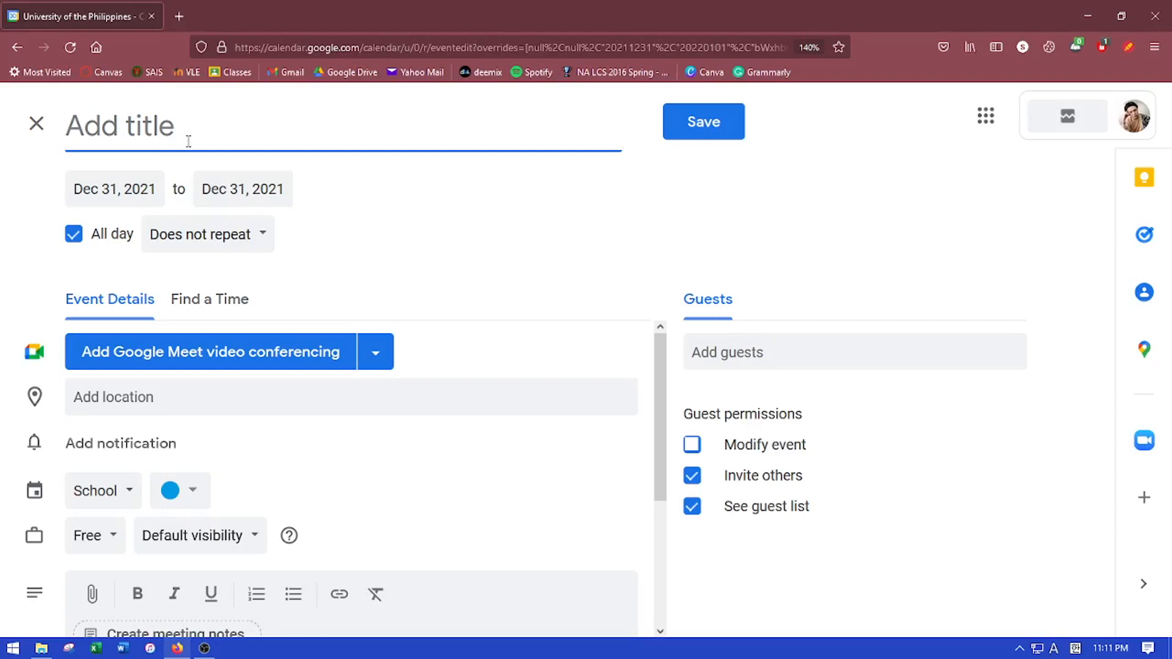
scroll(568, 524, "down", 1)
scroll(567, 524, "up", 3)
type("M")
key("BackSpace")
type("NY Party")
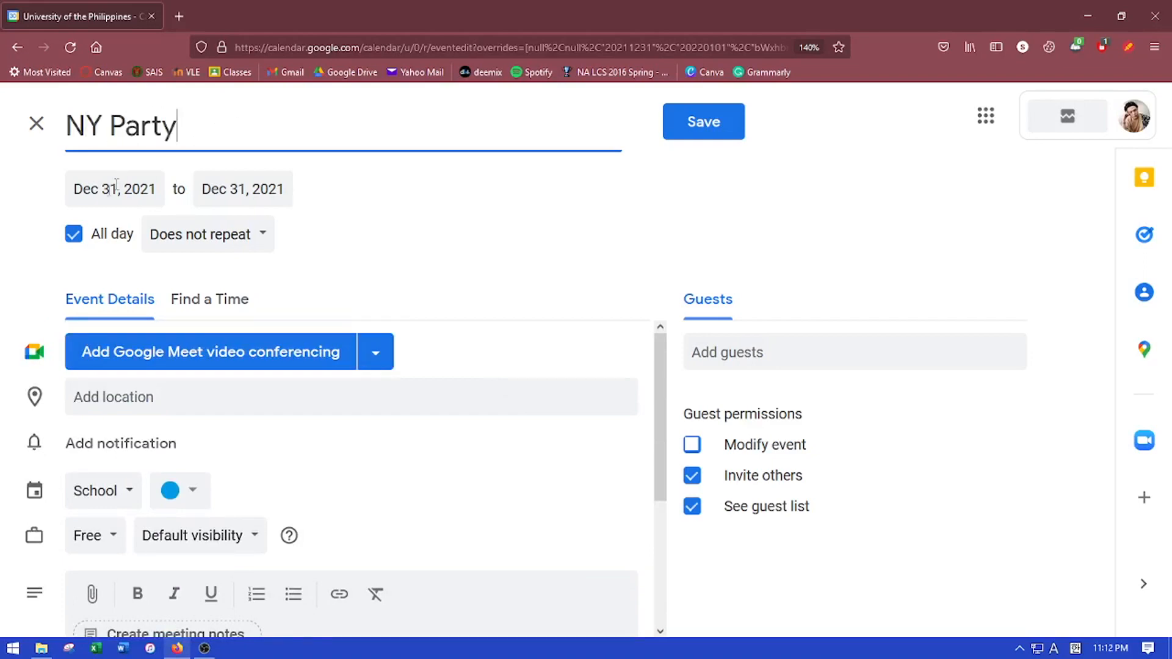
Turn off the all-day setting and schedule the event from 11:00am to 12:00pm on December 31, 2021
left_click(74, 234)
left_click(204, 190)
scroll(262, 313, "down", 2)
left_click(240, 369)
left_click(309, 190)
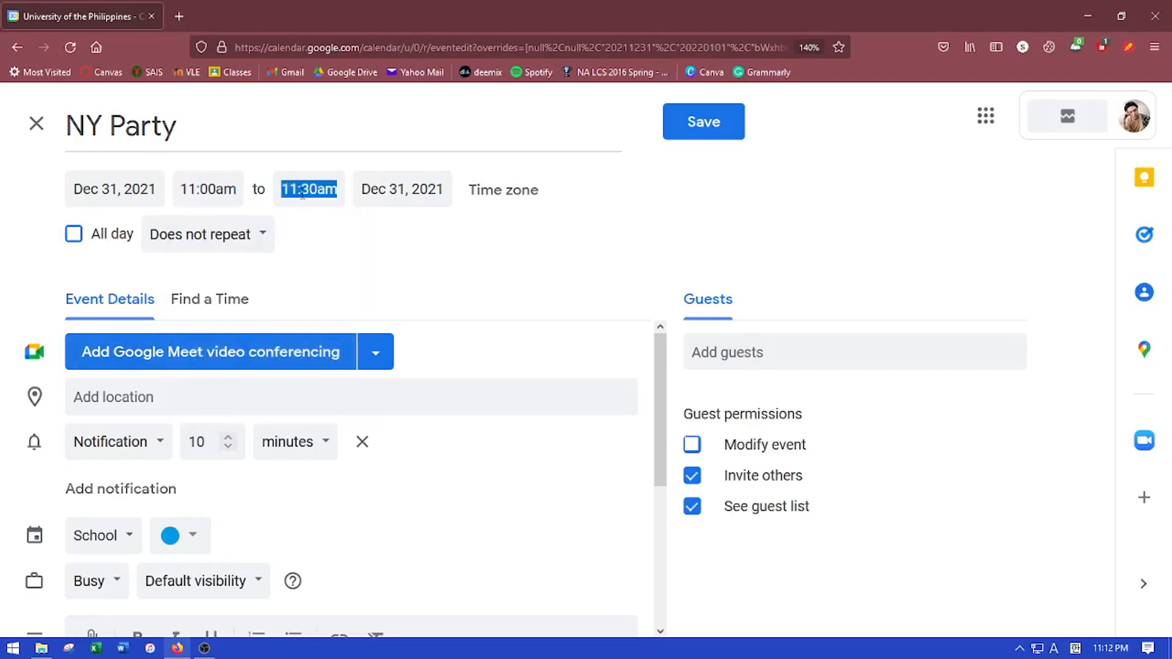
scroll(343, 299, "down", 2)
left_click(336, 312)
Look through the event's start and end time choices, keeping 11:00am to 12:00pm
left_click(207, 189)
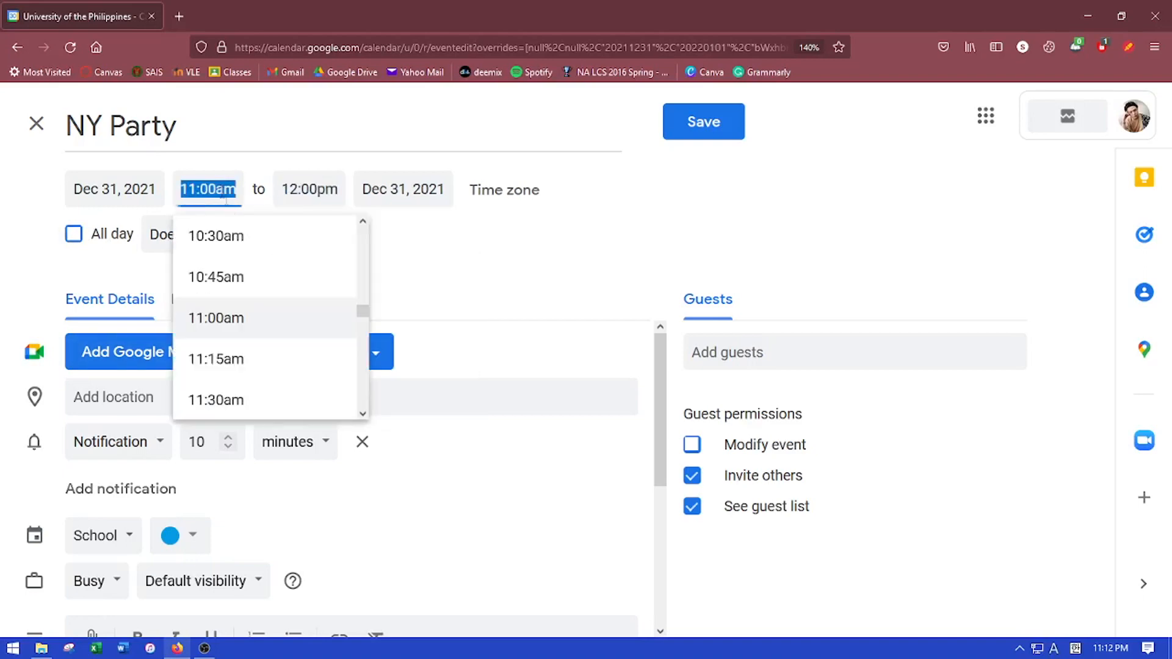
left_click(235, 317)
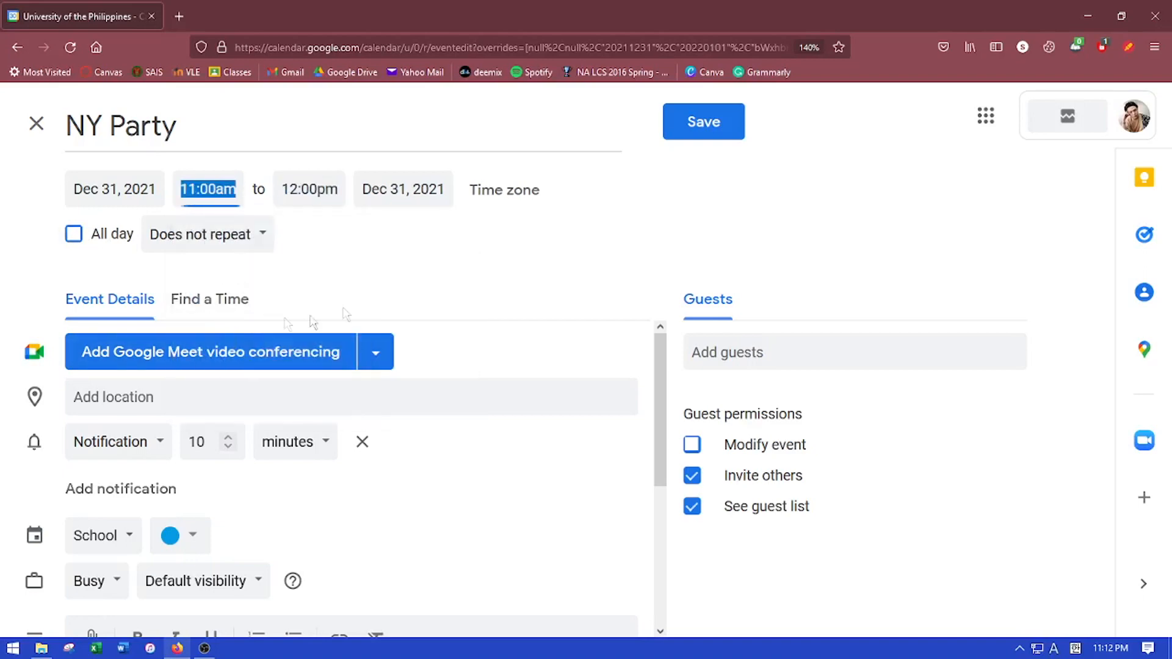
left_click(324, 192)
scroll(366, 315, "down", 2)
scroll(397, 312, "down", 6)
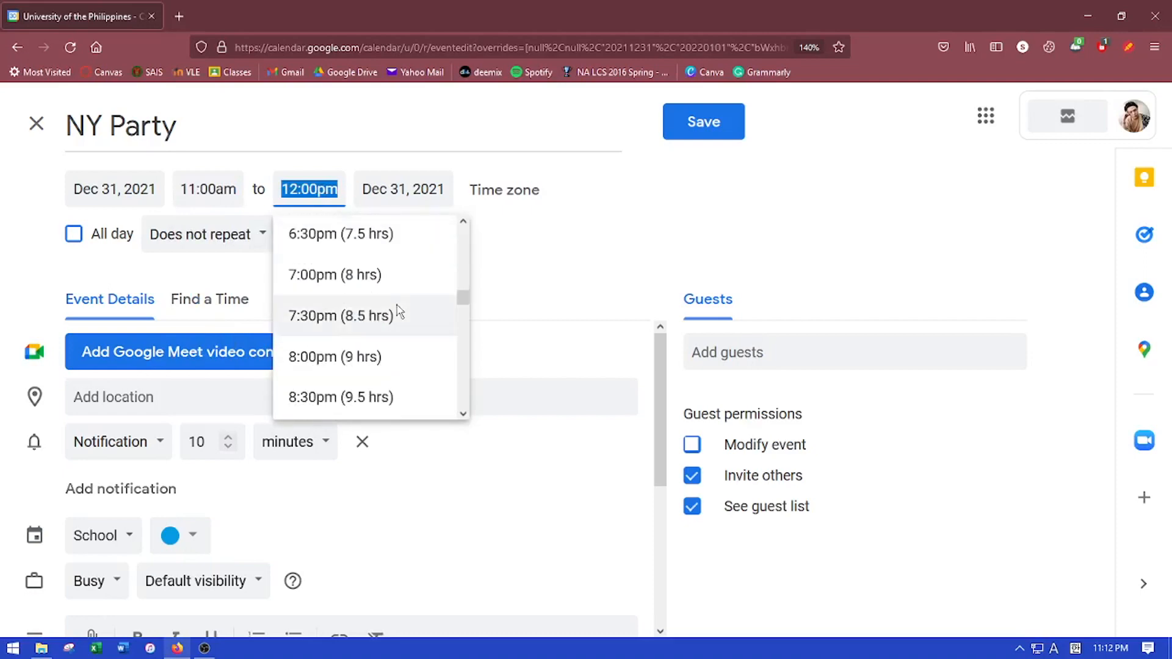
left_click(504, 297)
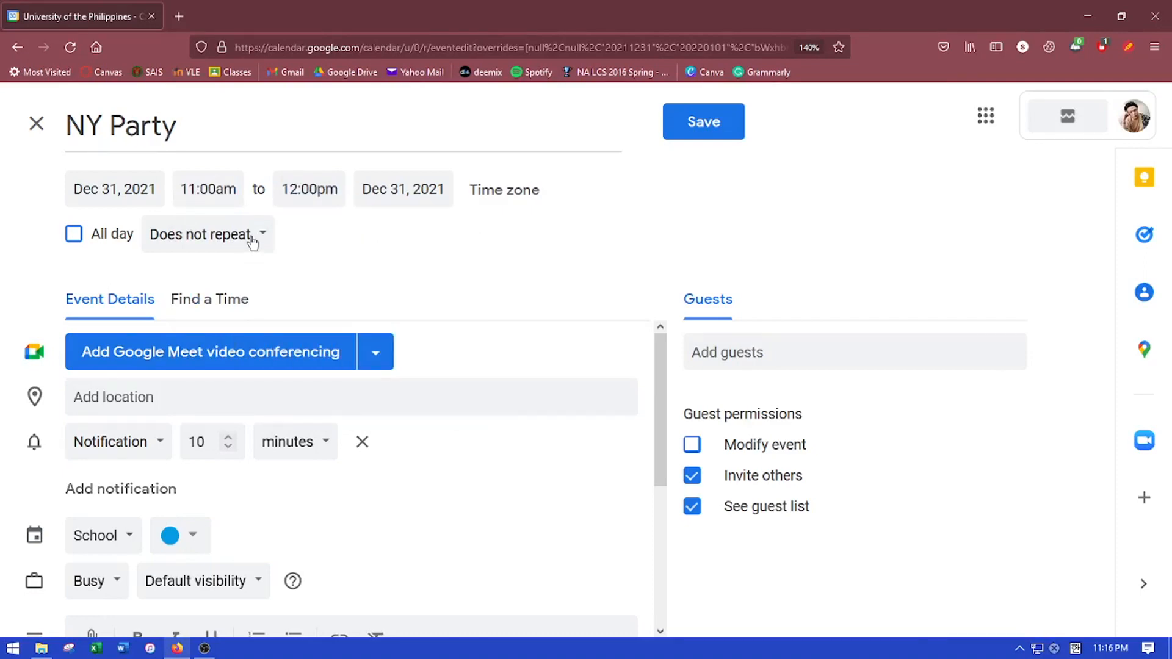
Review the repeat options and try a custom recurrence of every 1 week on Friday that never ends
left_click(253, 238)
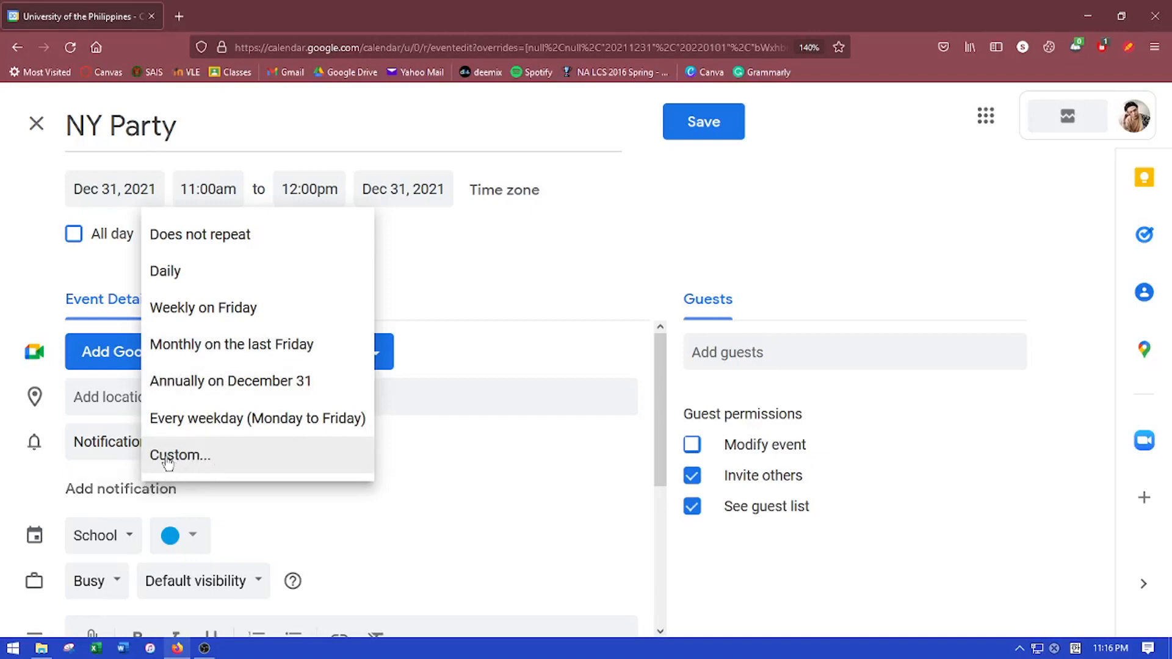
left_click(510, 268)
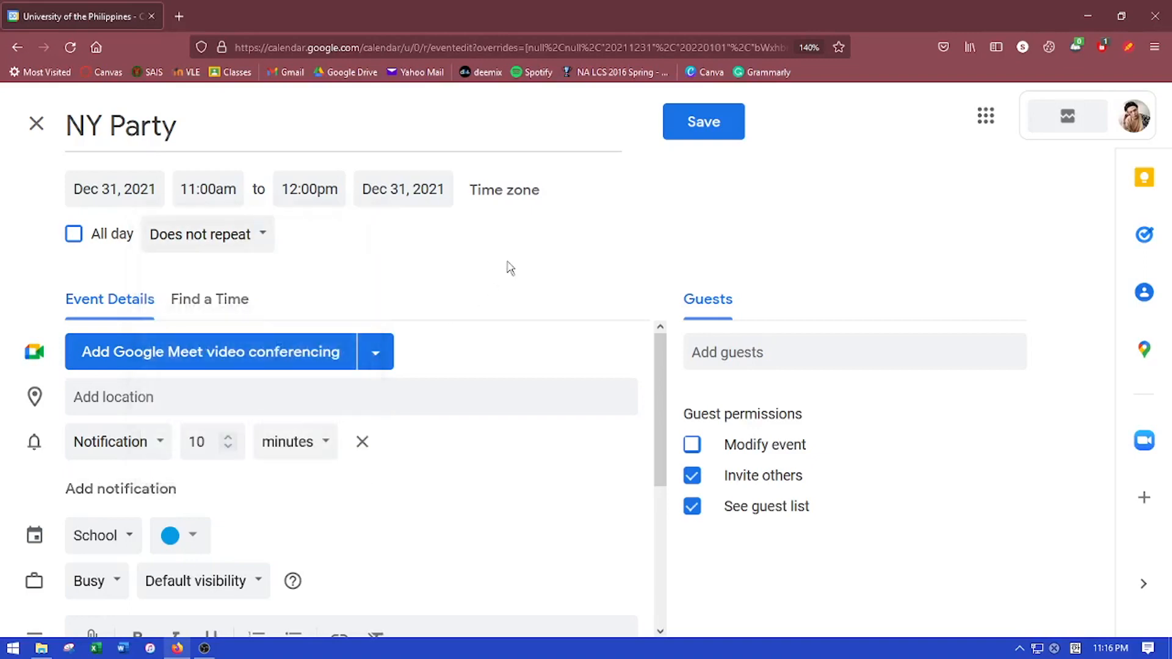
left_click(260, 250)
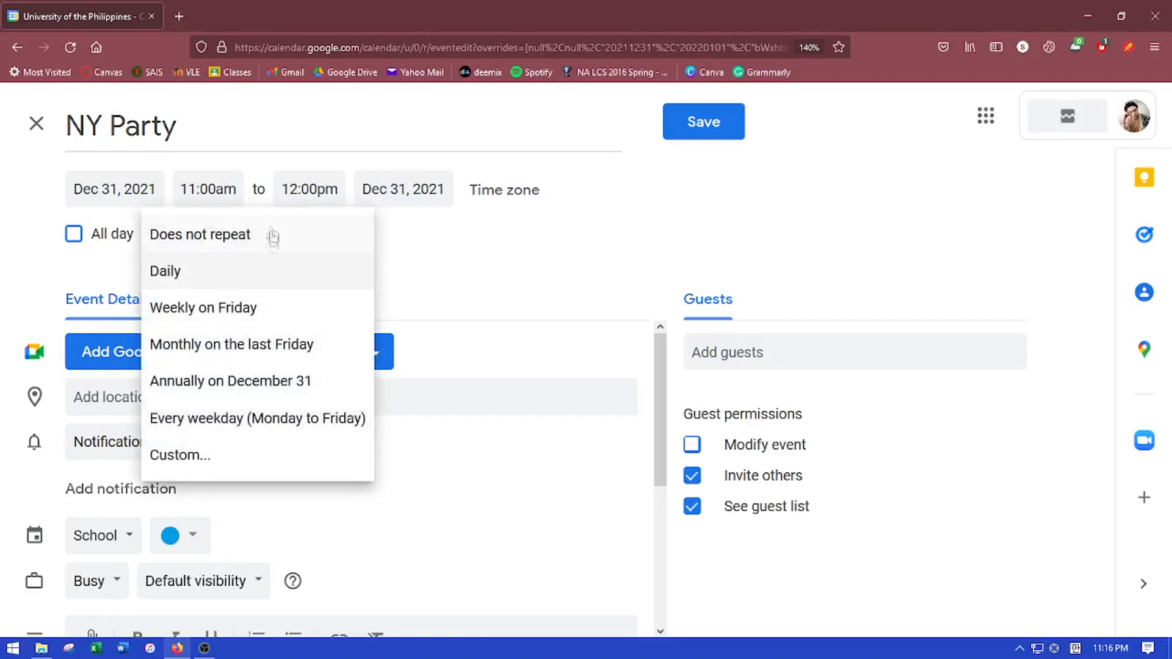
left_click(205, 458)
left_click(551, 225)
left_click(550, 235)
left_click(551, 236)
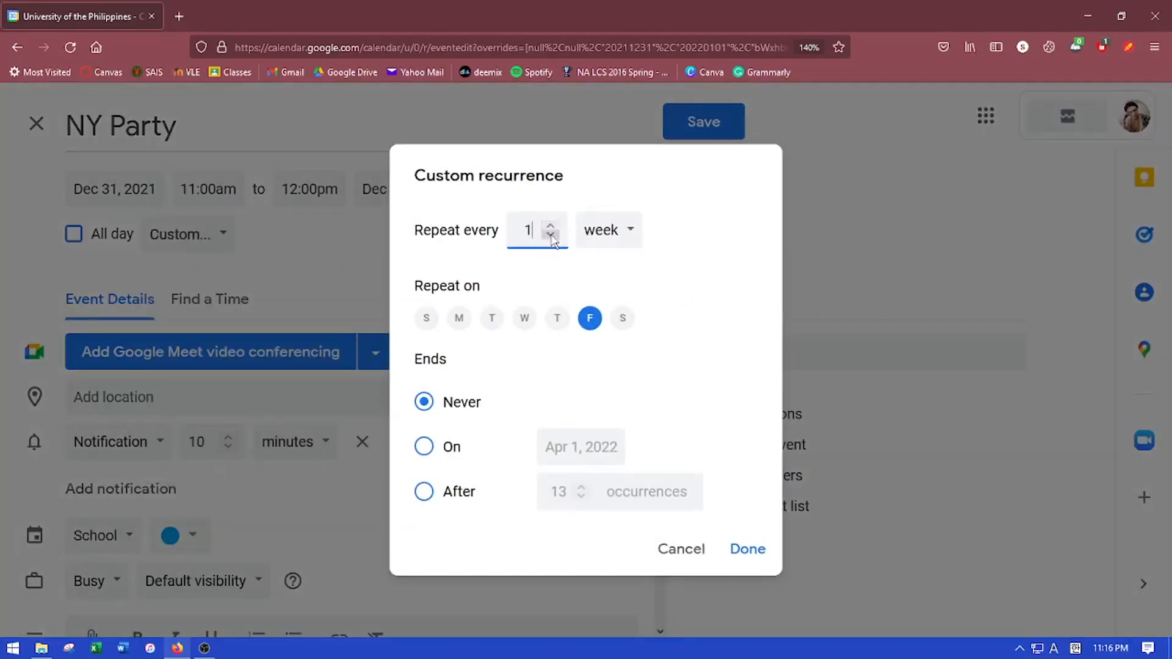
left_click(427, 318)
left_click(459, 320)
left_click(460, 320)
left_click(427, 319)
left_click(751, 549)
Set the event to repeat annually on December 31
left_click(272, 241)
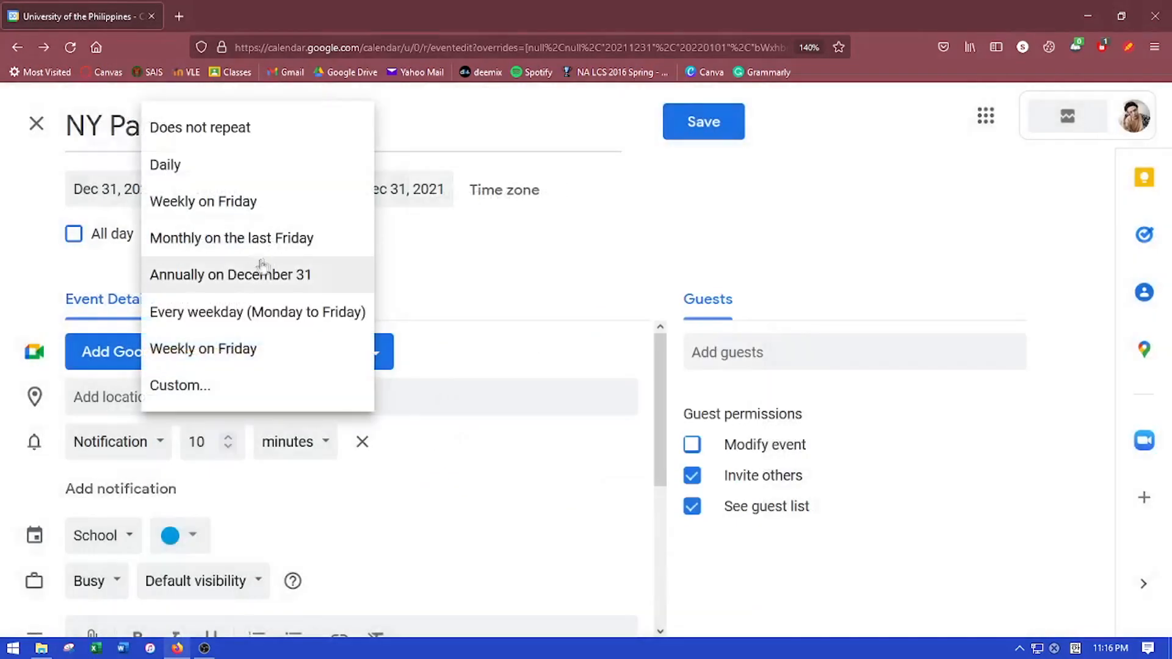
left_click(240, 276)
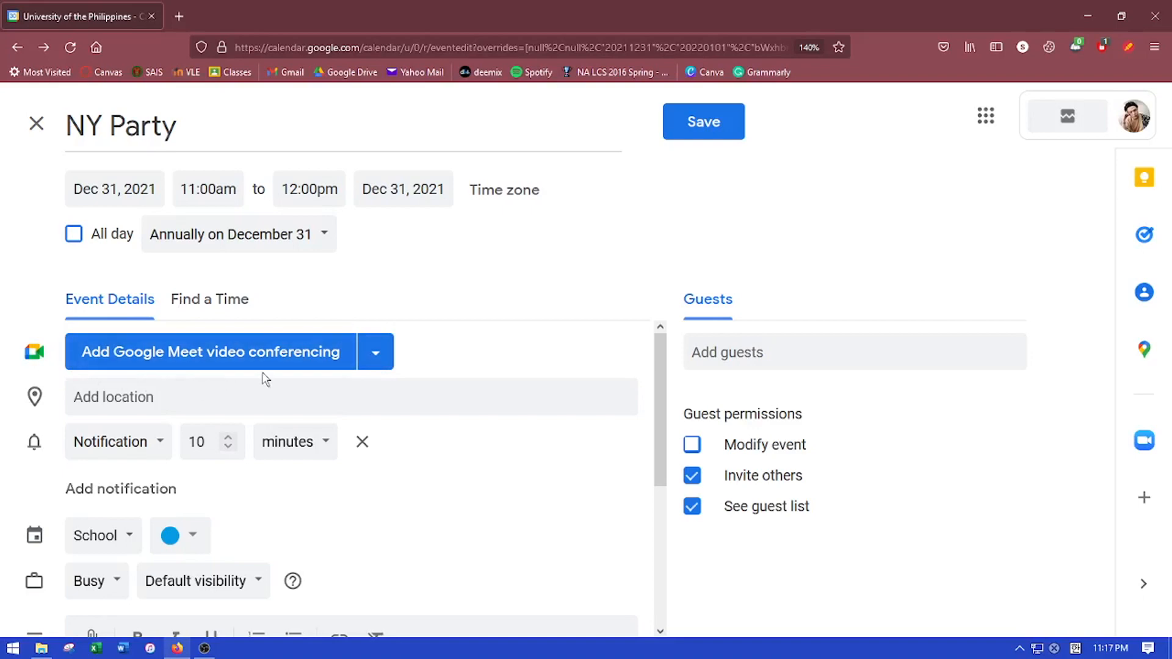
Check the video conferencing options, add Google Meet to the event and view its joining details
left_click(372, 362)
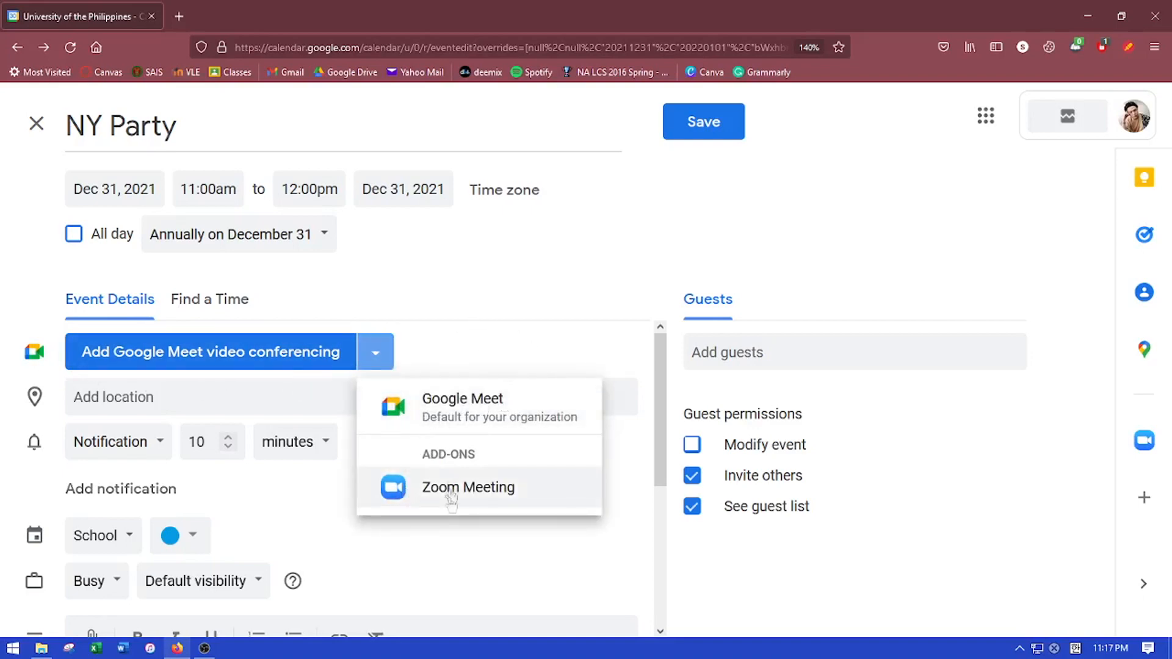
left_click(427, 360)
left_click(310, 357)
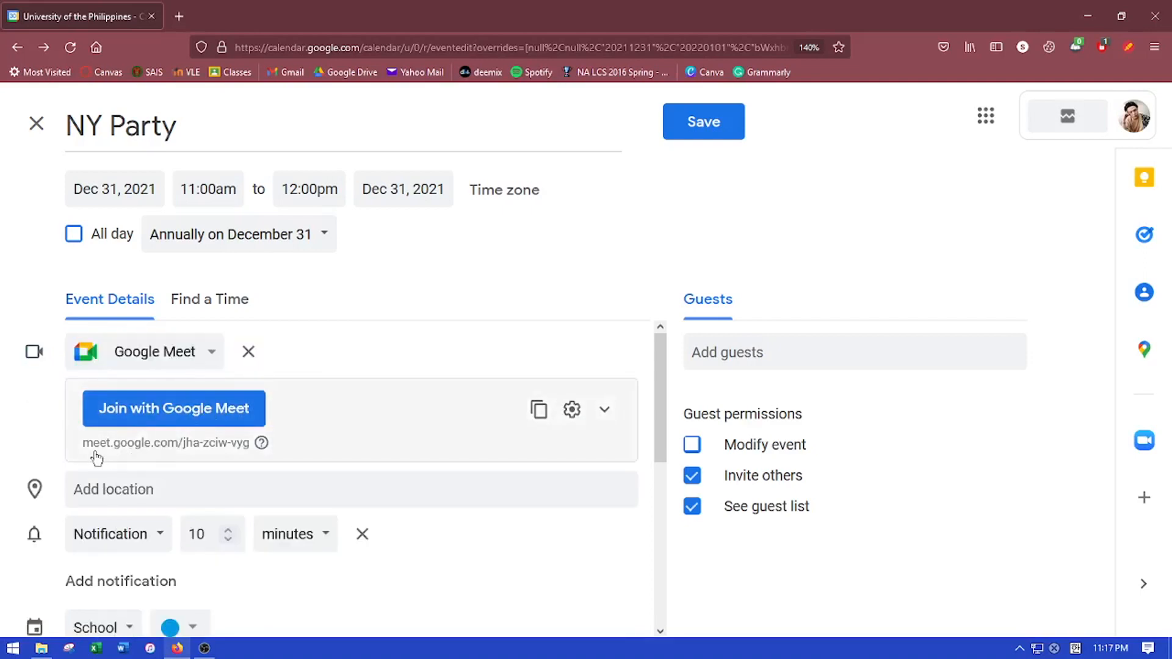
left_click_drag(86, 447, 251, 449)
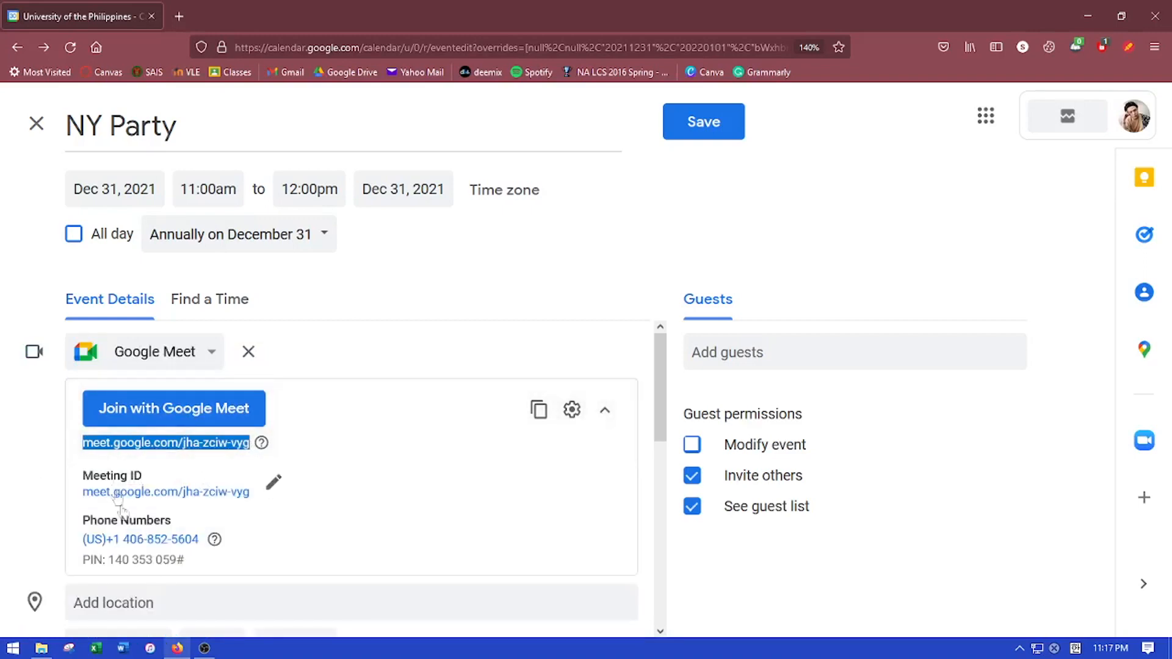
left_click(6, 483)
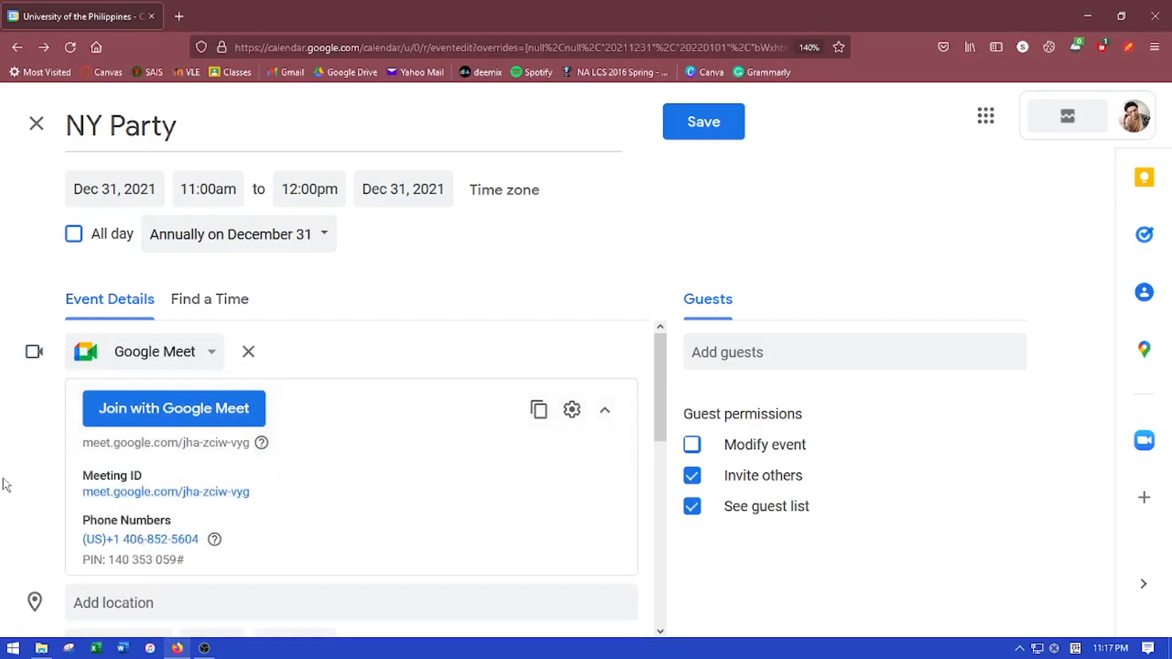
Look up "Sta. Ana" and set the event location to Santa Ana, Manila, Metro Manila, Philippines
scroll(31, 476, "down", 2)
scroll(32, 477, "down", 1)
left_click(147, 458)
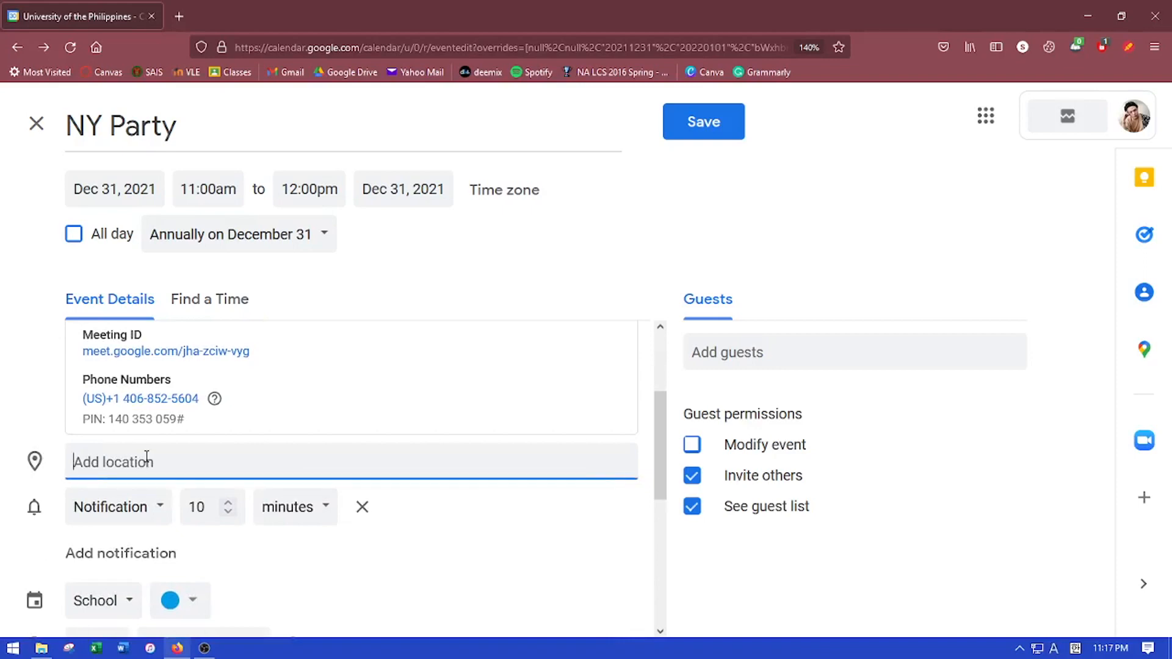
type("Sta. A")
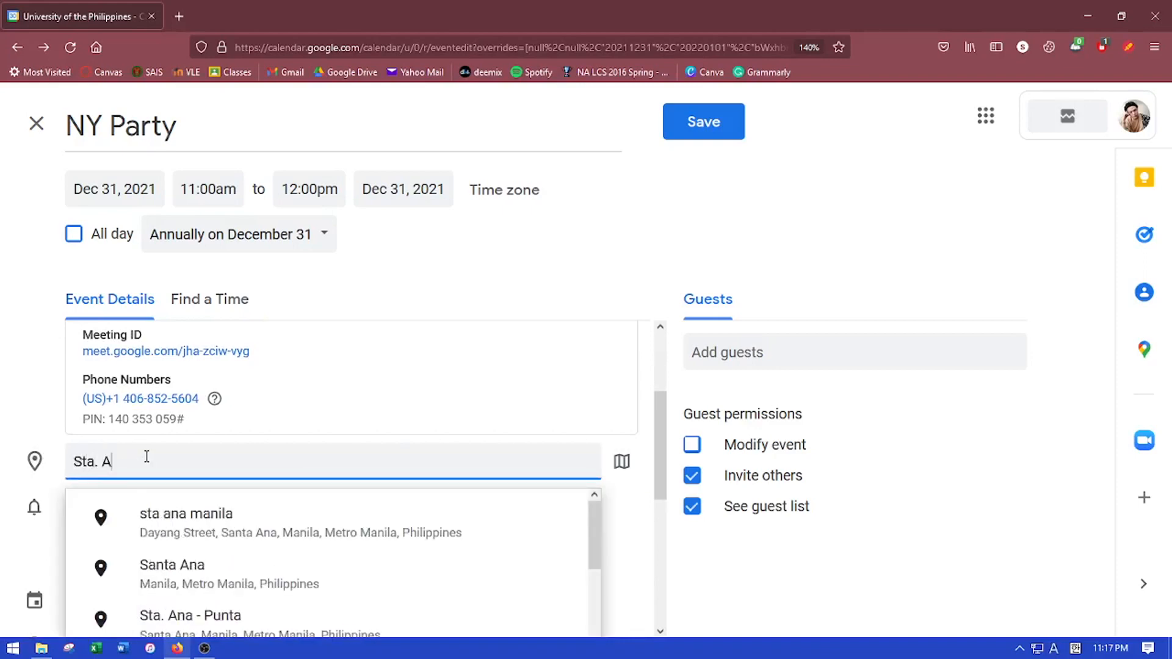
type("na")
left_click(259, 568)
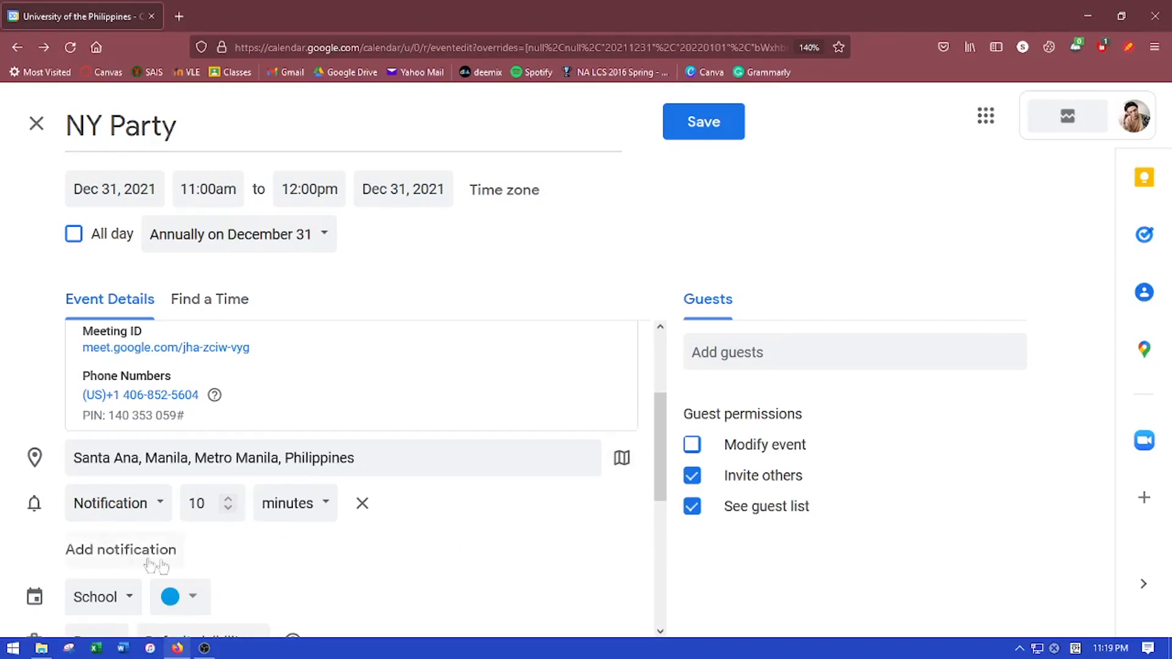
Set the existing event notification to 1 day before the event
scroll(180, 463, "down", 1)
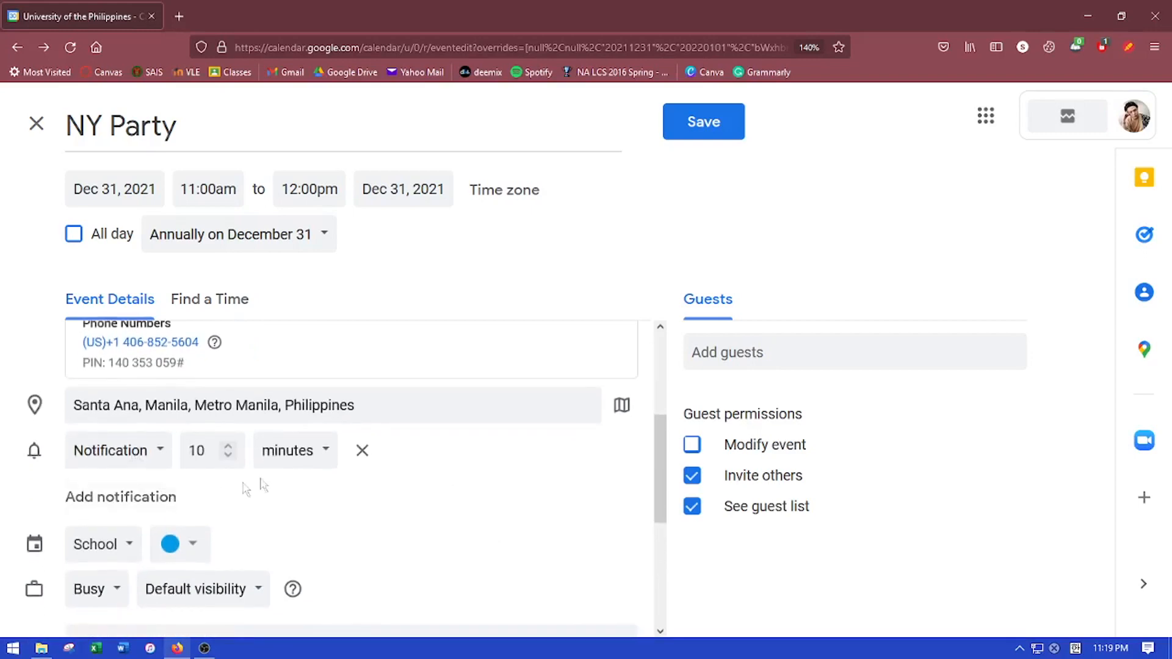
left_click(310, 463)
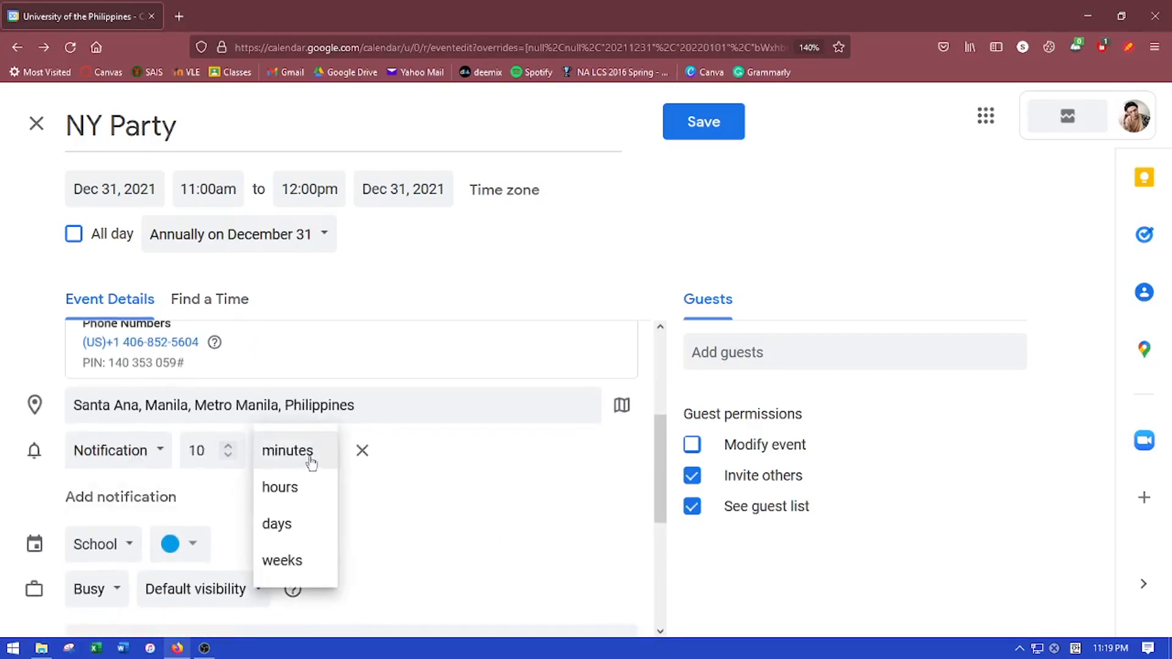
left_click(287, 523)
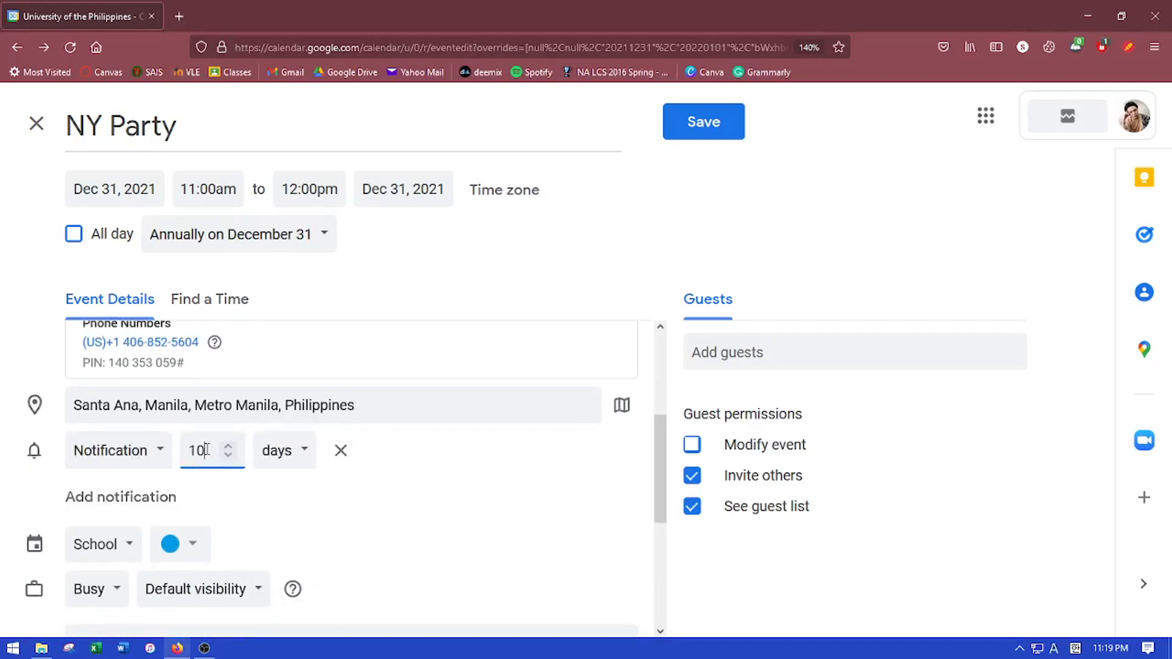
left_click(258, 503)
Add a second notification 5 hours before the event
left_click(162, 495)
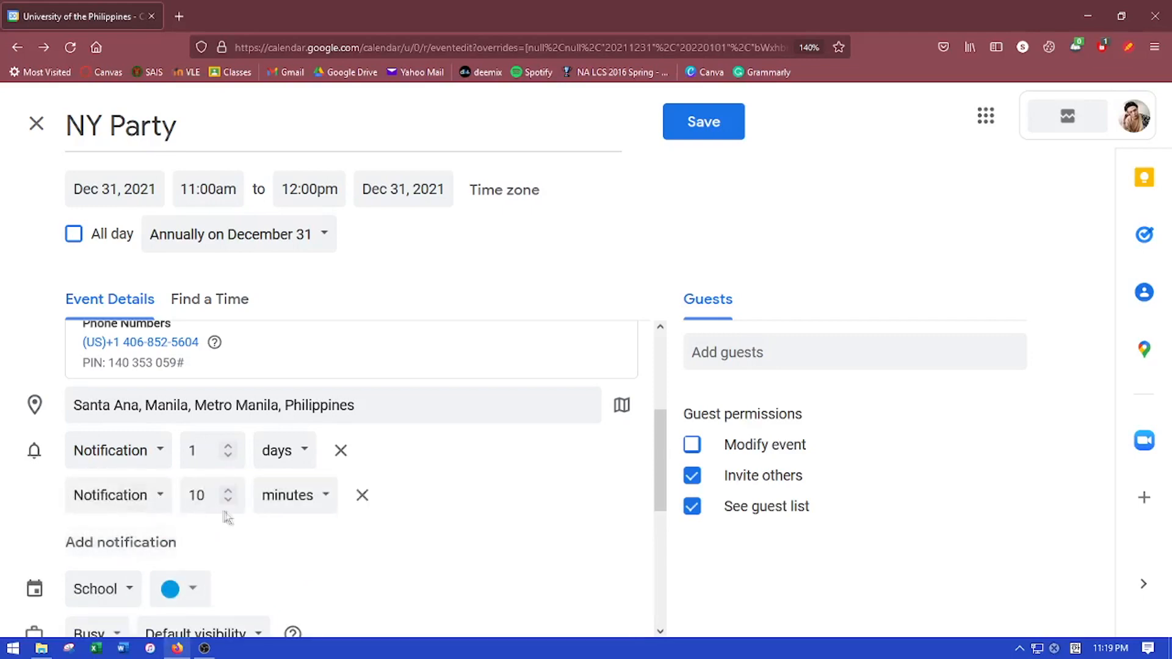
left_click(297, 496)
left_click(280, 520)
double_click(197, 495)
type("5")
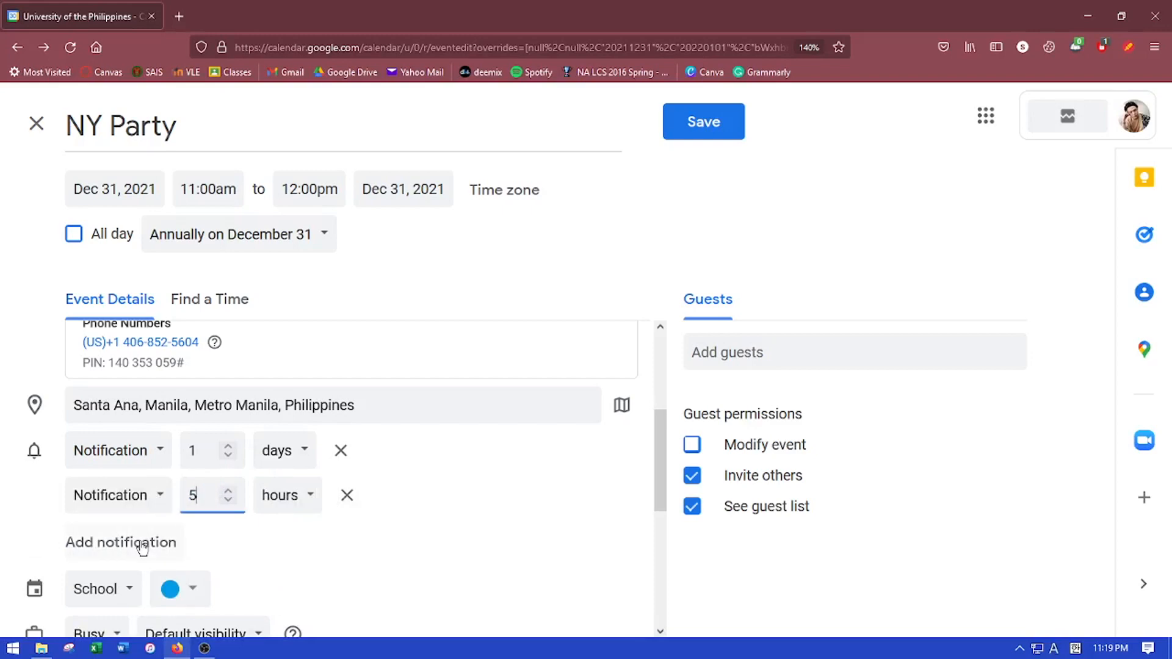
Add a third notification 30 minutes before the event and keep the first reminder's type as Notification
left_click(142, 545)
scroll(293, 528, "down", 1)
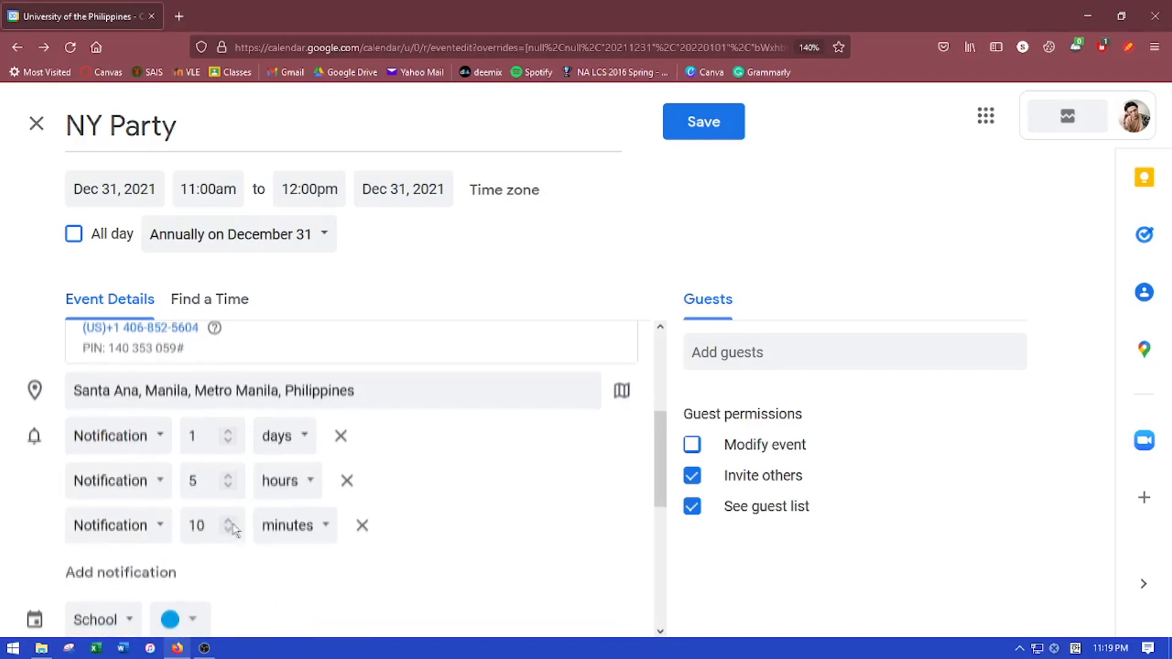
left_click(297, 529)
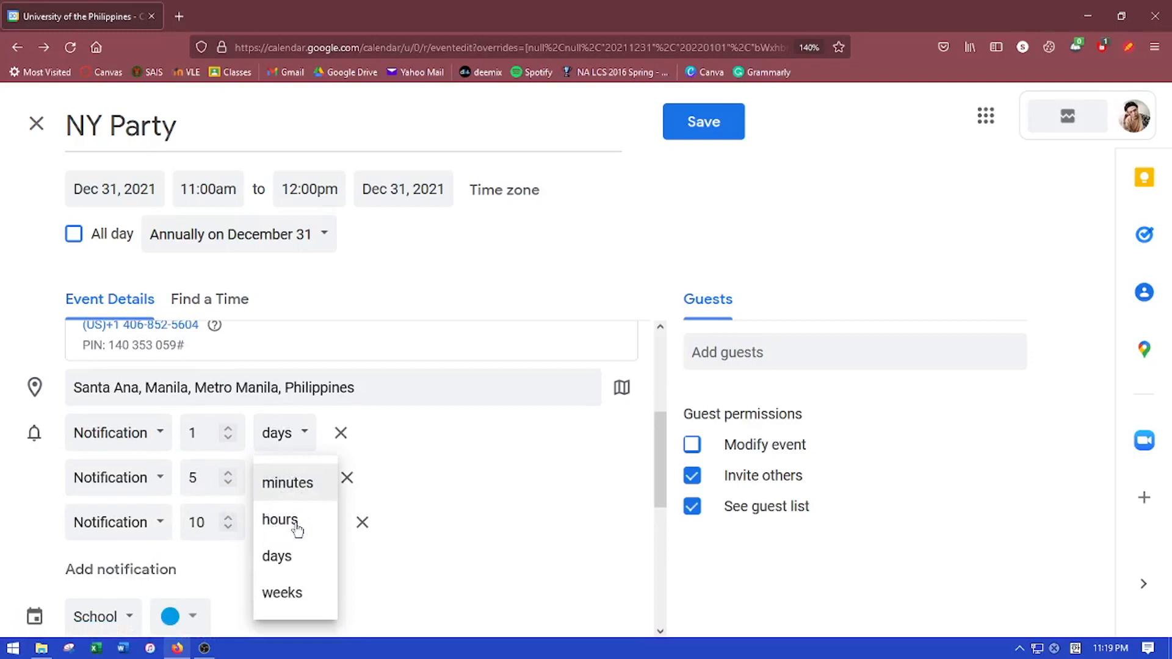
left_click(274, 484)
double_click(197, 522)
type("3")
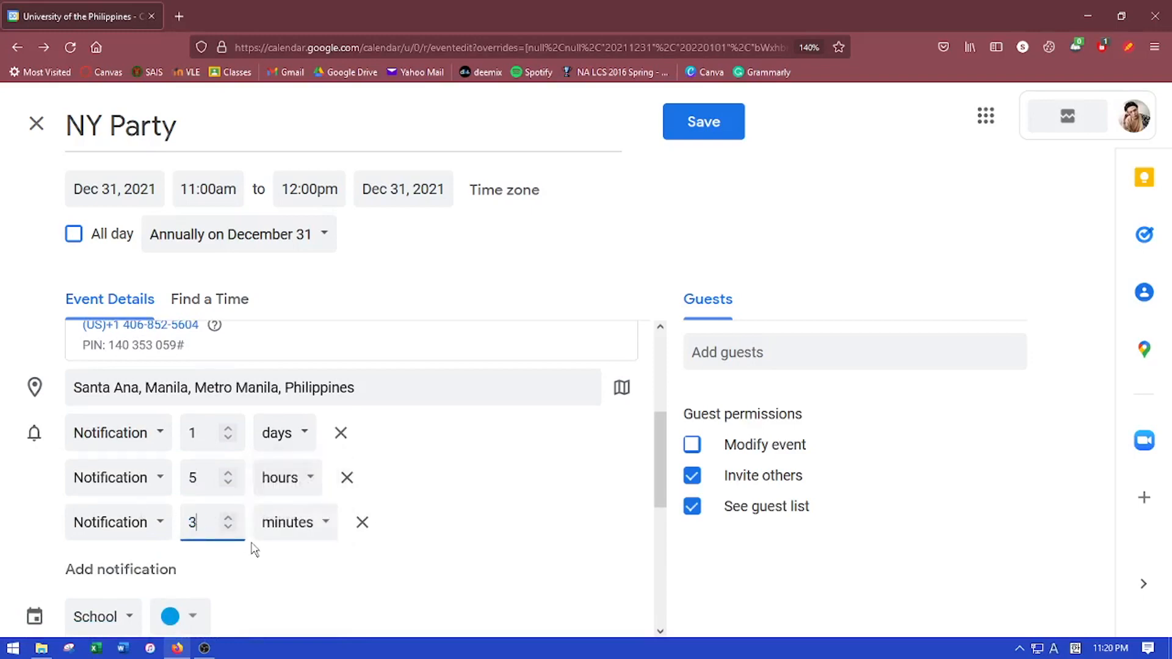
left_click(489, 509)
left_click(141, 443)
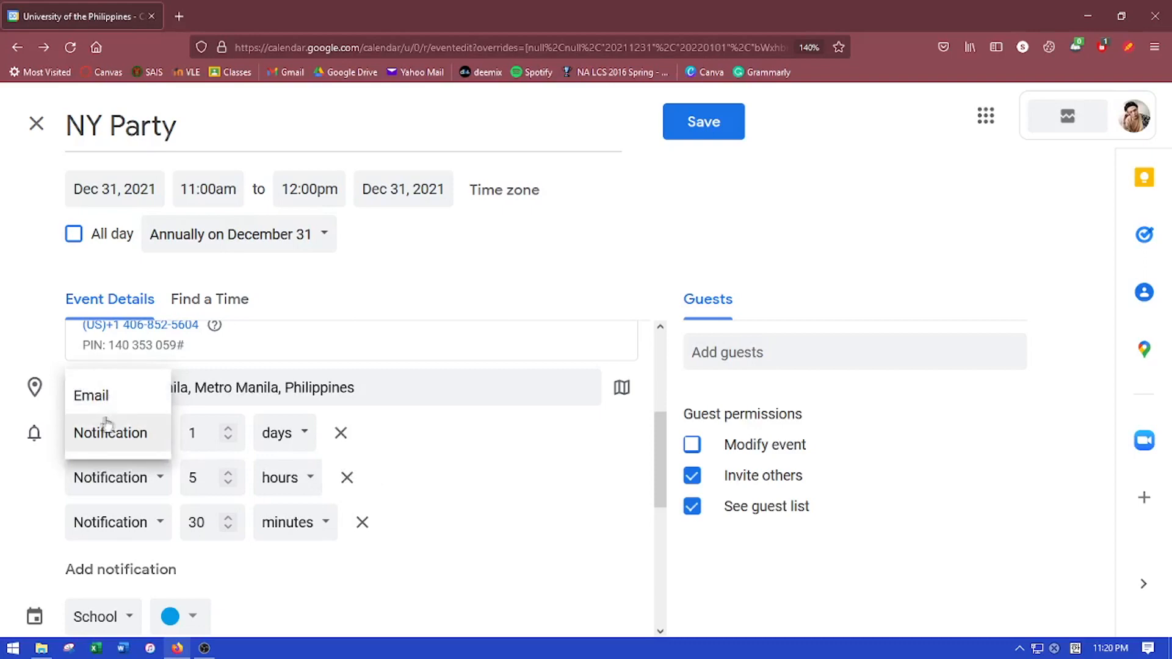
left_click(128, 434)
Assign the event to the Fitness calendar and view the event color choices without picking another color
scroll(471, 445, "down", 3)
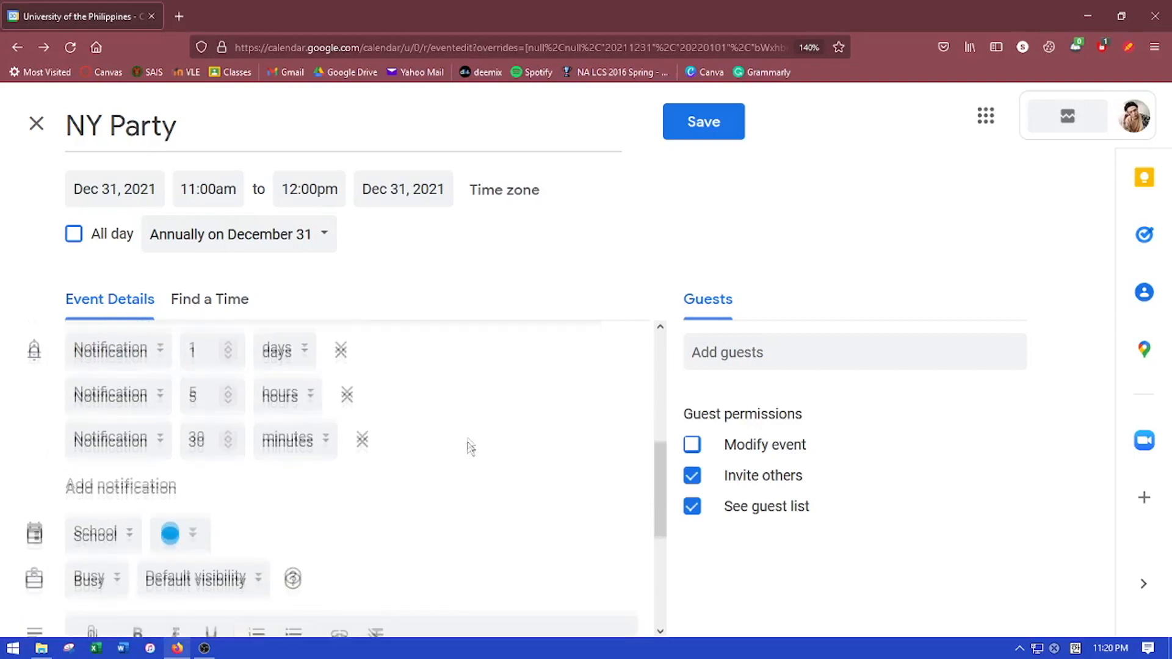
left_click(118, 444)
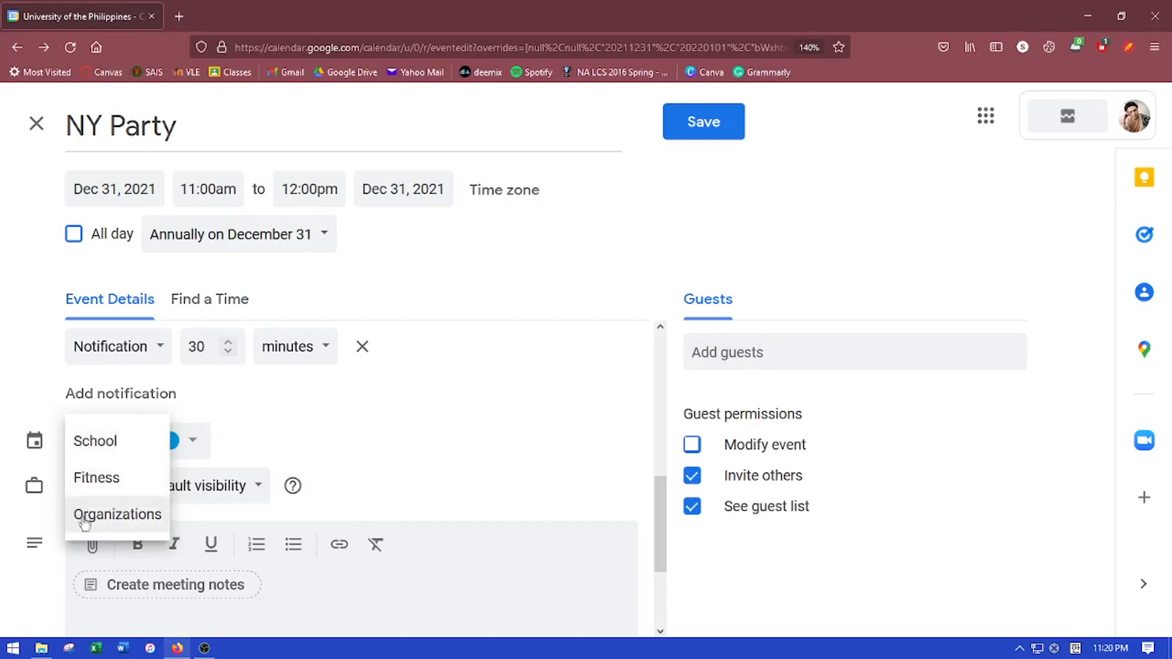
left_click(145, 480)
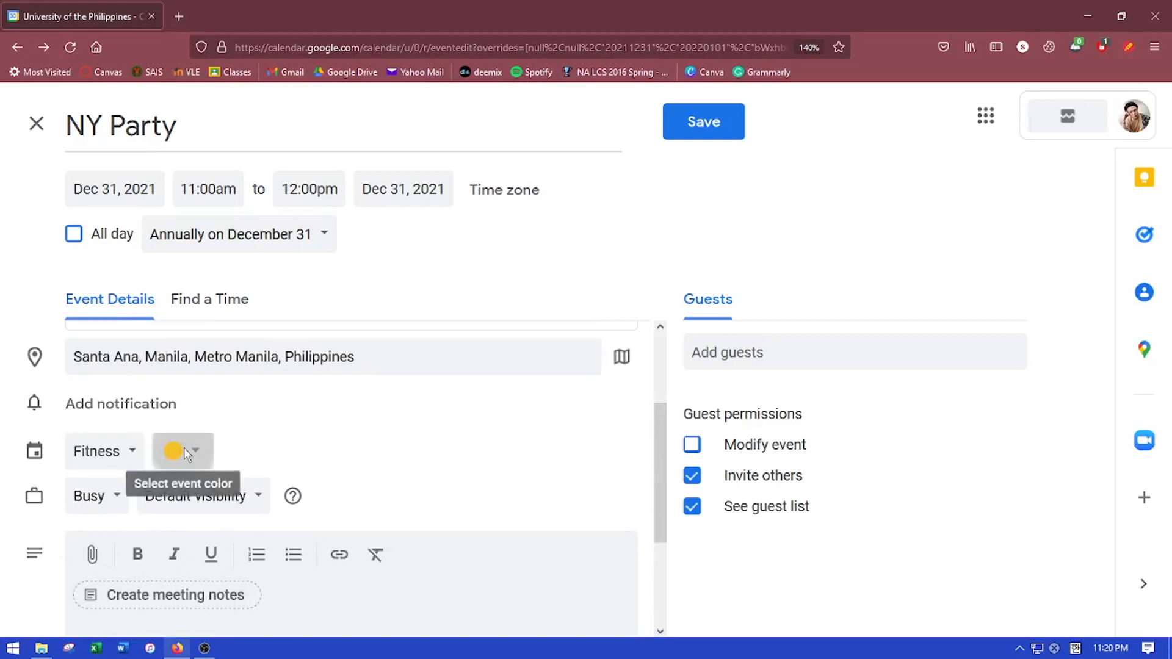
left_click(173, 452)
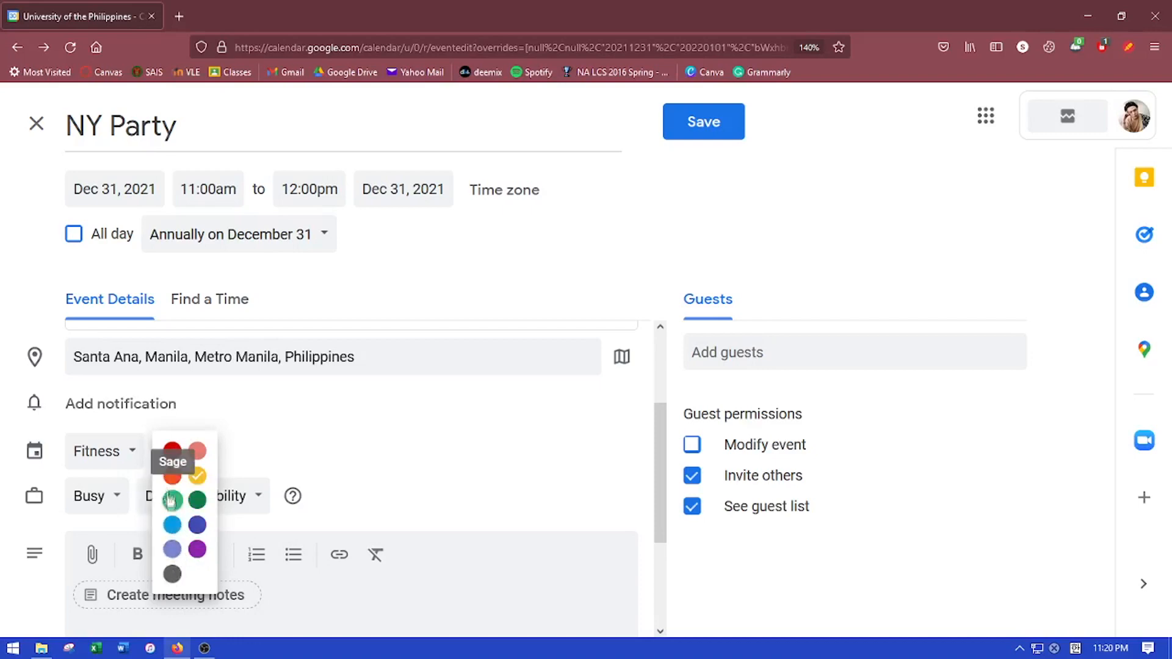
left_click(432, 441)
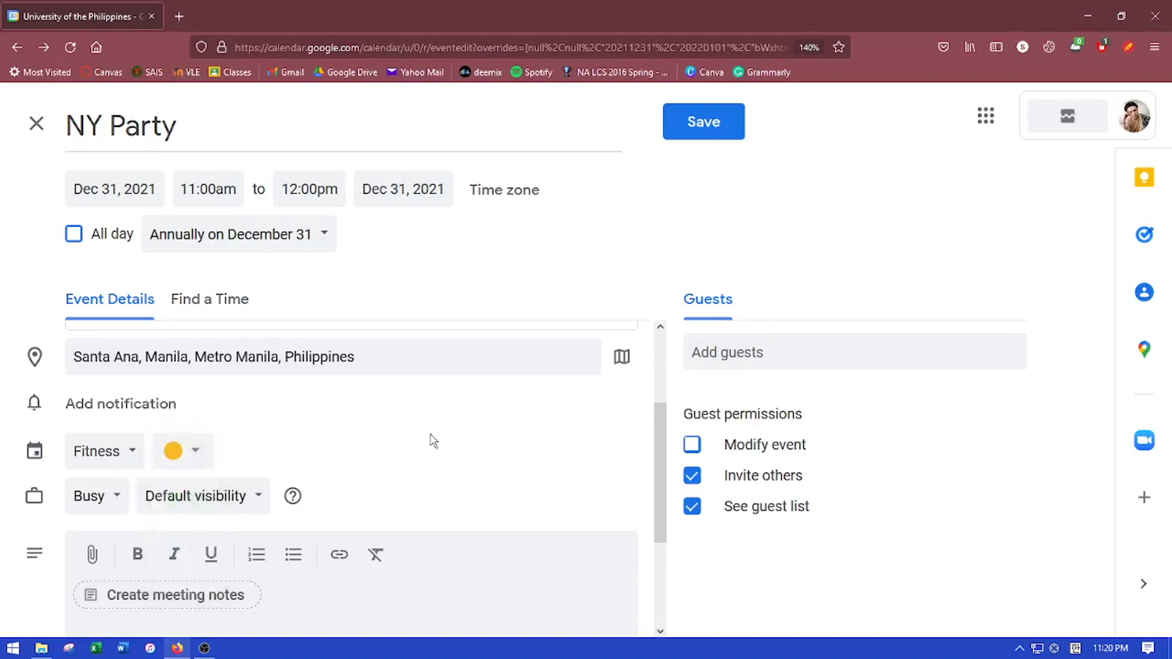
Enter the event description "Party with HS and college friends! Bring food!"
scroll(414, 425, "down", 3)
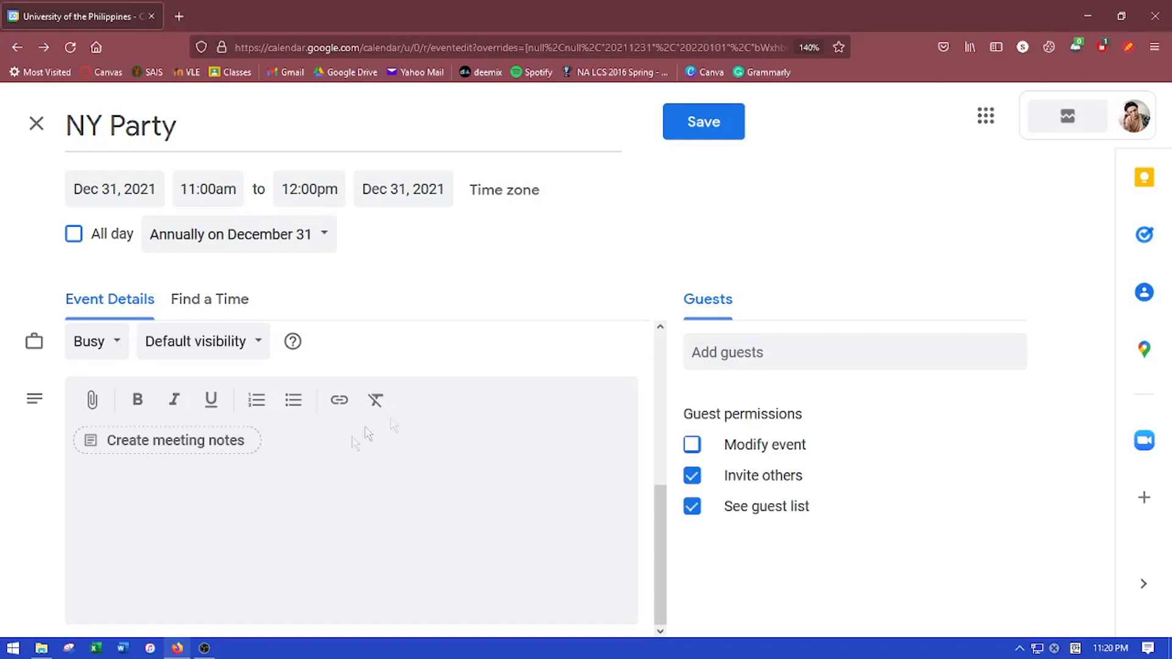
left_click(235, 494)
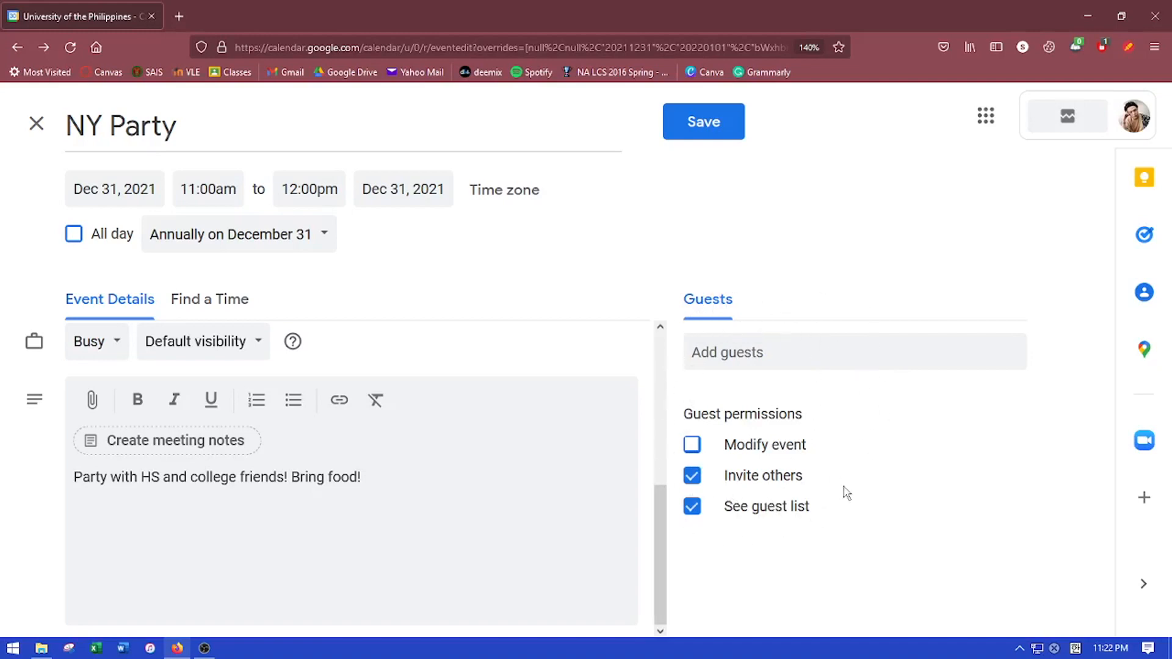
Add two guests to the NY Party event by their e-mail addresses
left_click(796, 354)
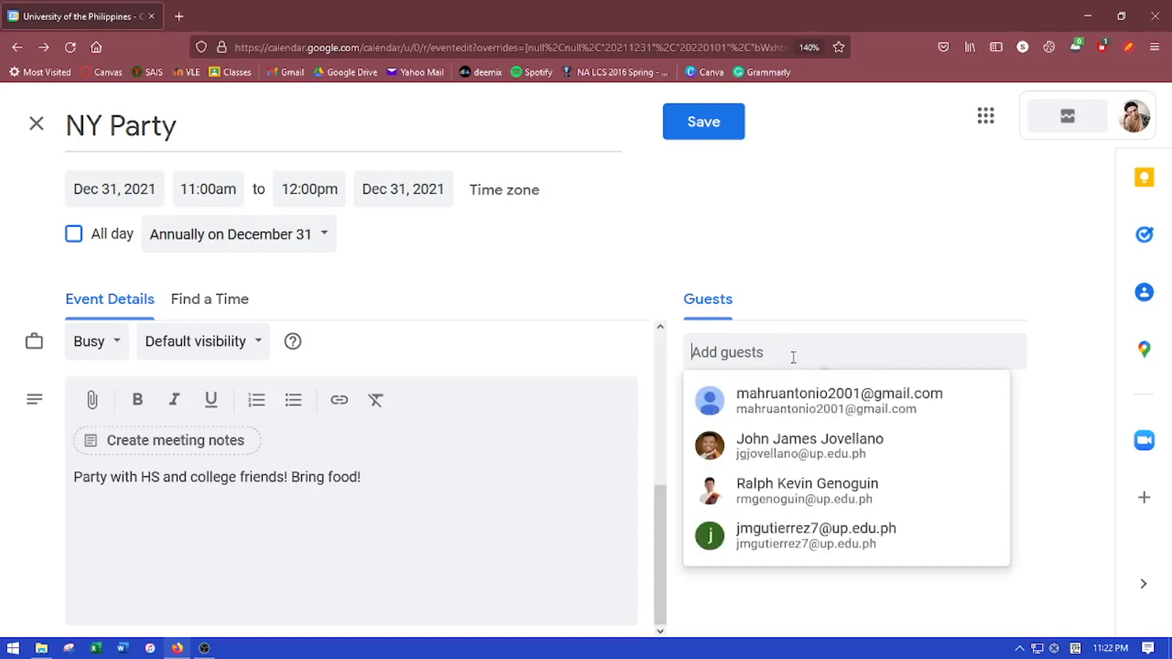
left_click(781, 400)
left_click(815, 351)
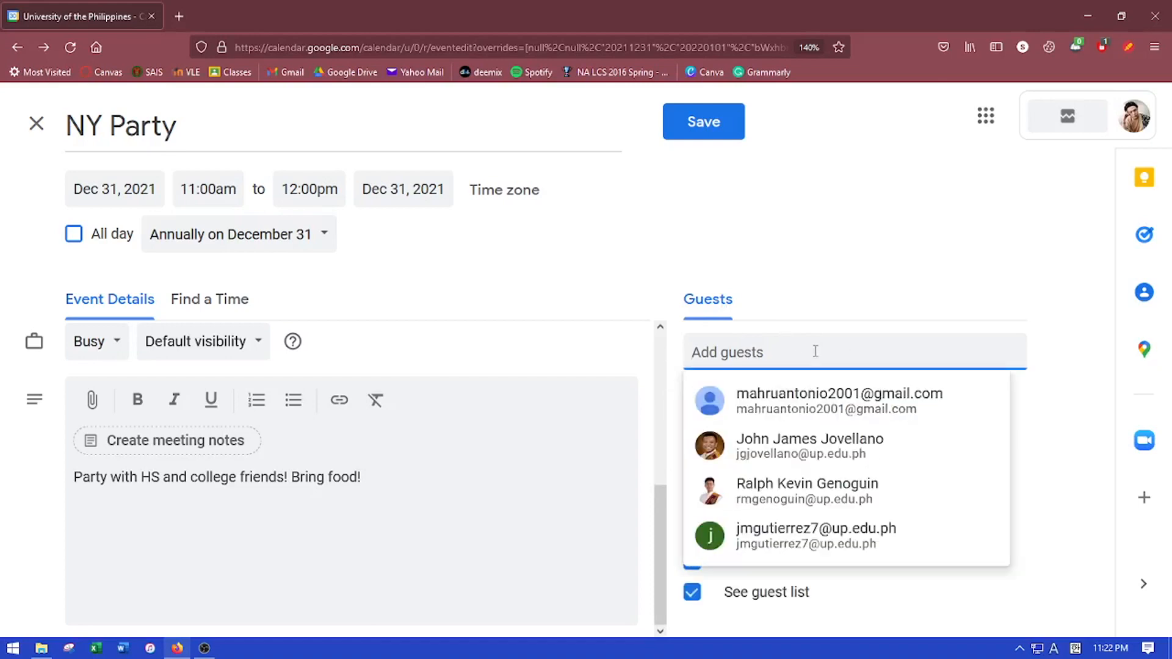
key("ctrl+v")
key("Return")
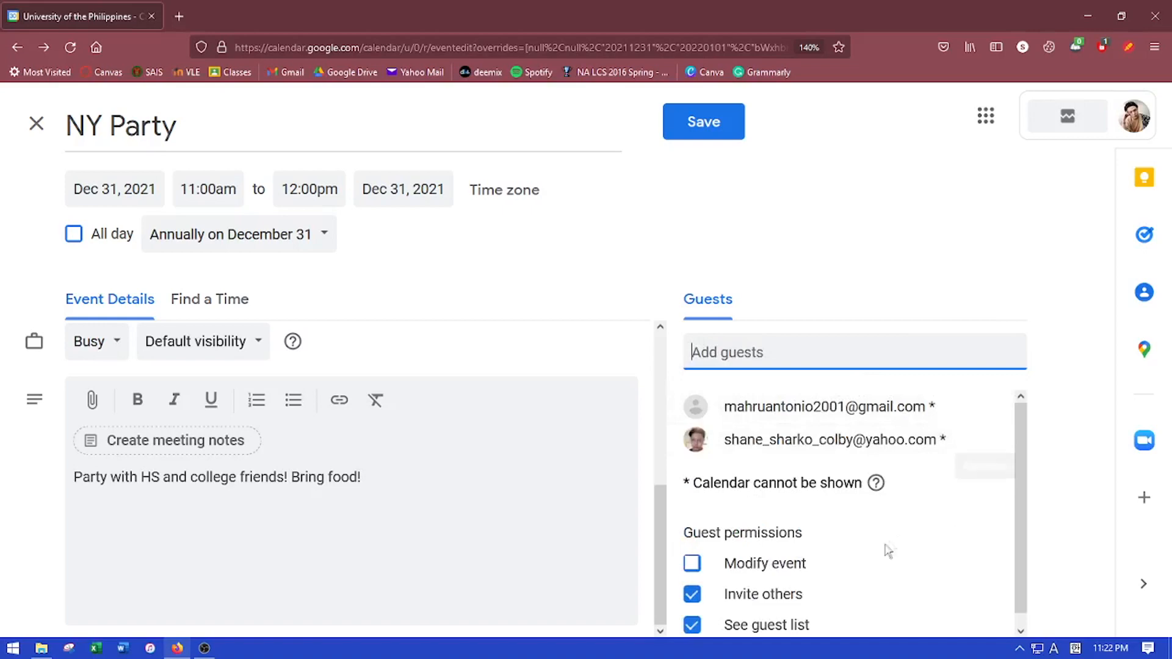
Allow guests to modify the event, keeping the invite-others and see-guest-list permissions, and save the NY Party event
scroll(888, 551, "down", 1)
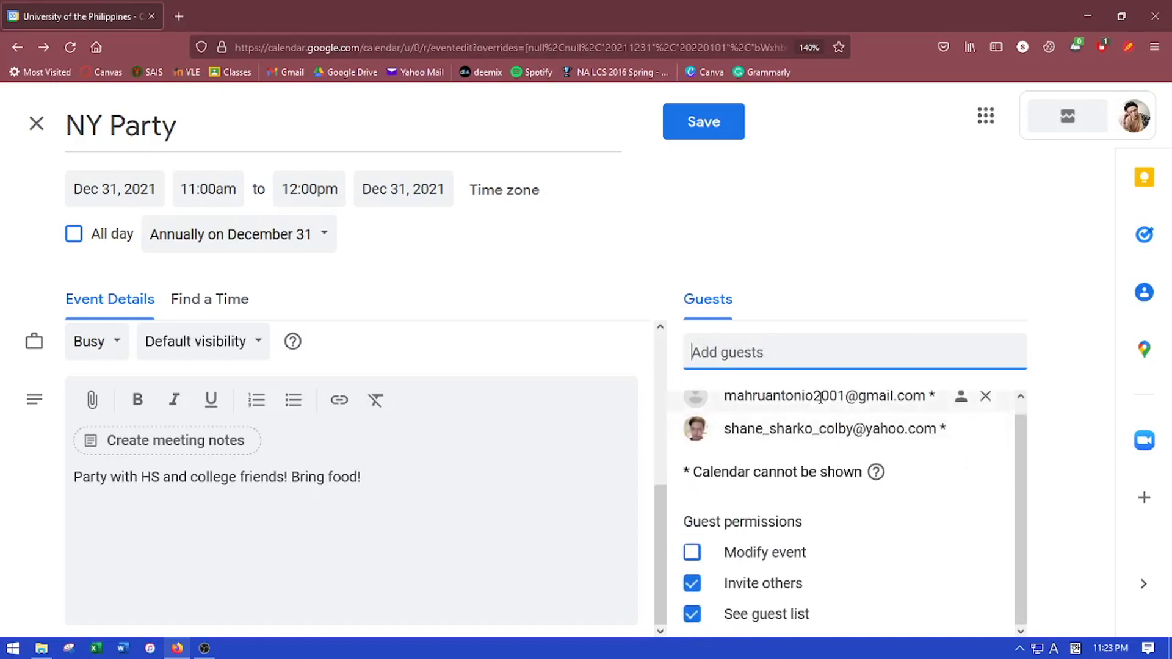
left_click(693, 552)
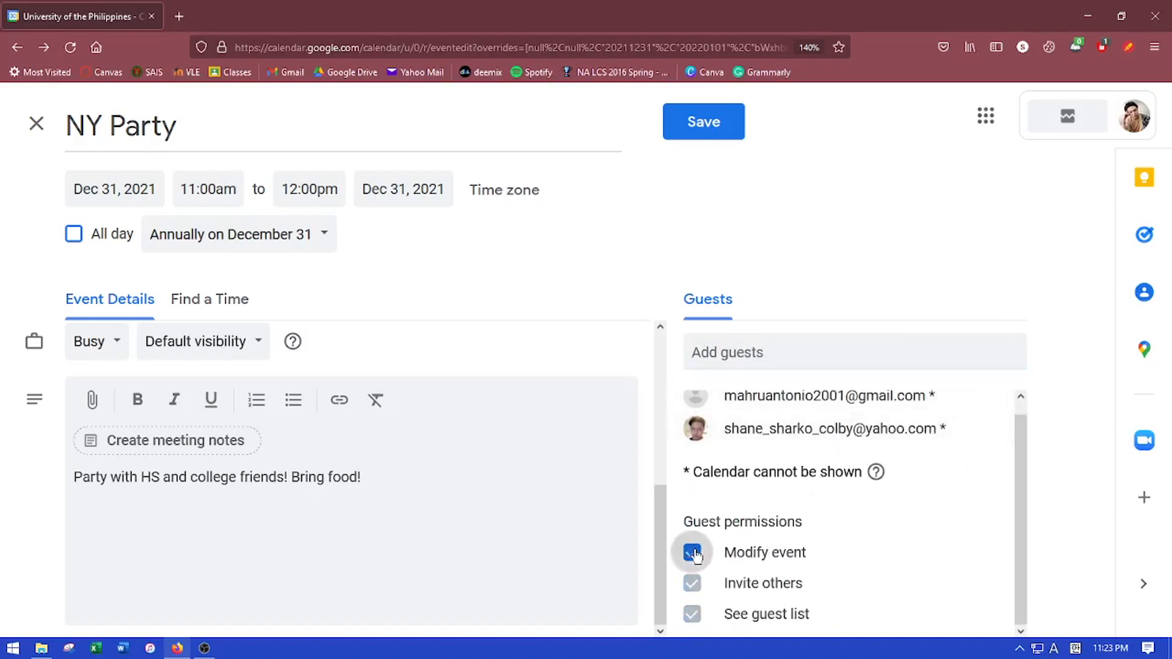
left_click(693, 552)
left_click(696, 584)
left_click(696, 584)
left_click(699, 615)
left_click(699, 616)
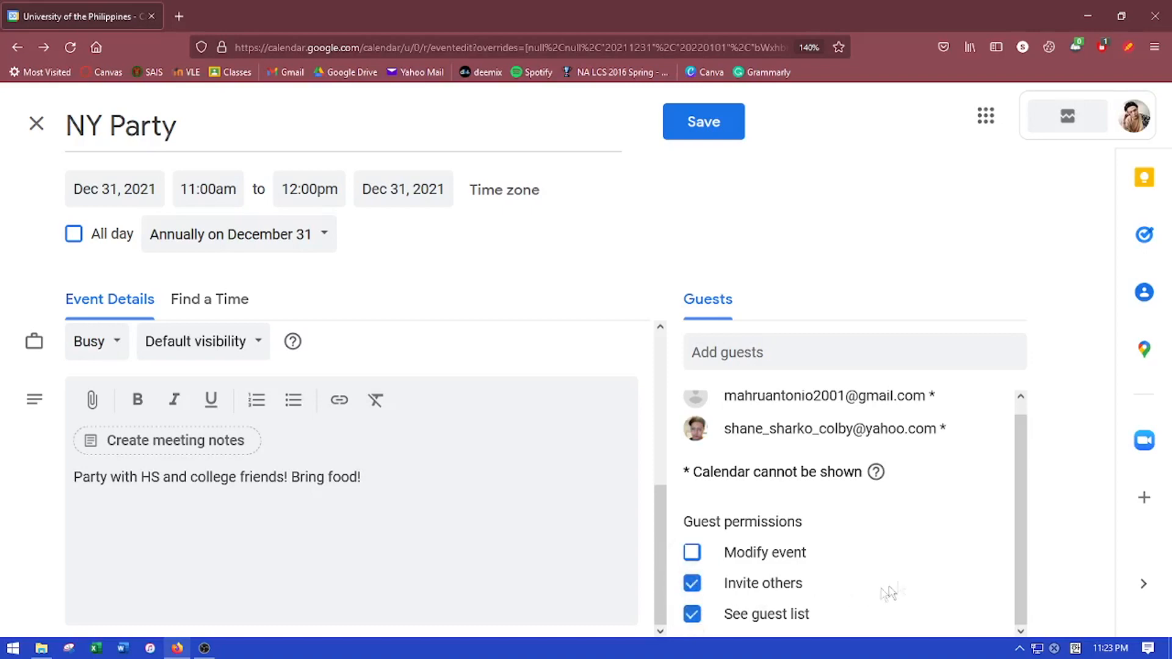
left_click(696, 559)
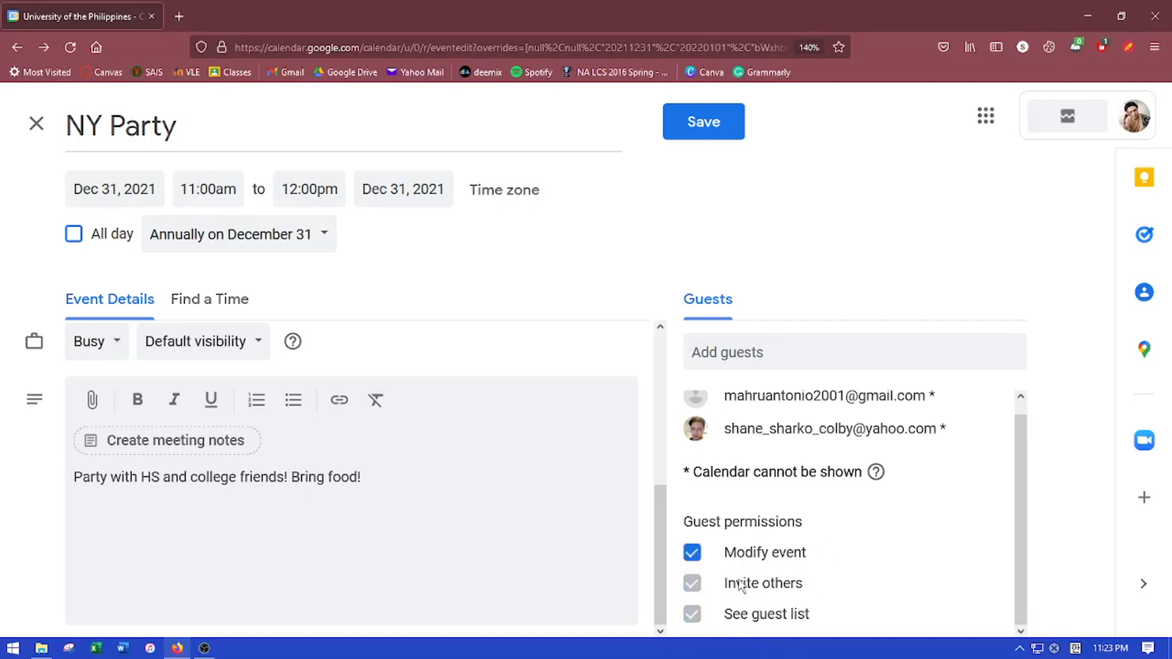
scroll(881, 572, "up", 1)
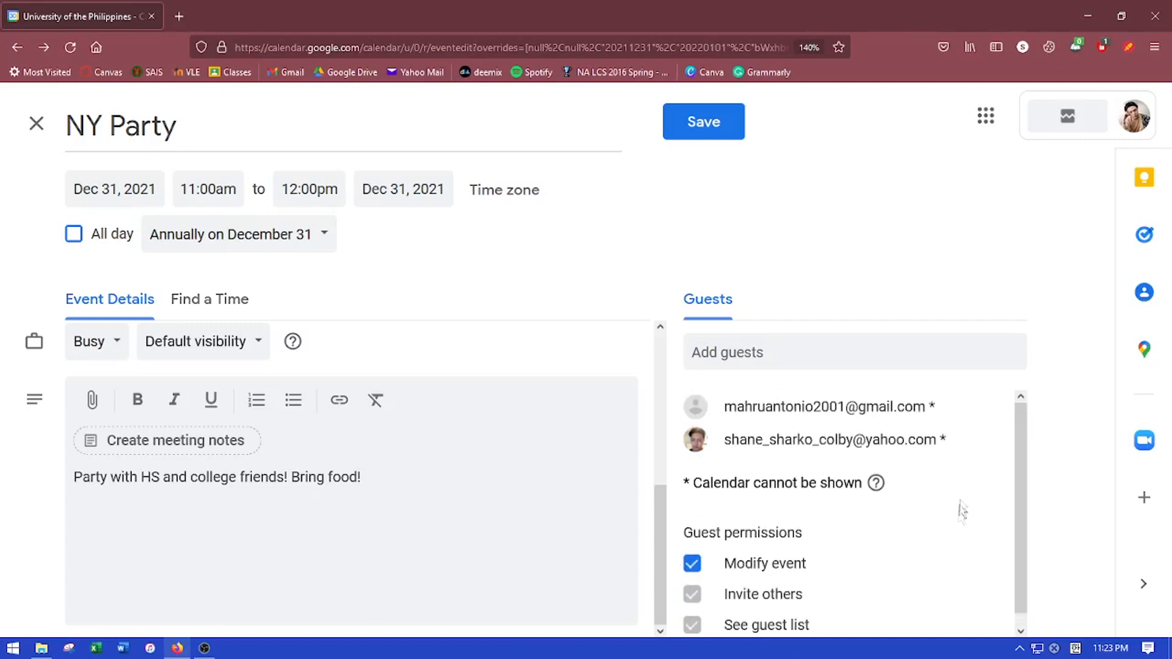
left_click(731, 121)
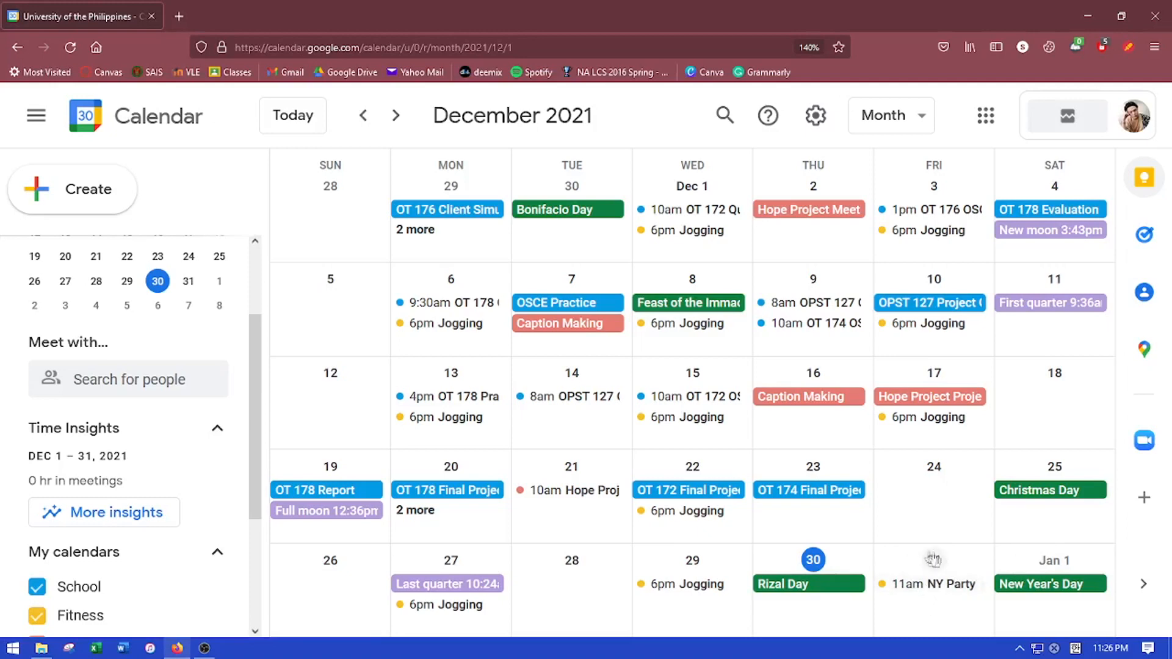
Review the saved NY Party event's summary on December 31, including its Meet link, location, guests, description and calendar
left_click(943, 585)
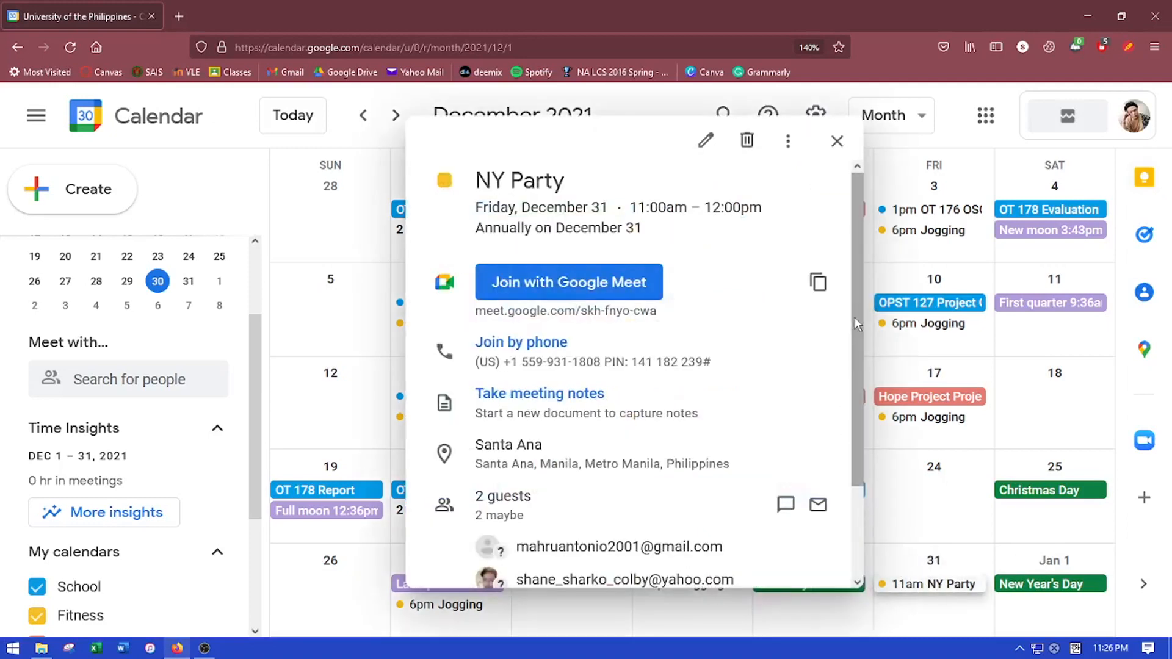
scroll(855, 295, "down", 3)
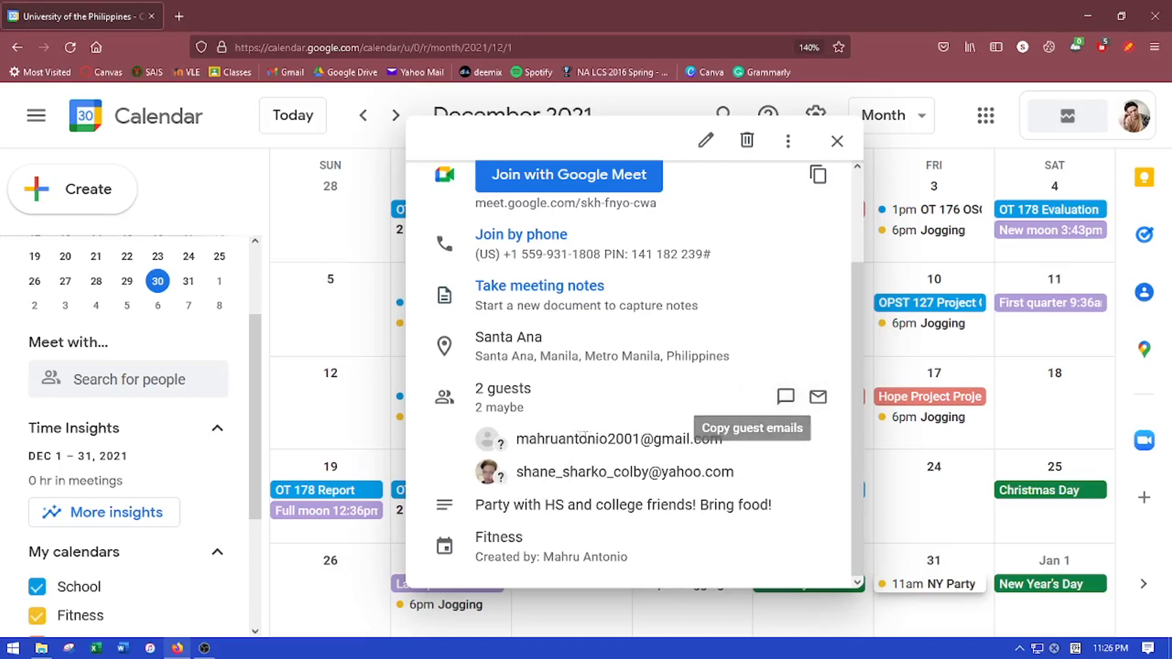
mouse_move(545, 439)
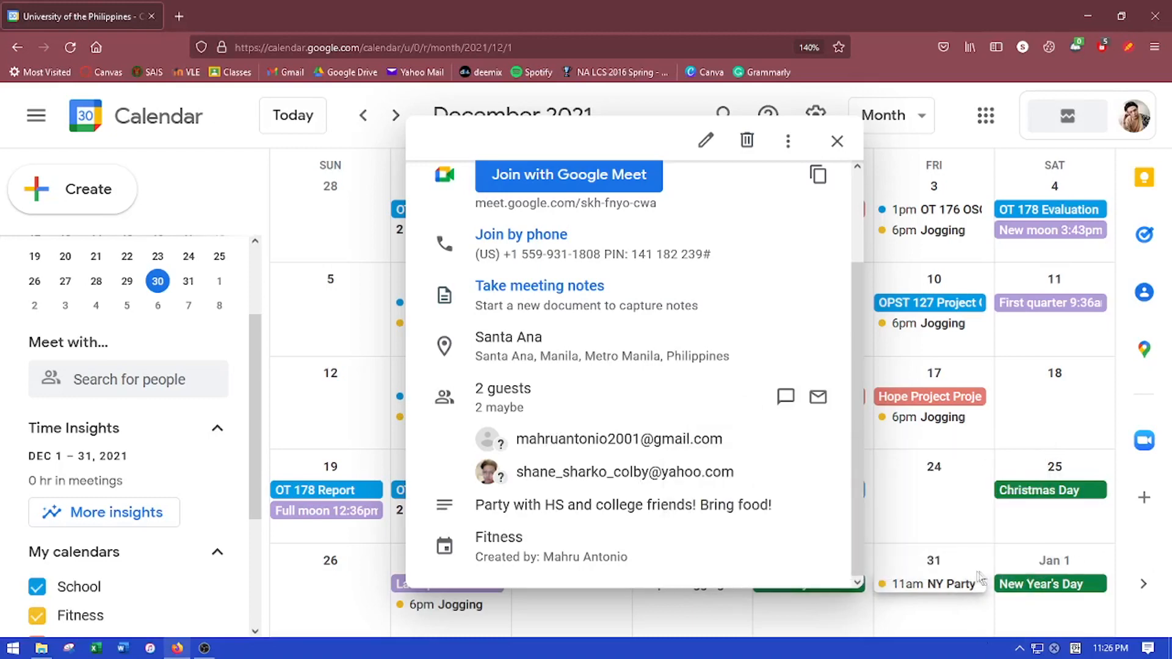
Open the full editing page of the NY Party event and look through its details down to the description
double_click(937, 586)
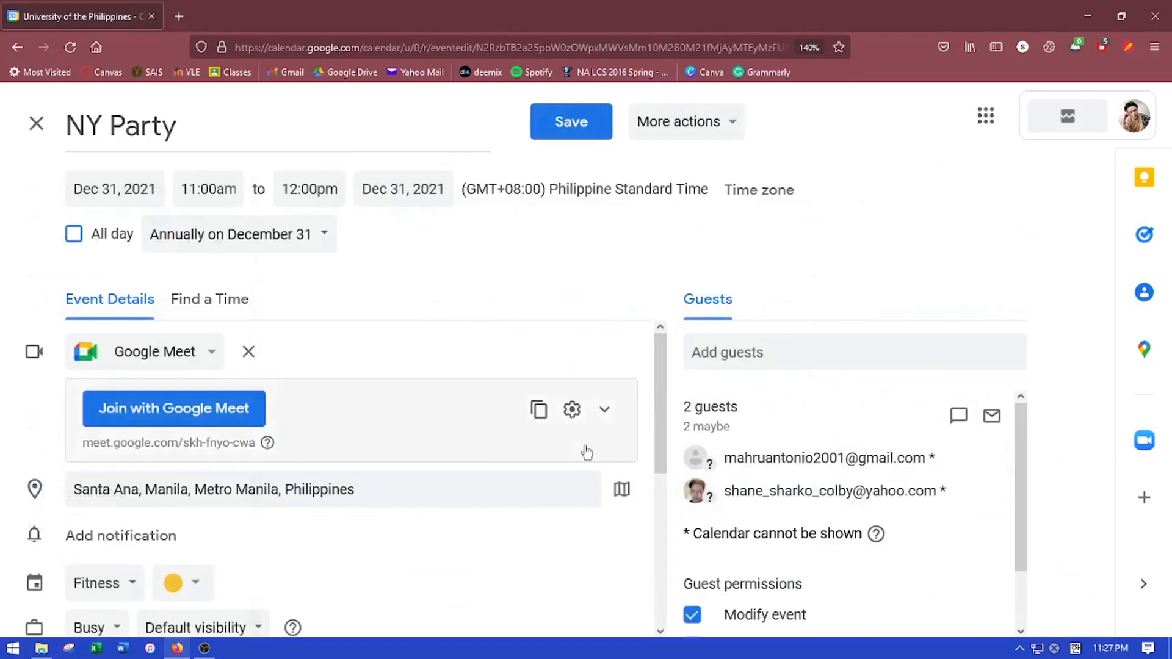
scroll(575, 464, "down", 3)
scroll(575, 464, "down", 5)
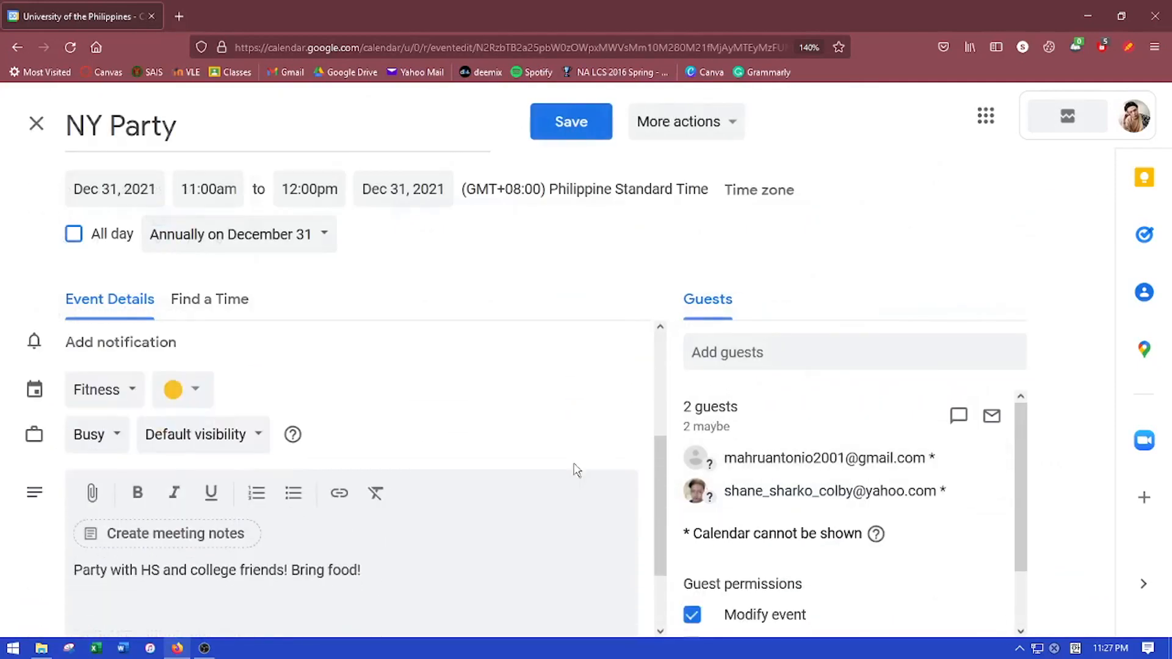
scroll(774, 467, "down", 2)
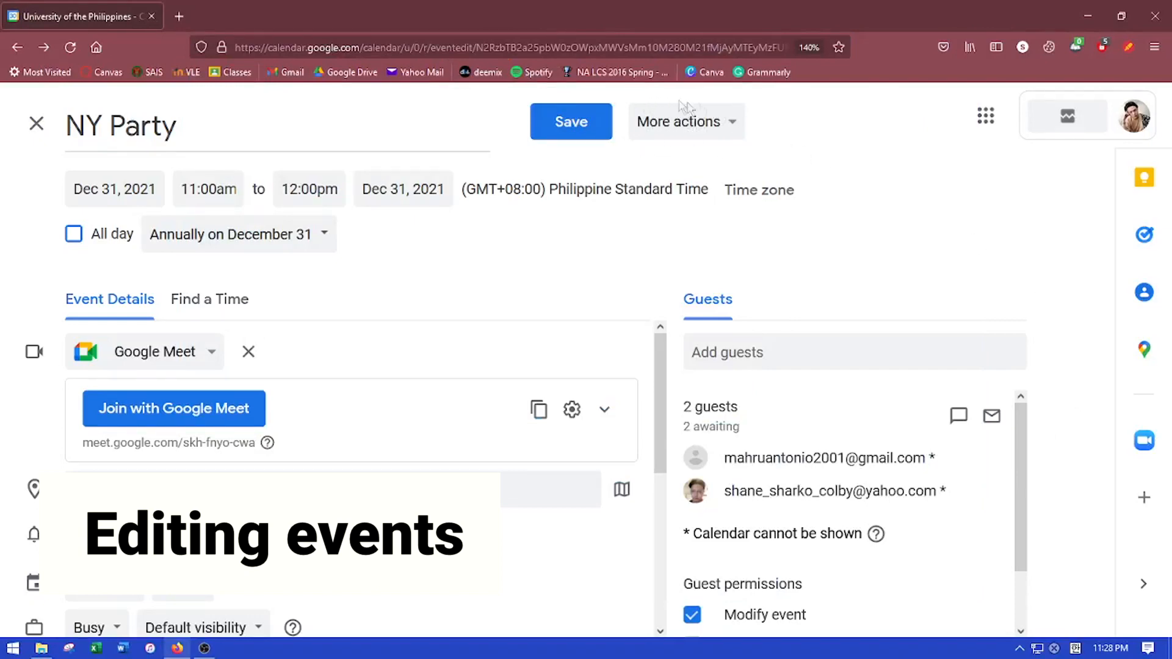
Try to delete the recurring NY Party event with the scope set to this event only
left_click(710, 127)
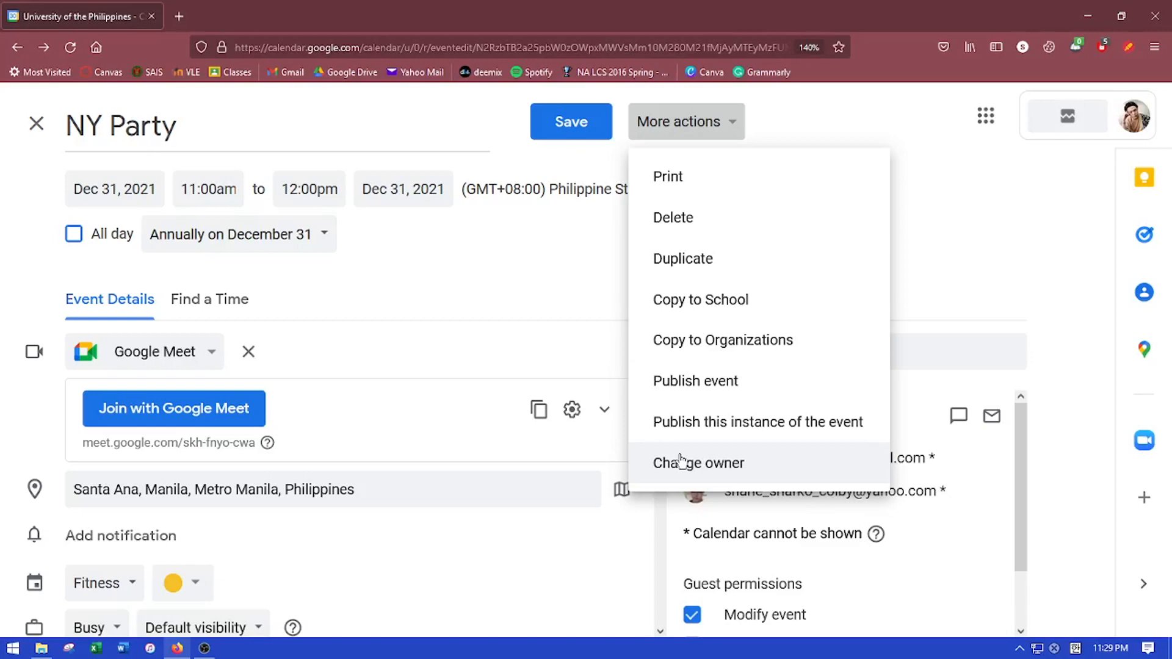
left_click(673, 219)
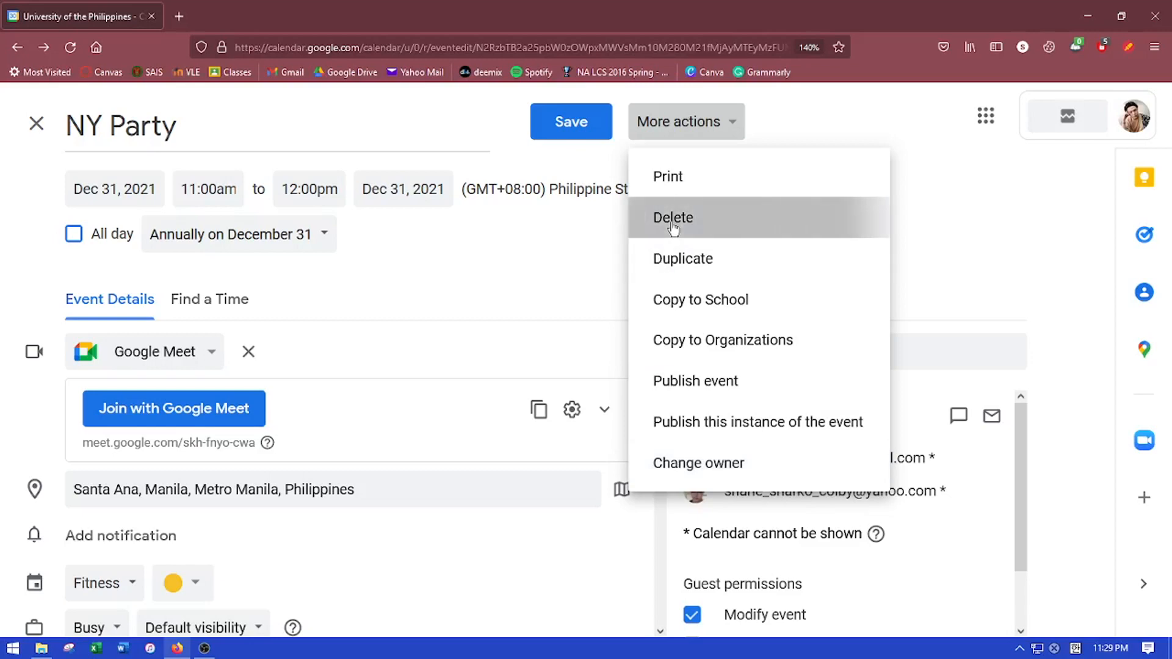
left_click(493, 323)
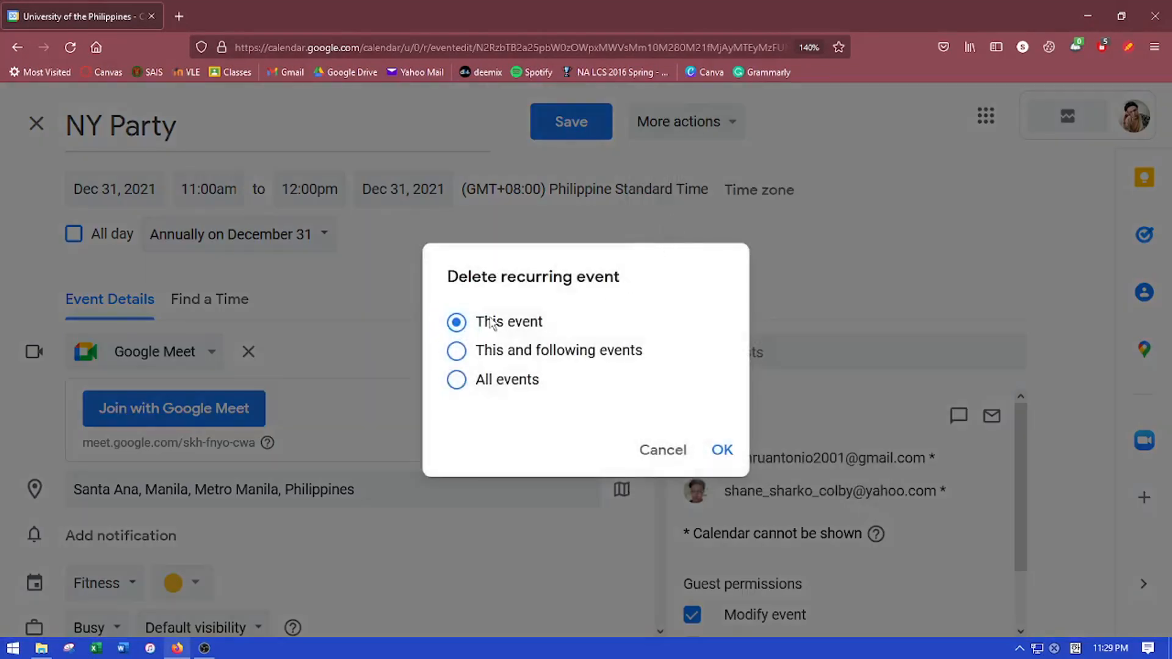
left_click(458, 381)
left_click(457, 322)
left_click(722, 451)
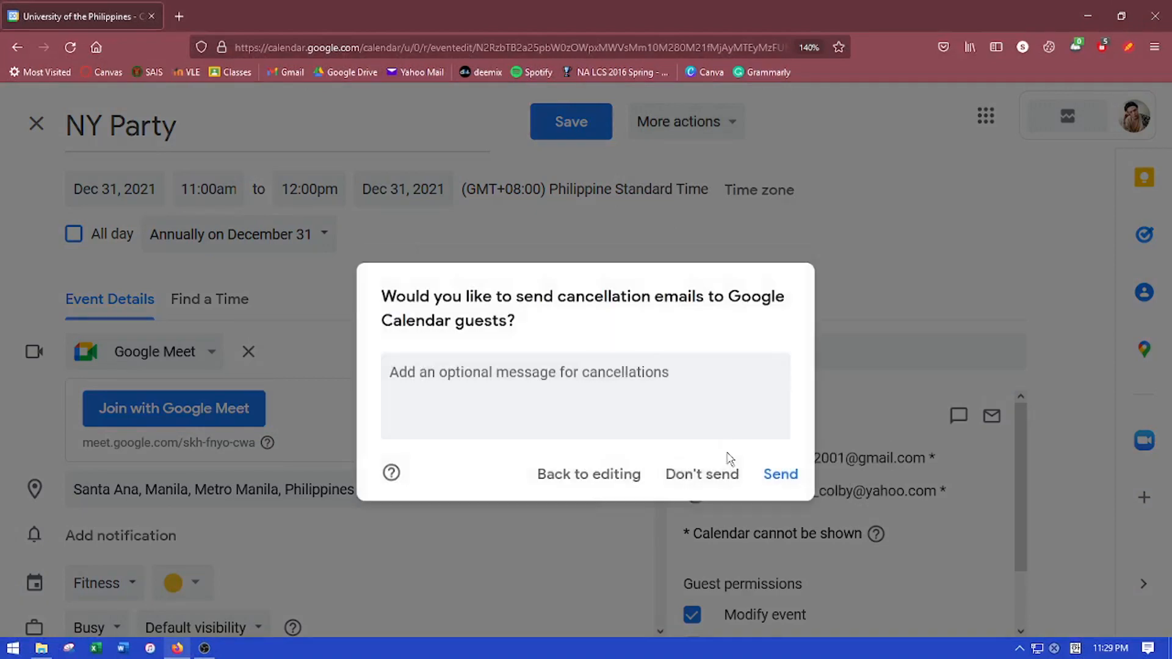
Draft the cancellation message "Sorry! Have to cancel!" for the guests and return to editing without sending it
left_click(554, 366)
type("Si")
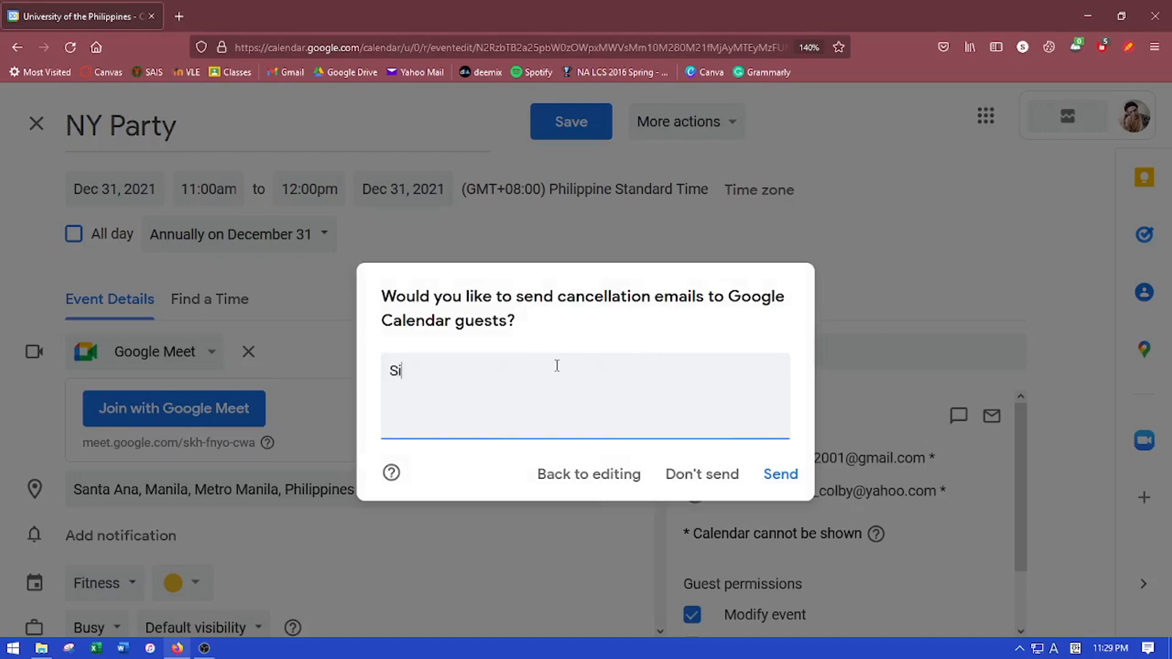
type("rry! Have to cancel!")
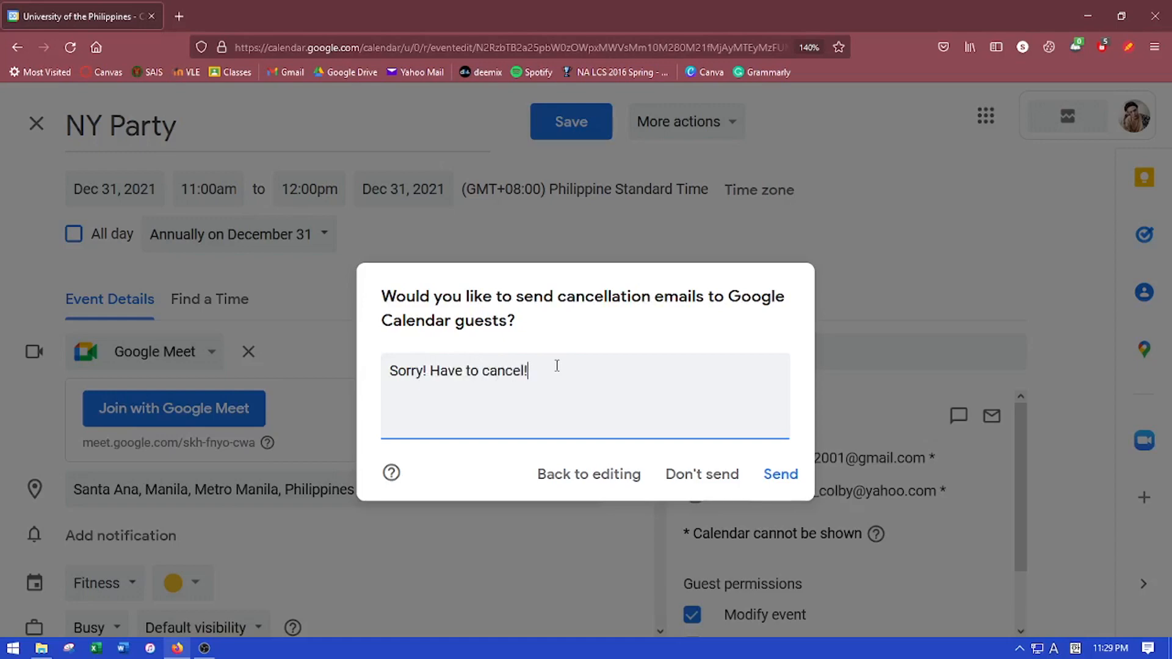
left_click(583, 479)
Open the publishing options for the NY Party event
left_click(689, 122)
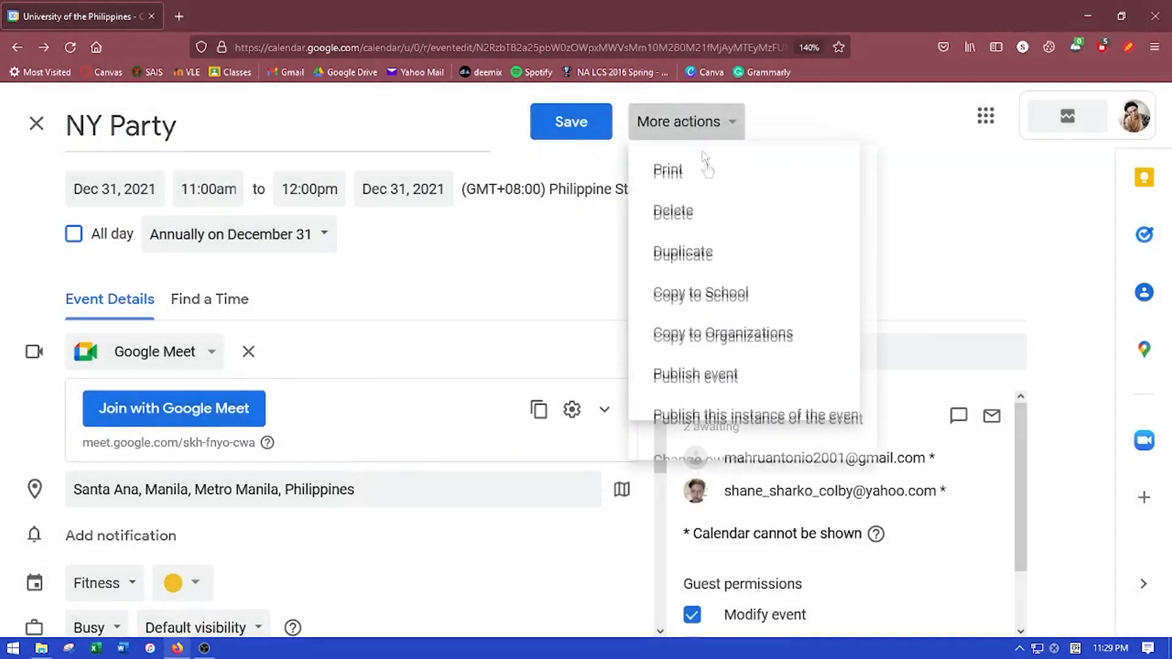
left_click(712, 382)
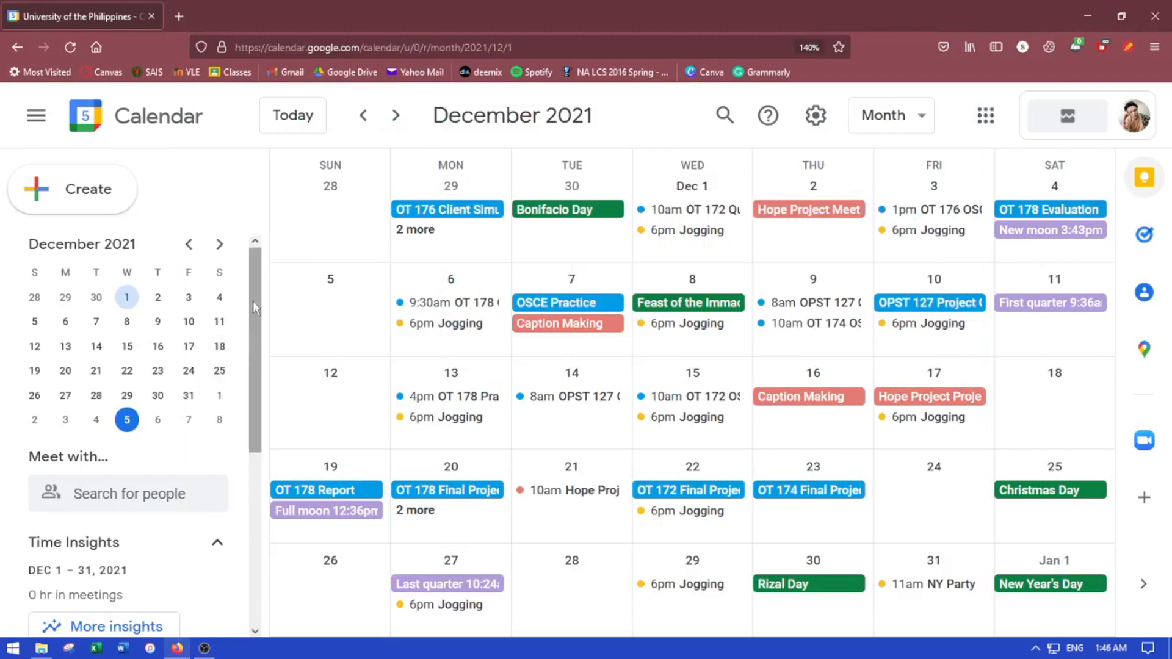
Open the form for creating a new calendar and look over its name, description, time zone and owner fields
left_click_drag(253, 294, 271, 478)
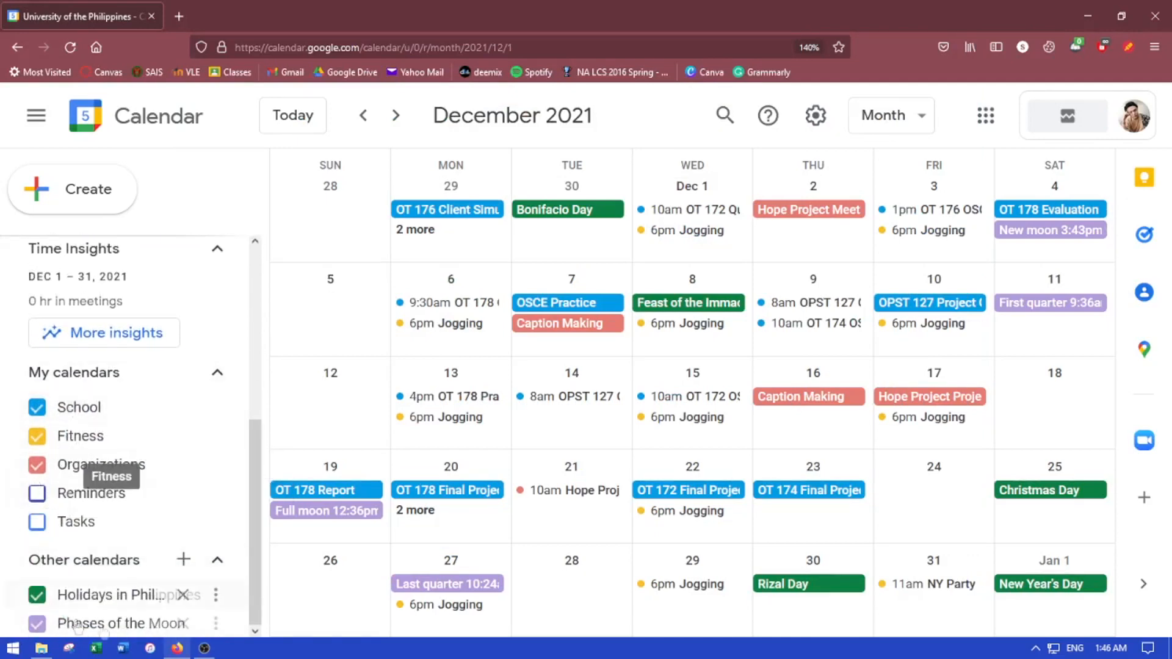
left_click(183, 558)
left_click(217, 487)
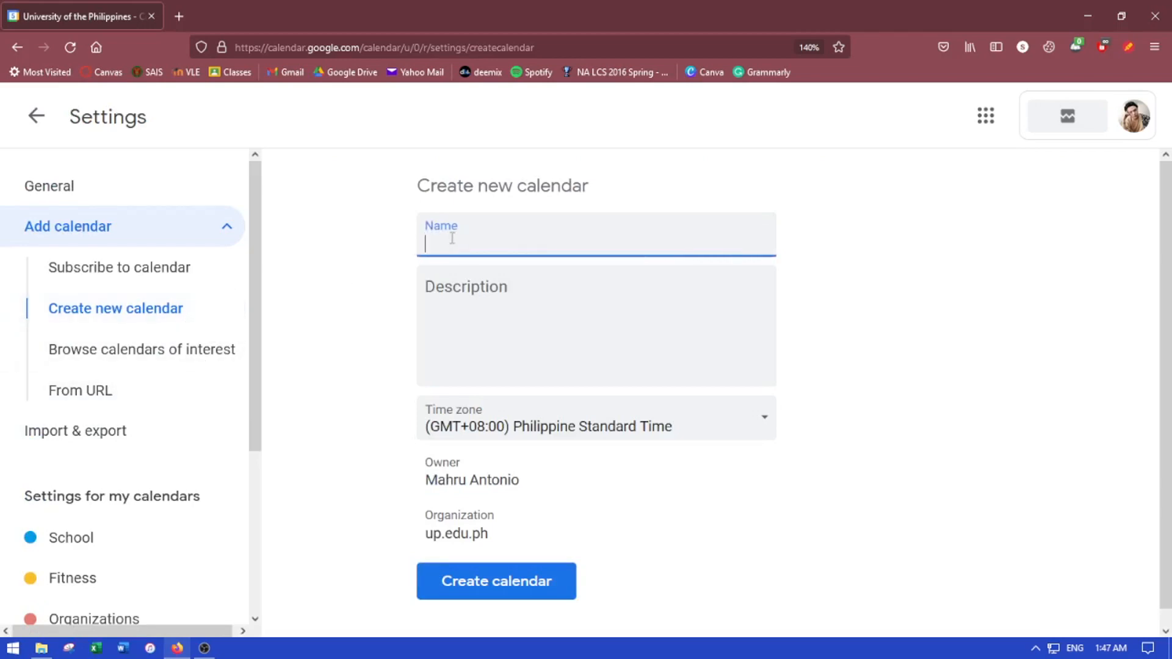
left_click(452, 284)
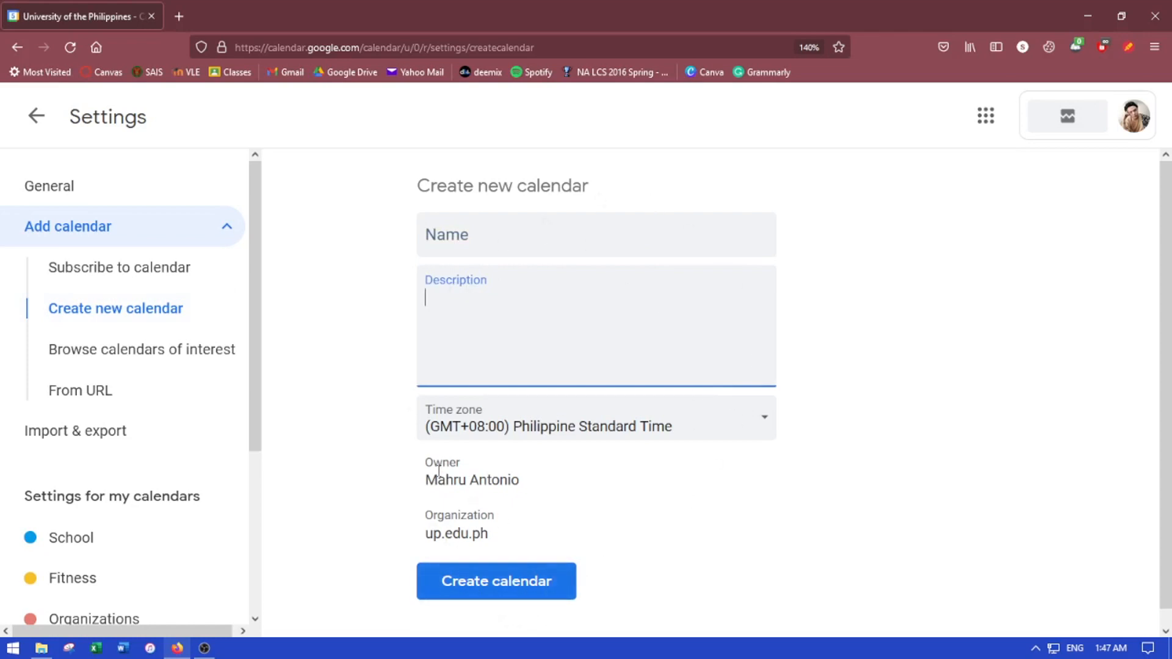
left_click(486, 484)
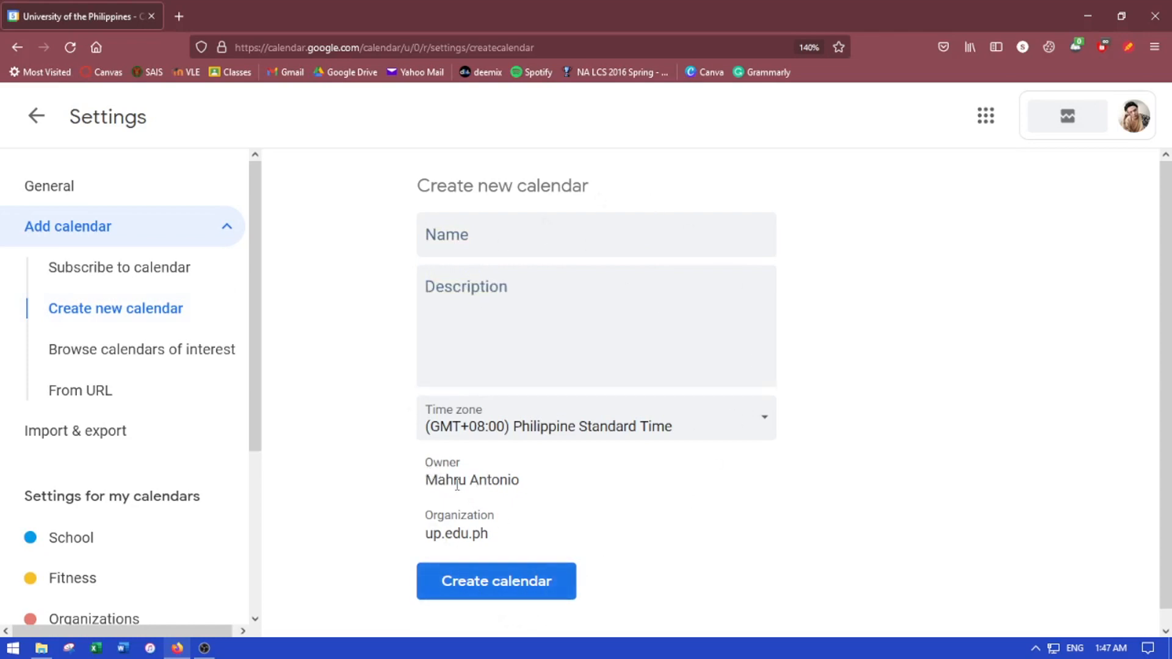
Try to subscribe to a suggested contact's calendar and cancel the access request
left_click(133, 269)
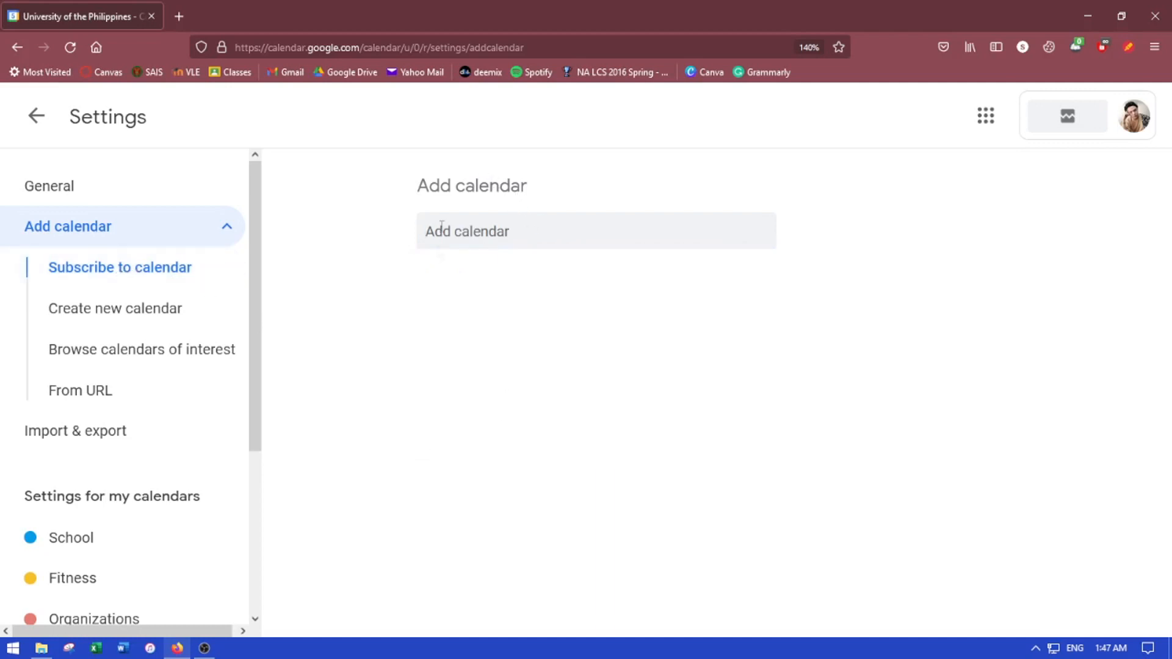
left_click(508, 235)
left_click(504, 271)
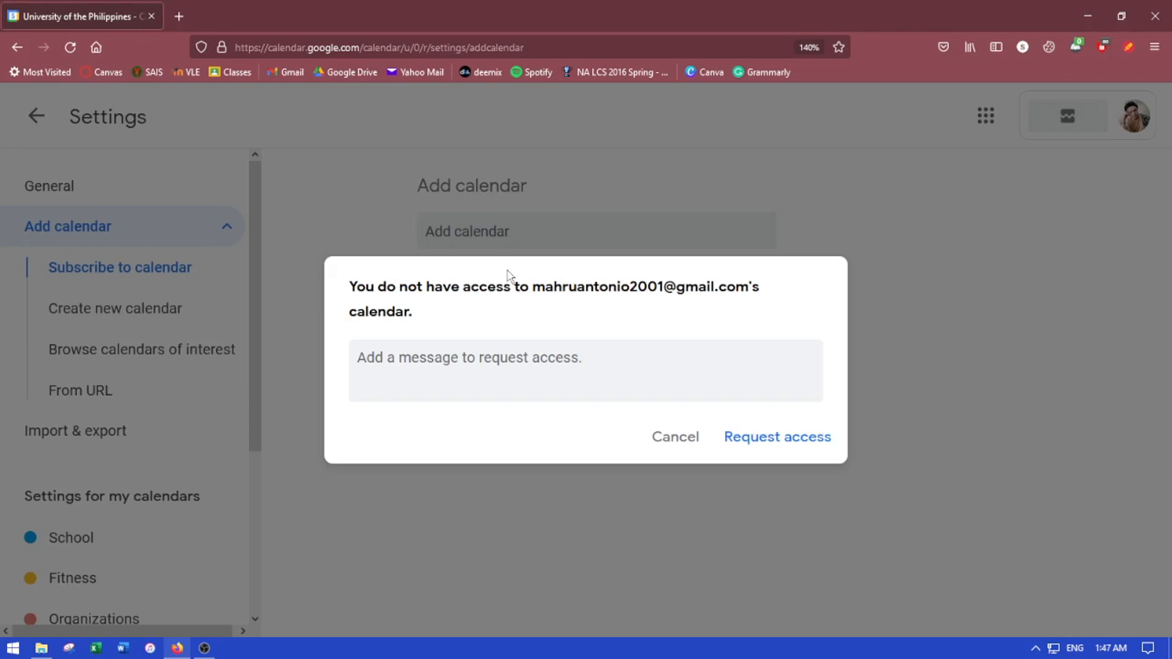
left_click(664, 452)
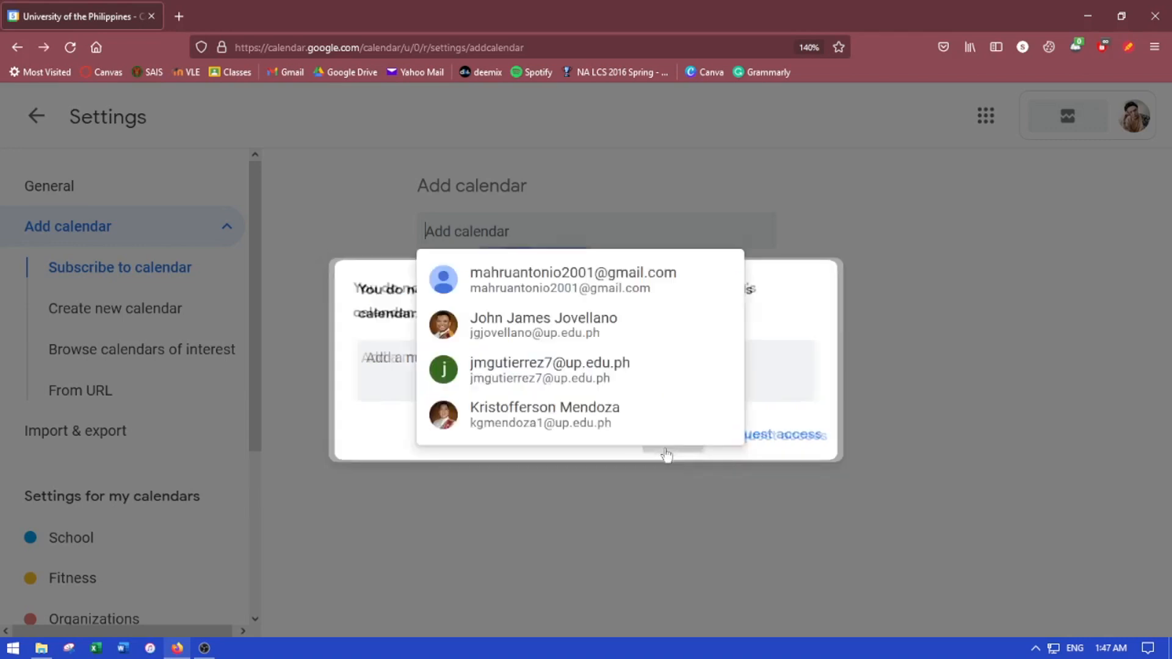
left_click(391, 462)
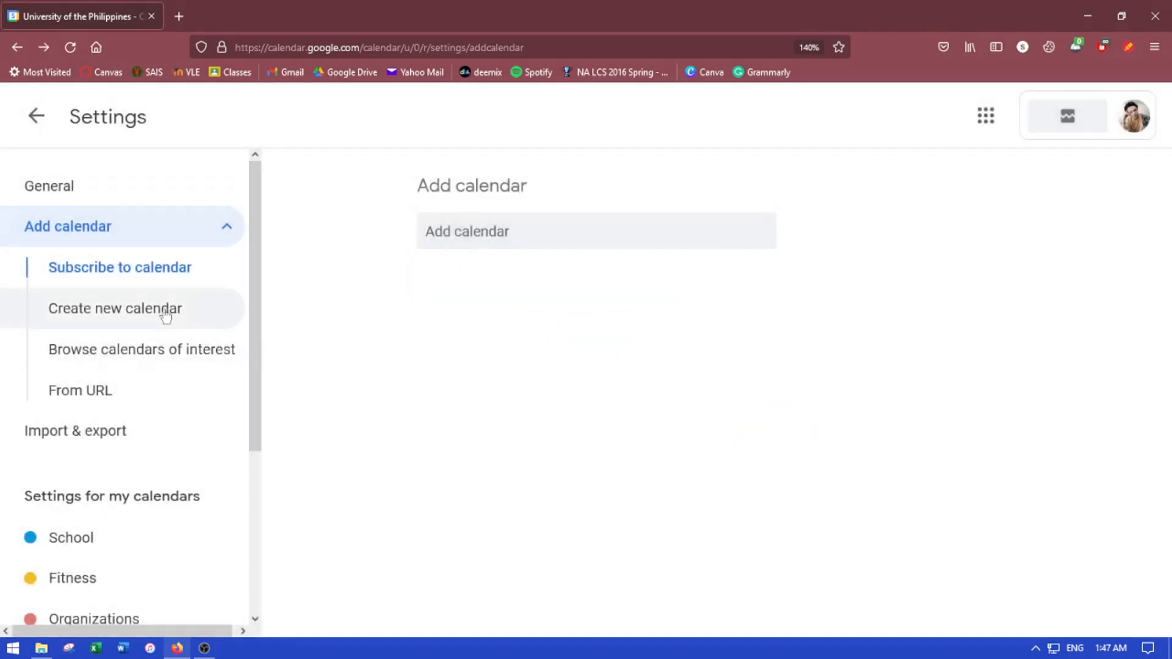
Browse the calendars of interest from birthdays down to Phases of the Moon and open the form for adding a calendar from a URL
left_click(171, 358)
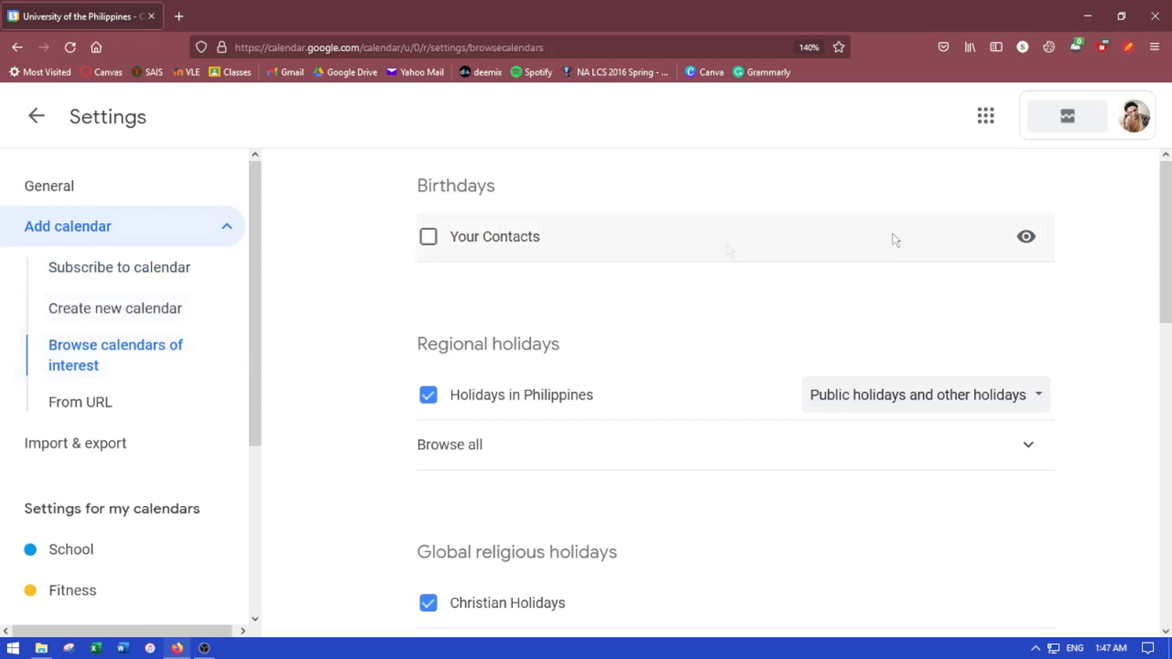
scroll(1171, 267, "down", 3)
scroll(1170, 267, "up", 1)
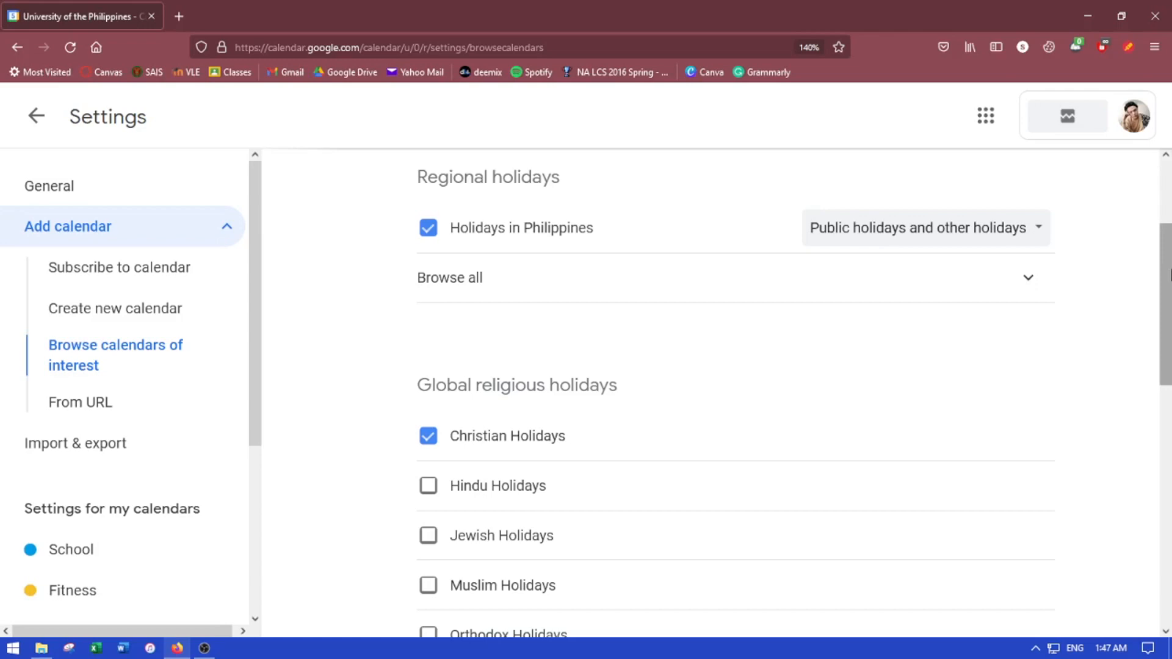
left_click_drag(1167, 276, 1170, 564)
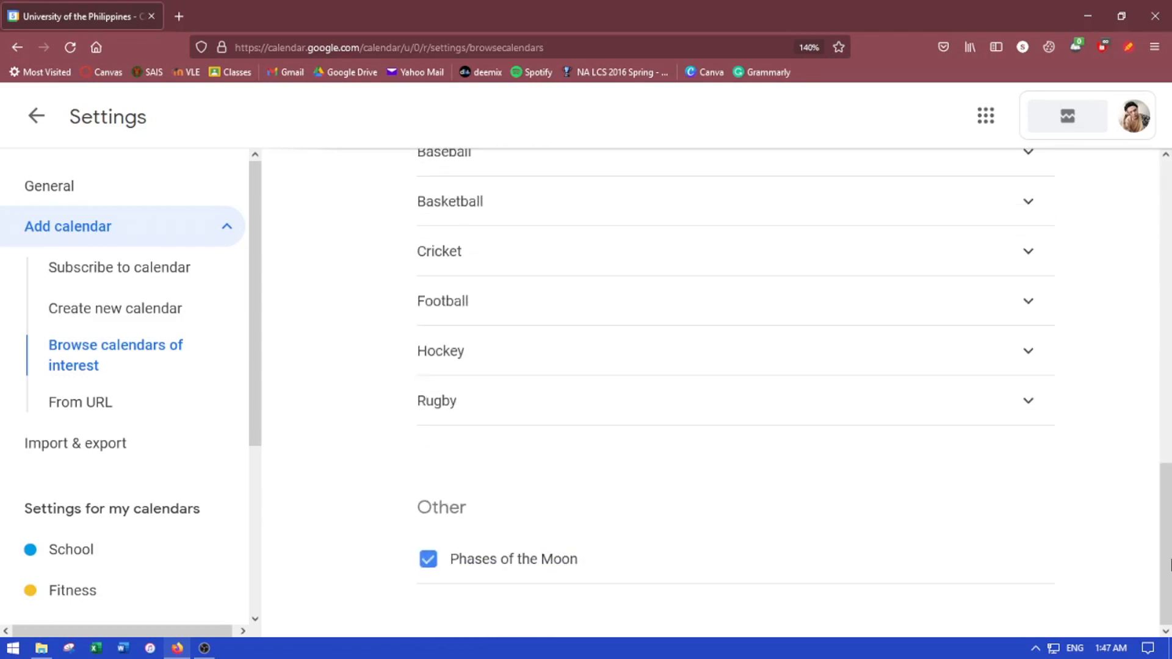
left_click(146, 406)
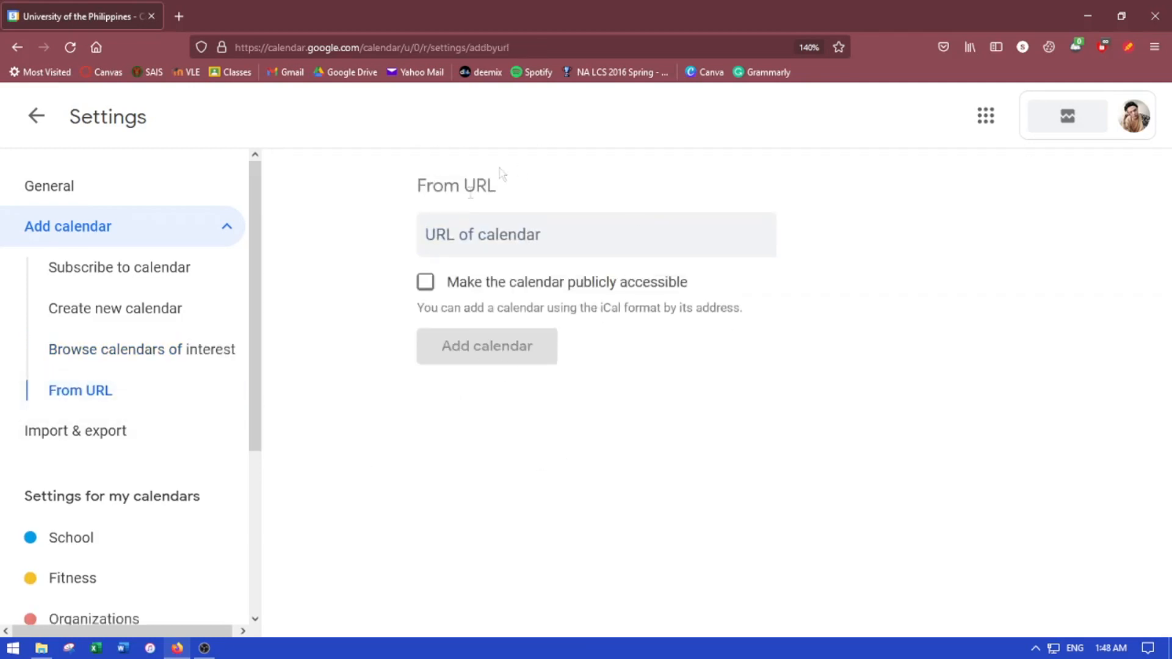
Activate the calendar URL field without filling it in and open the Import & export settings
left_click(482, 250)
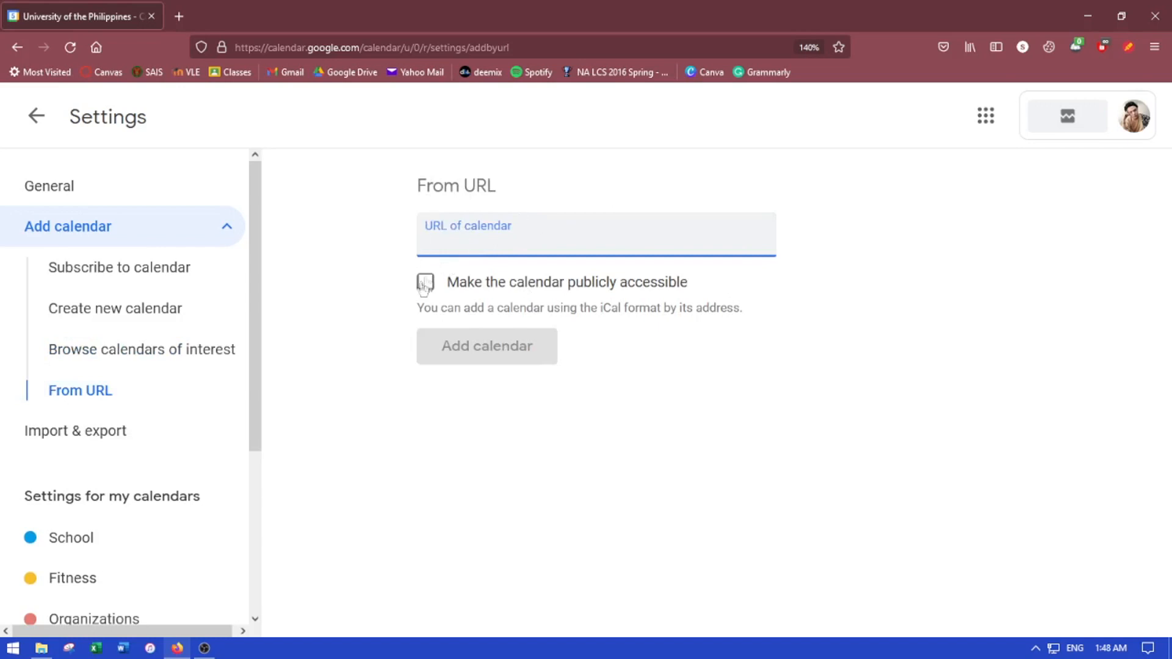
left_click(183, 430)
scroll(1020, 286, "down", 1)
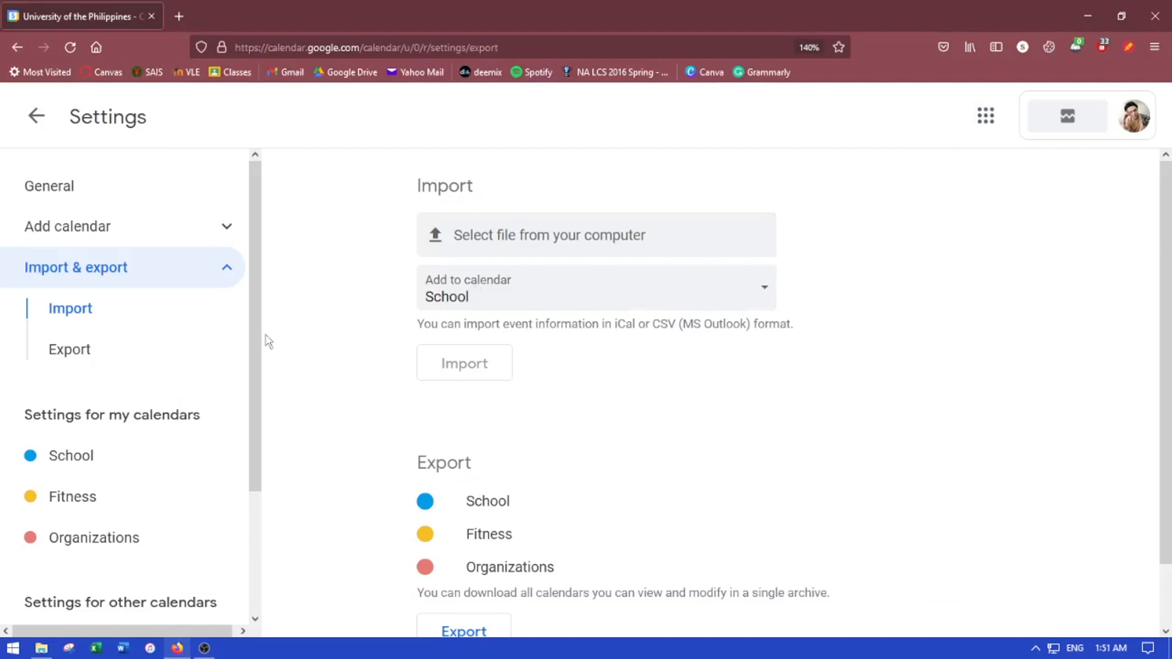
Open the School calendar's settings and look over its general details and the access permissions for events
left_click(71, 458)
left_click_drag(255, 281, 269, 369)
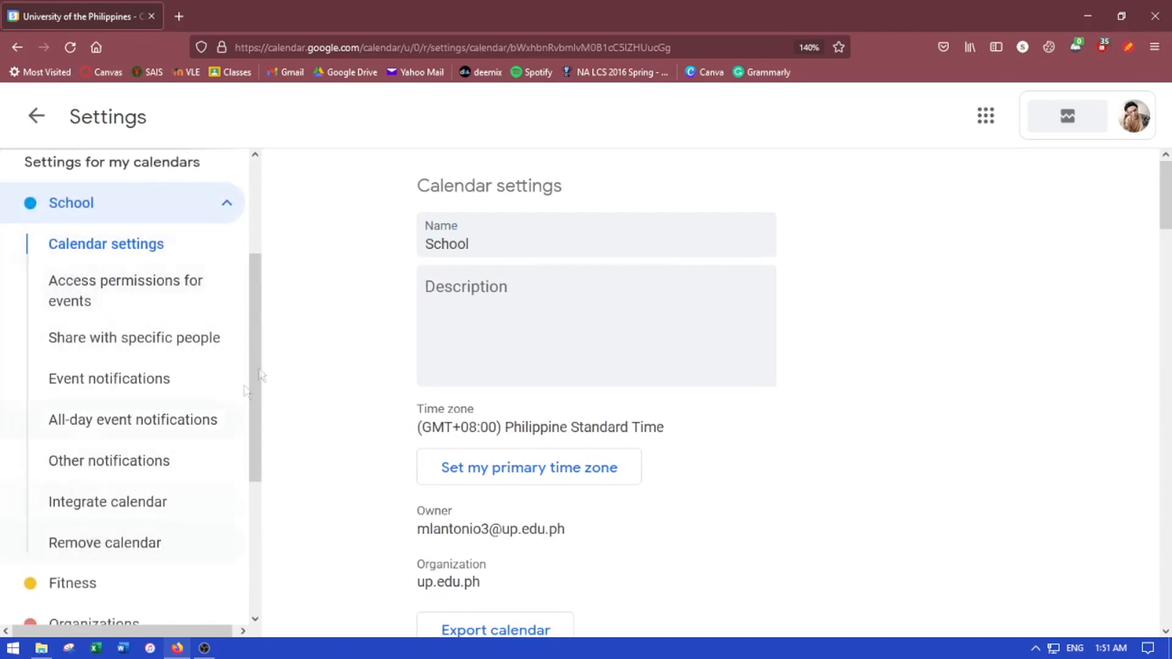
middle_click(933, 313)
scroll(933, 313, "down", 7)
left_click(933, 318)
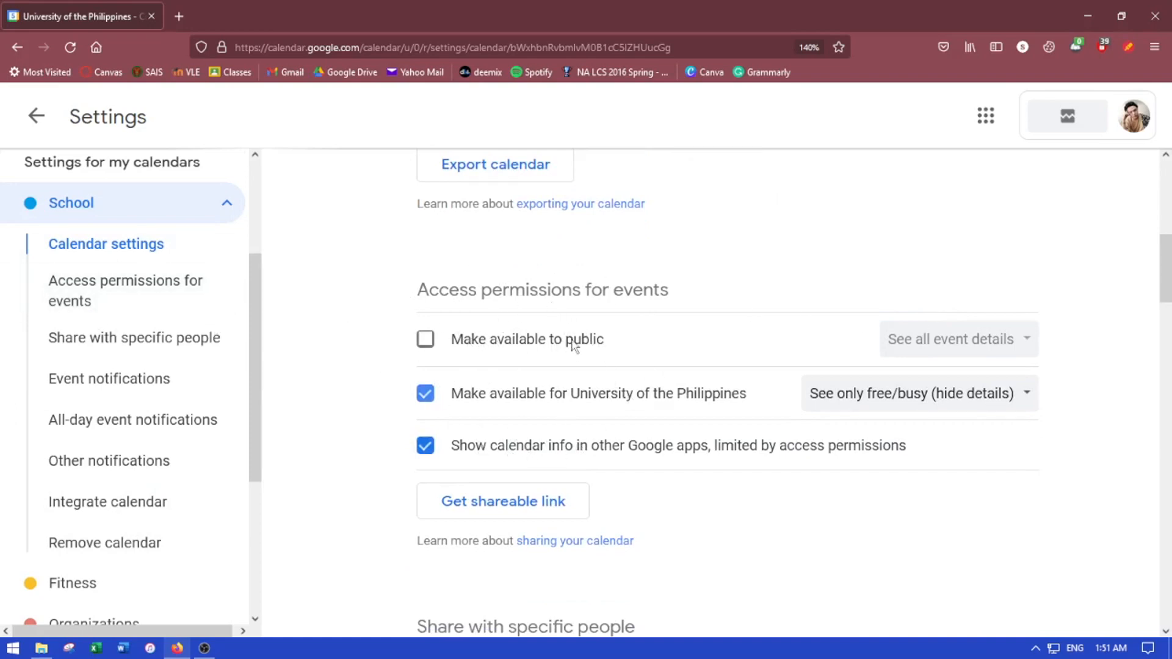
left_click_drag(572, 397, 752, 404)
left_click(773, 423)
Copy the shareable link of the School calendar and close the link dialog
left_click(473, 499)
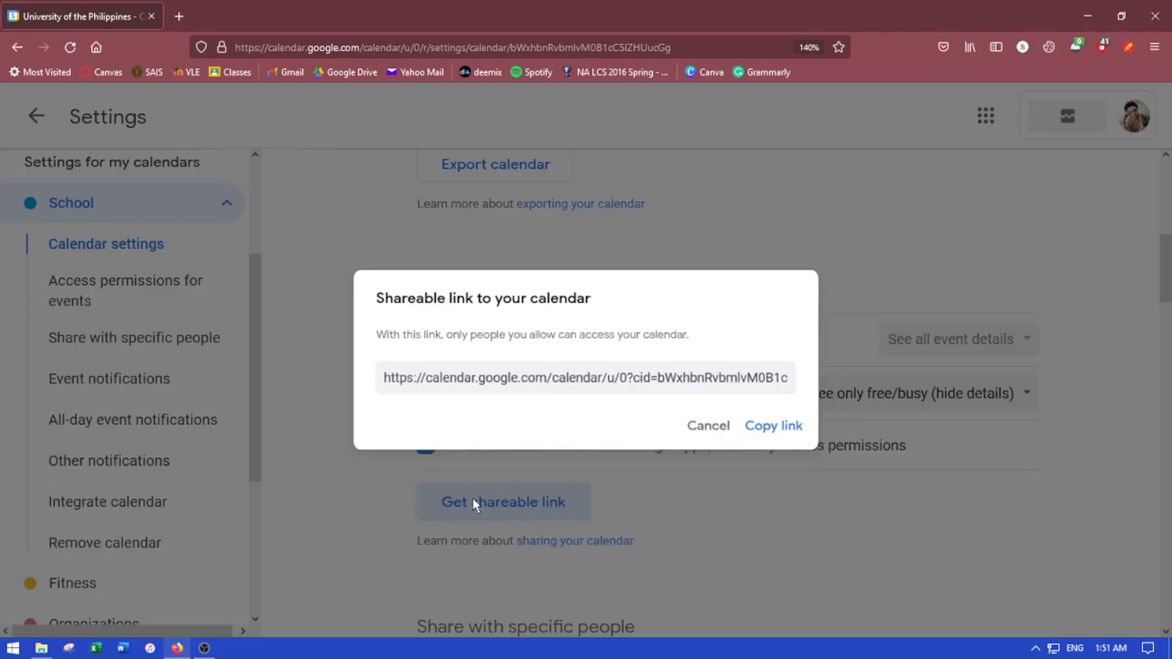
left_click(433, 390)
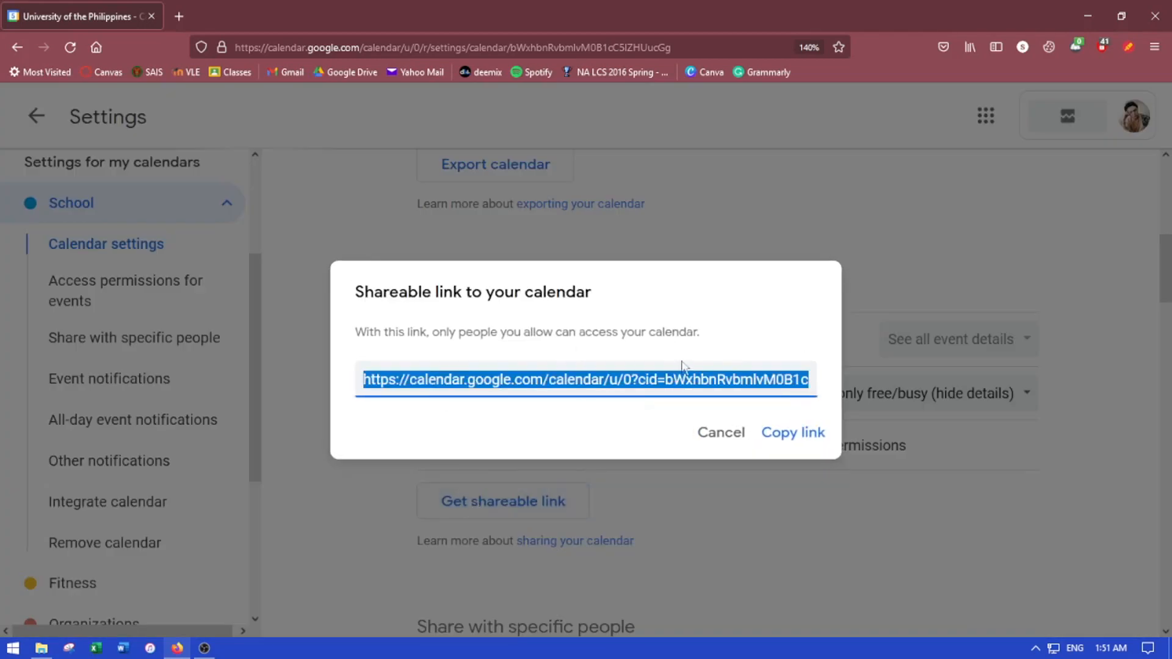
left_click(780, 433)
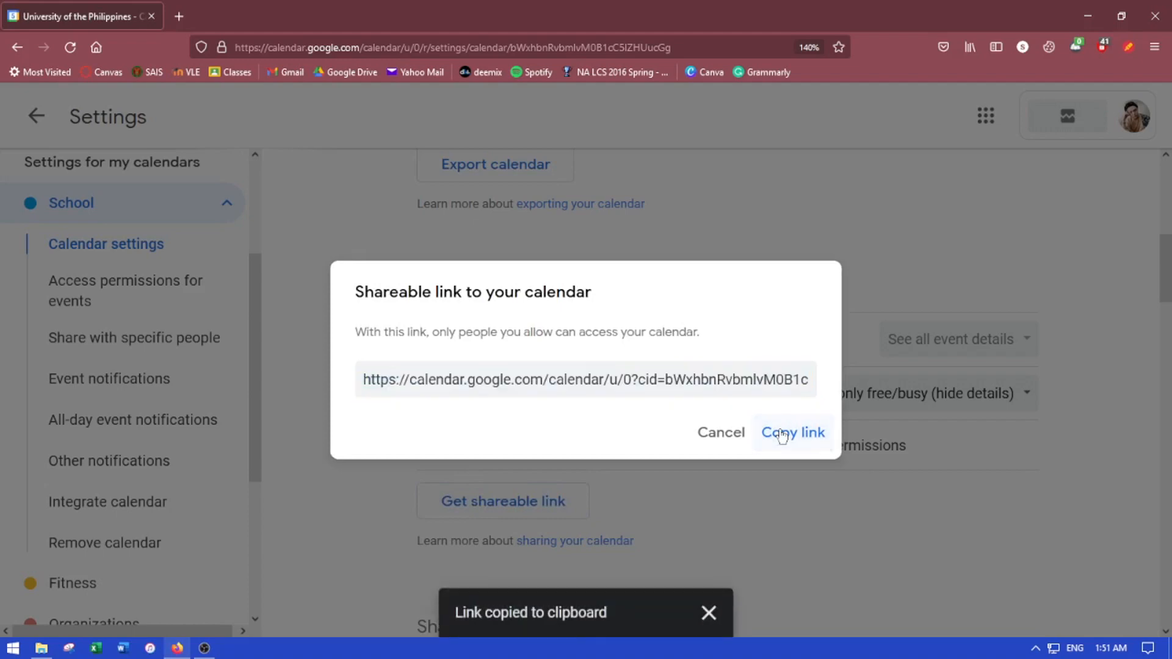
left_click(732, 435)
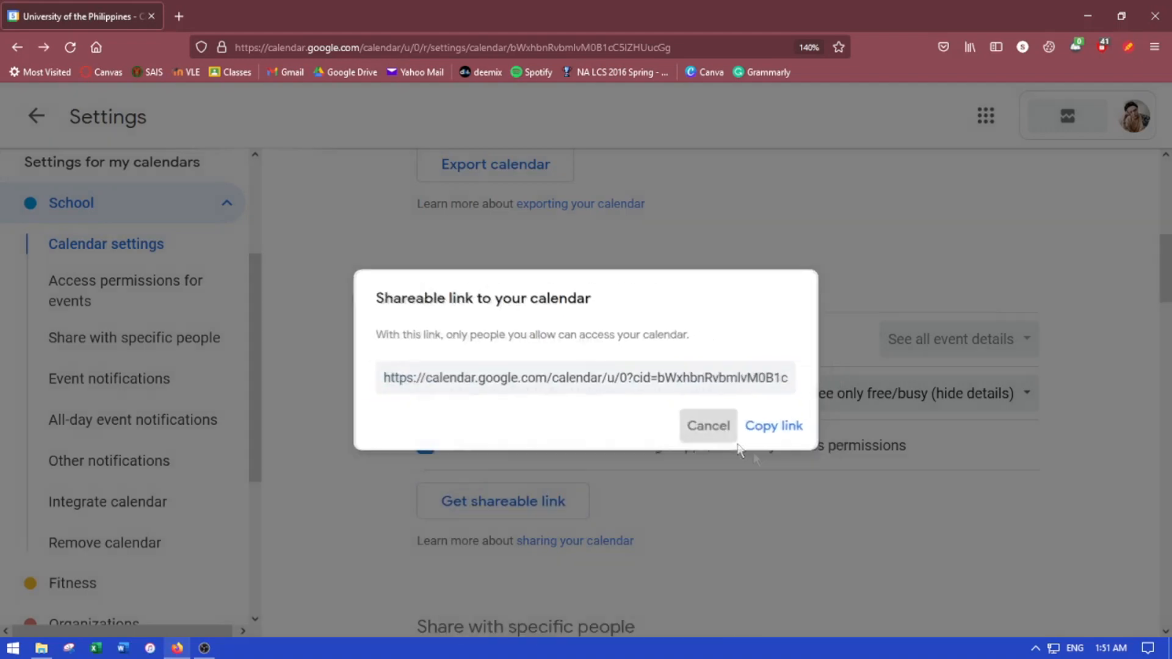
Share the School calendar with the first suggested contact, with the permission See only free/busy (hide details), and send the invitation
left_click_drag(1167, 269, 1169, 326)
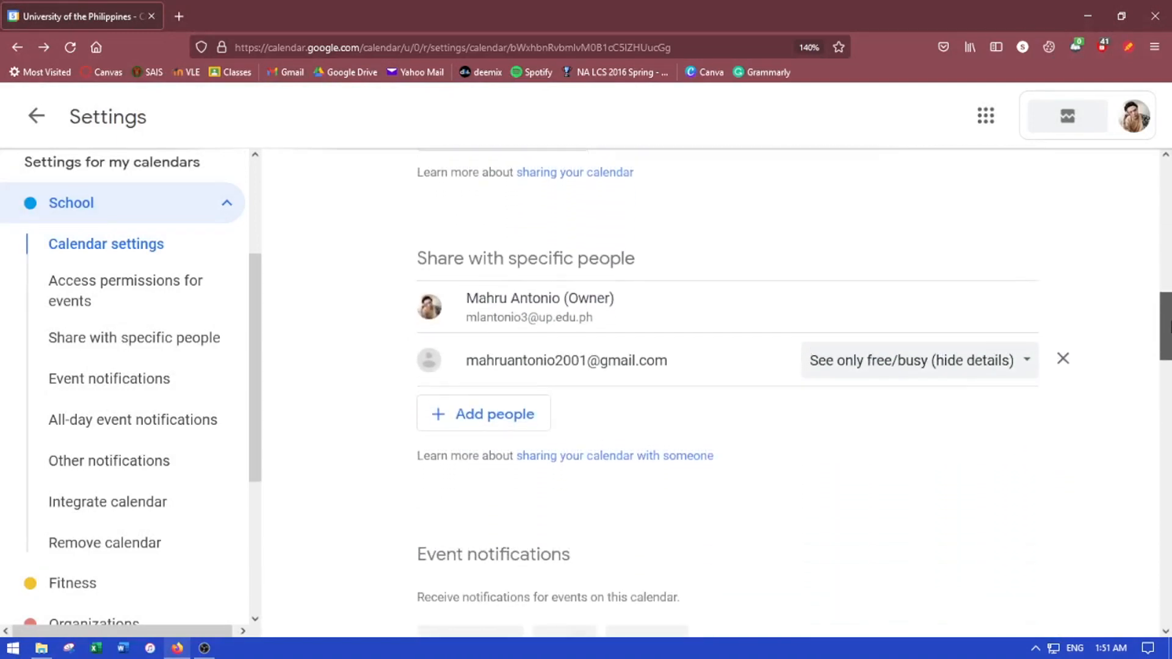
left_click_drag(470, 357, 670, 360)
left_click(690, 406)
left_click(545, 418)
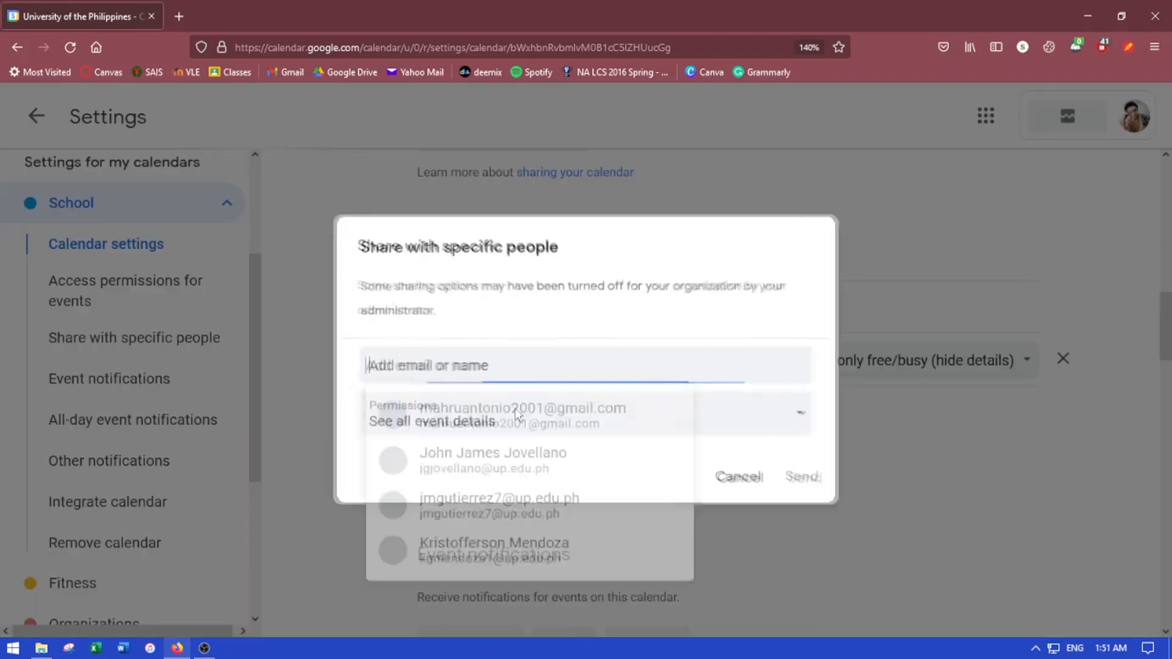
left_click(514, 406)
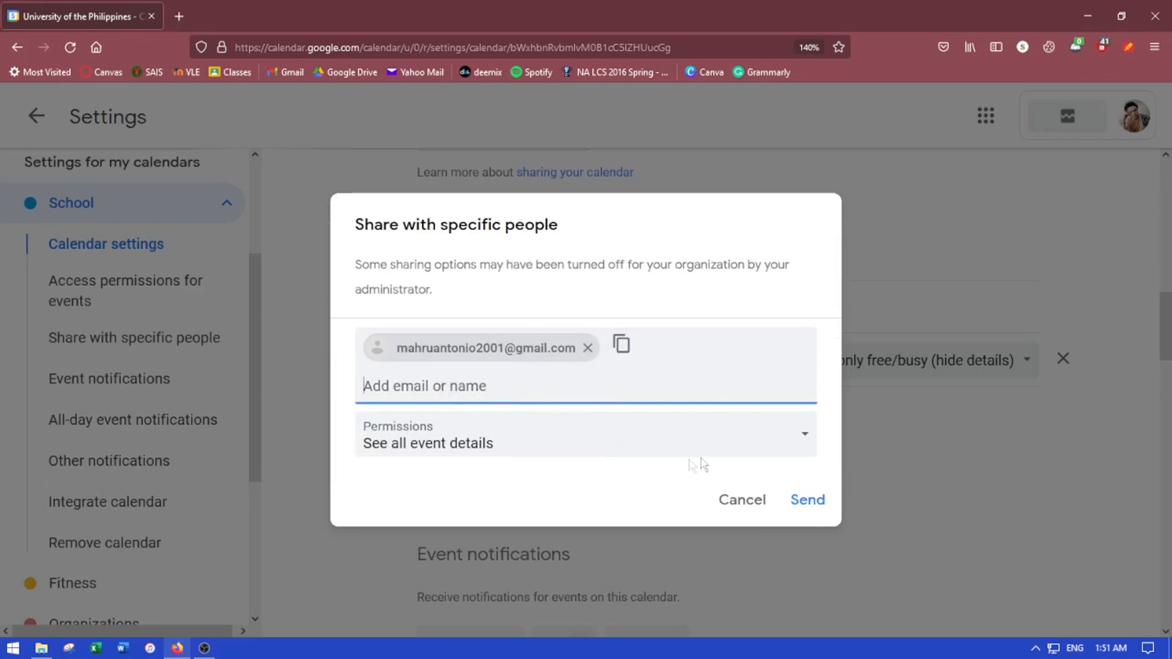
left_click(798, 445)
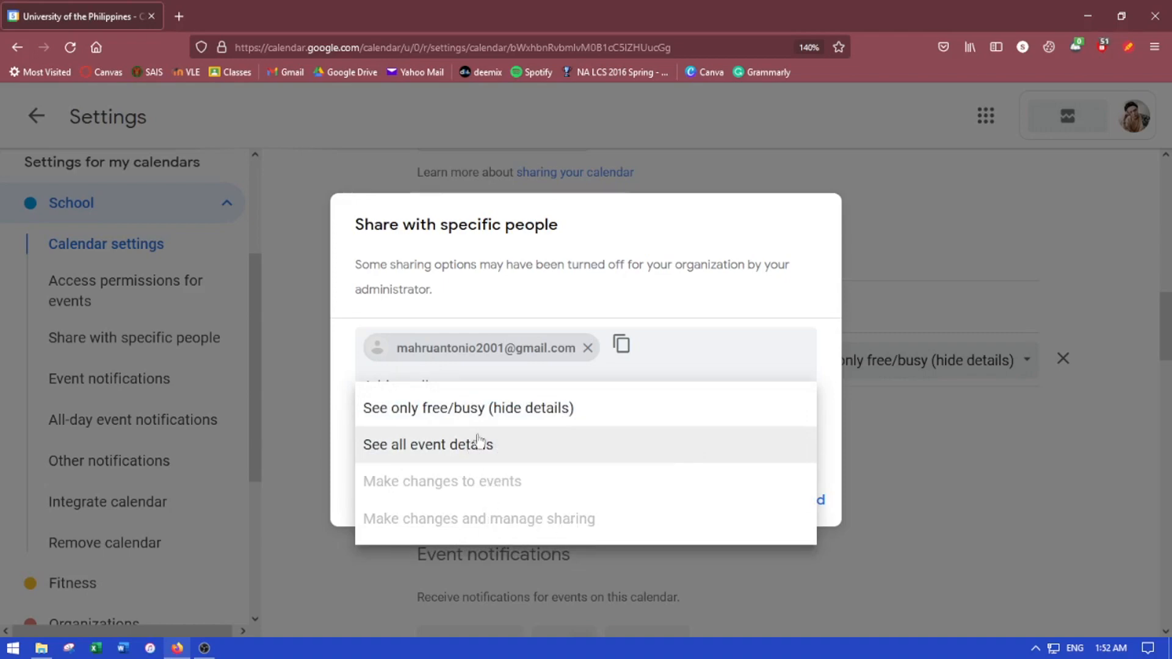
left_click(485, 415)
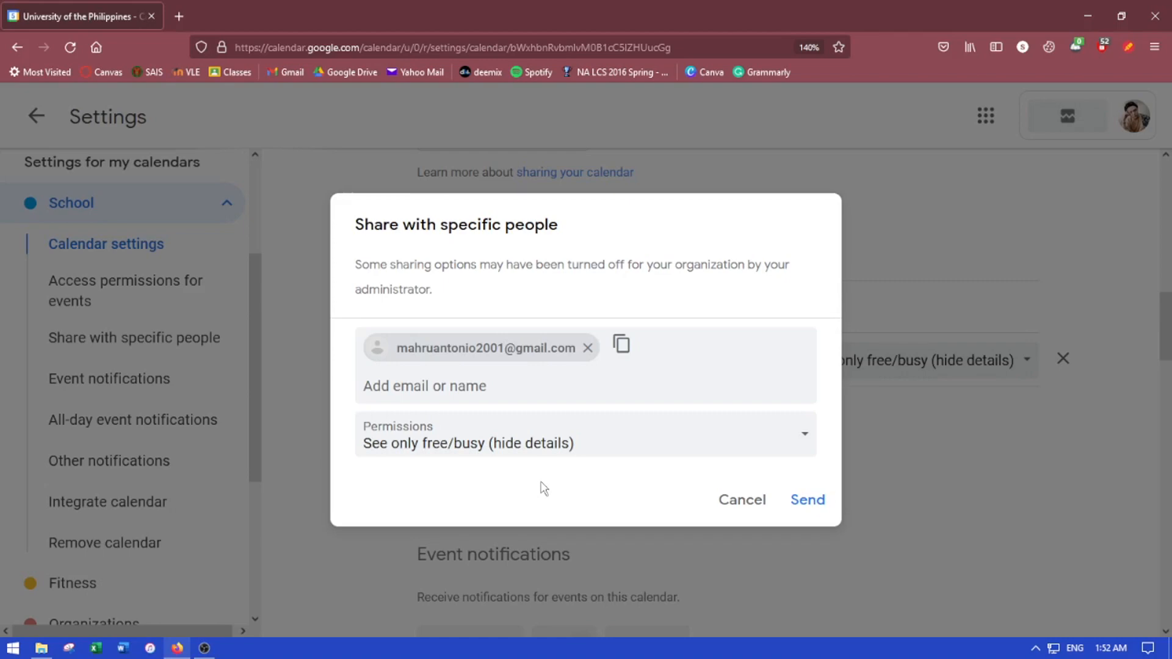
left_click(807, 499)
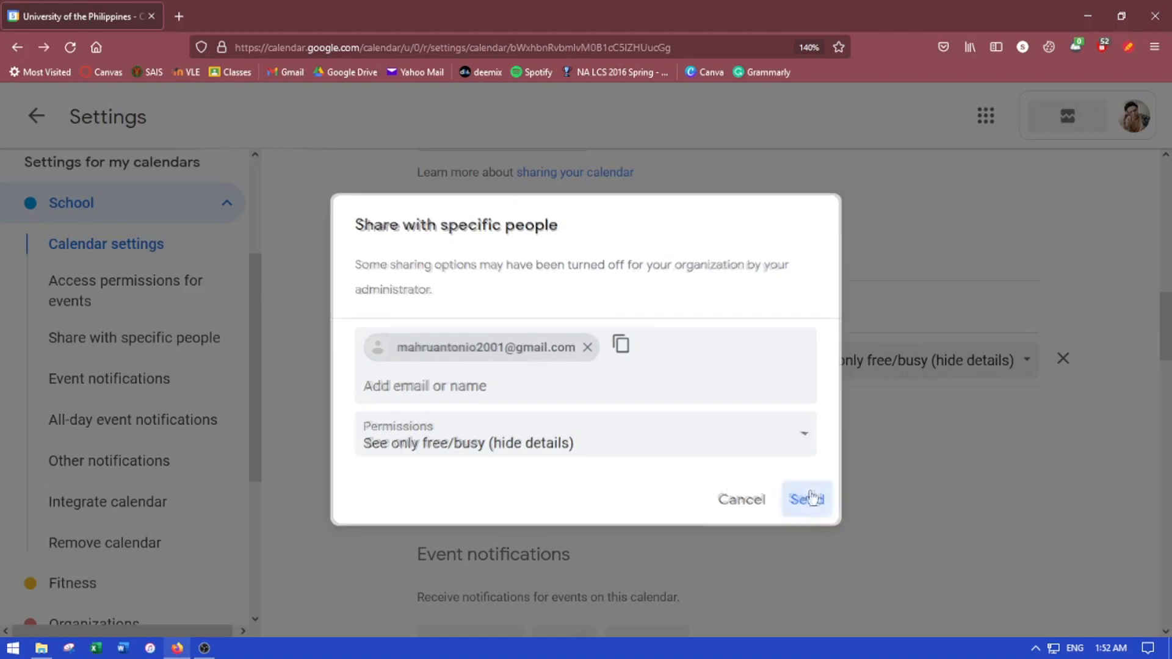
Add a second event notification to the School calendar, set to 1 day before
middle_click(895, 424)
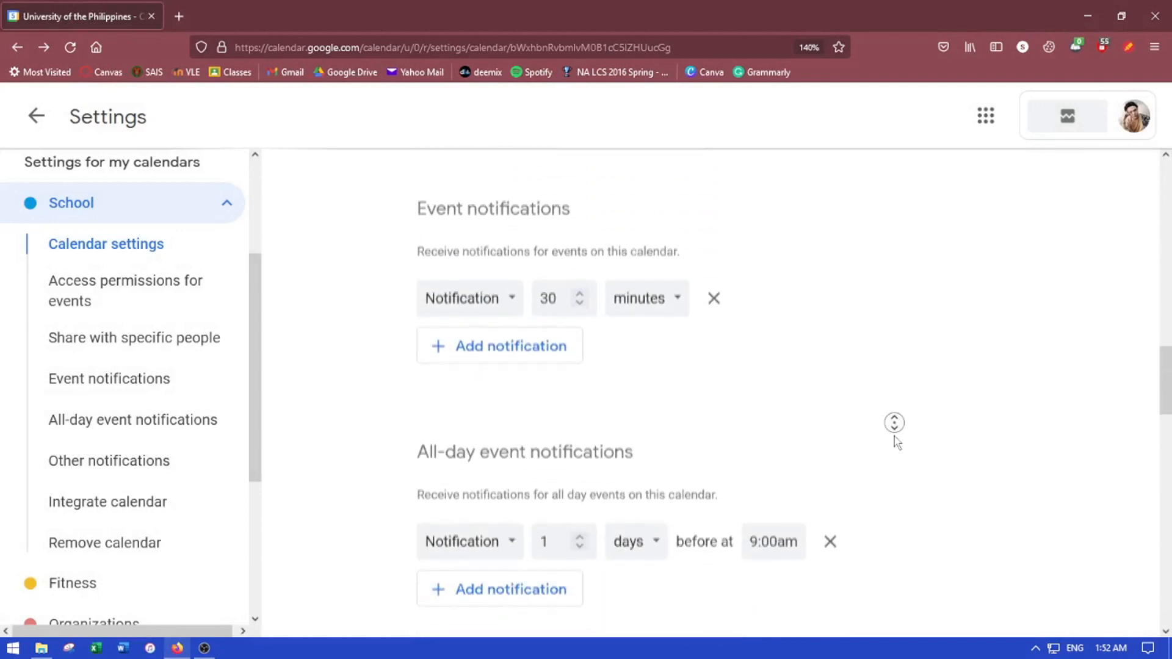
left_click(516, 349)
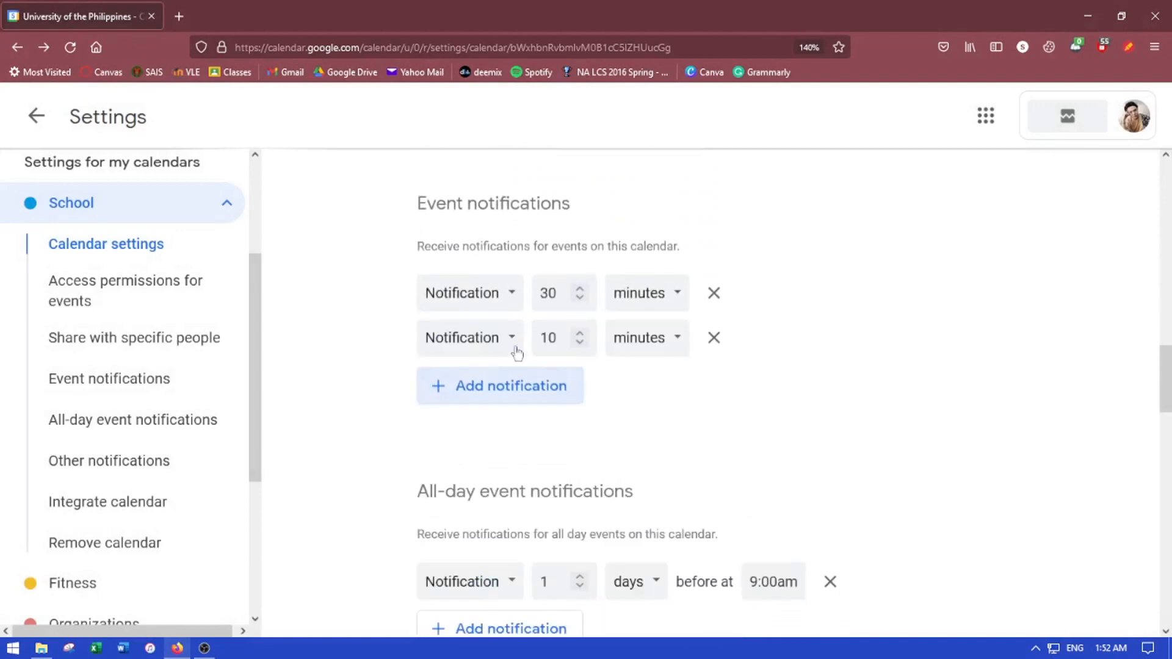
middle_click(864, 406)
left_click(637, 255)
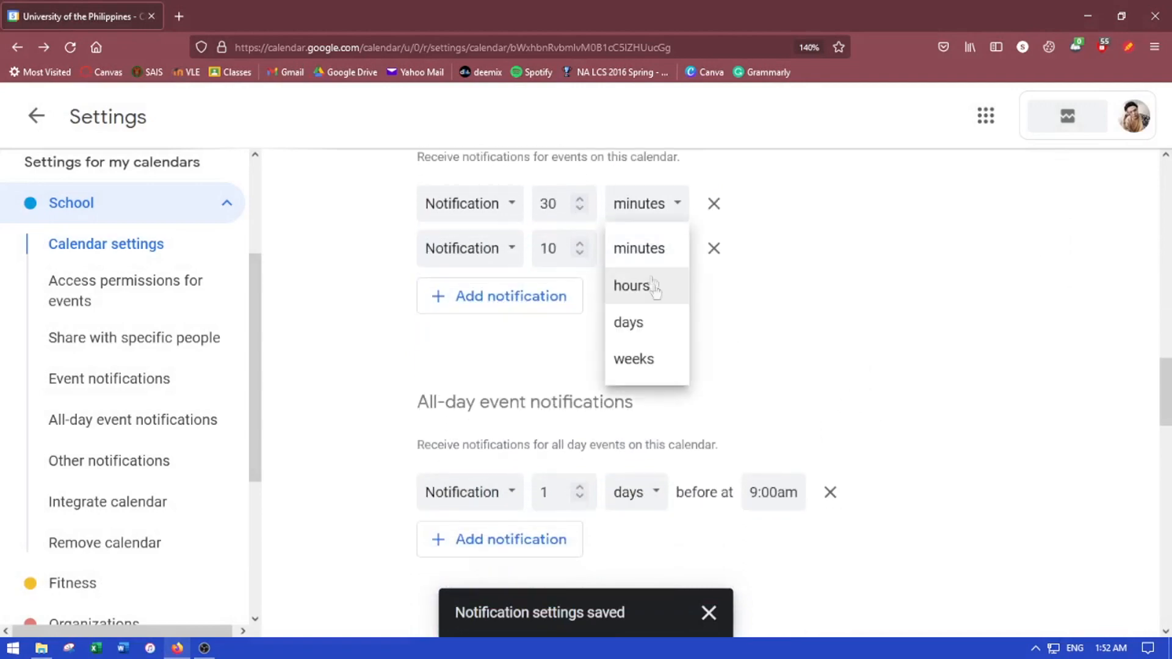
left_click(649, 321)
left_click(581, 257)
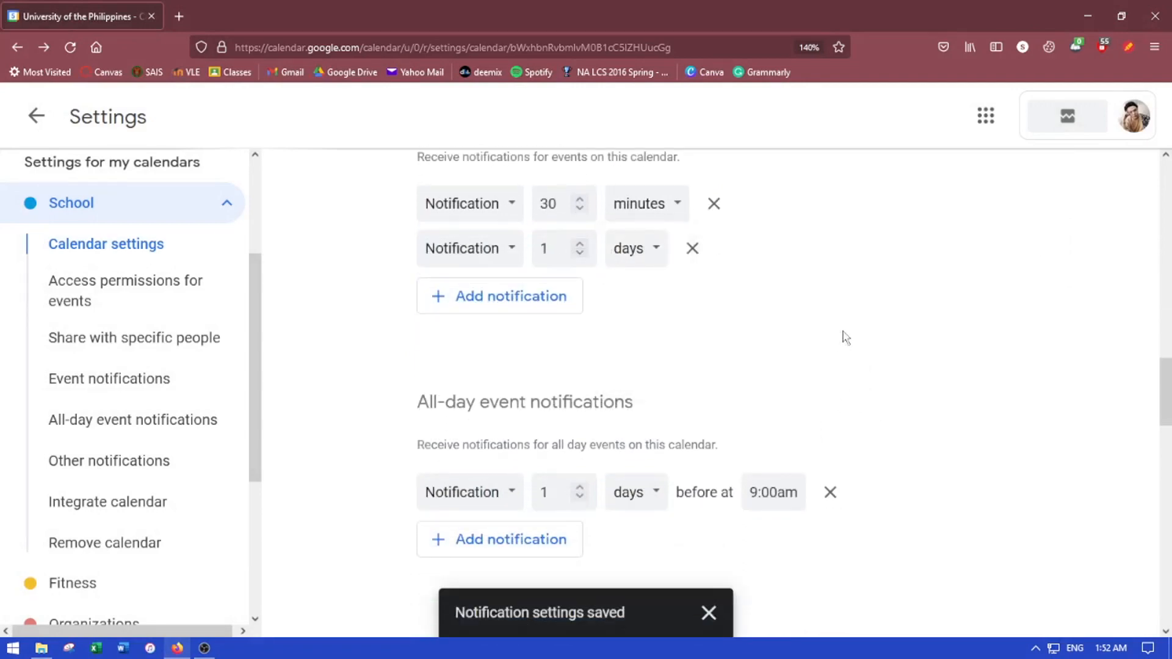
Add a second all-day event notification to the School calendar, set to 1 week before at 9:00am
middle_click(899, 295)
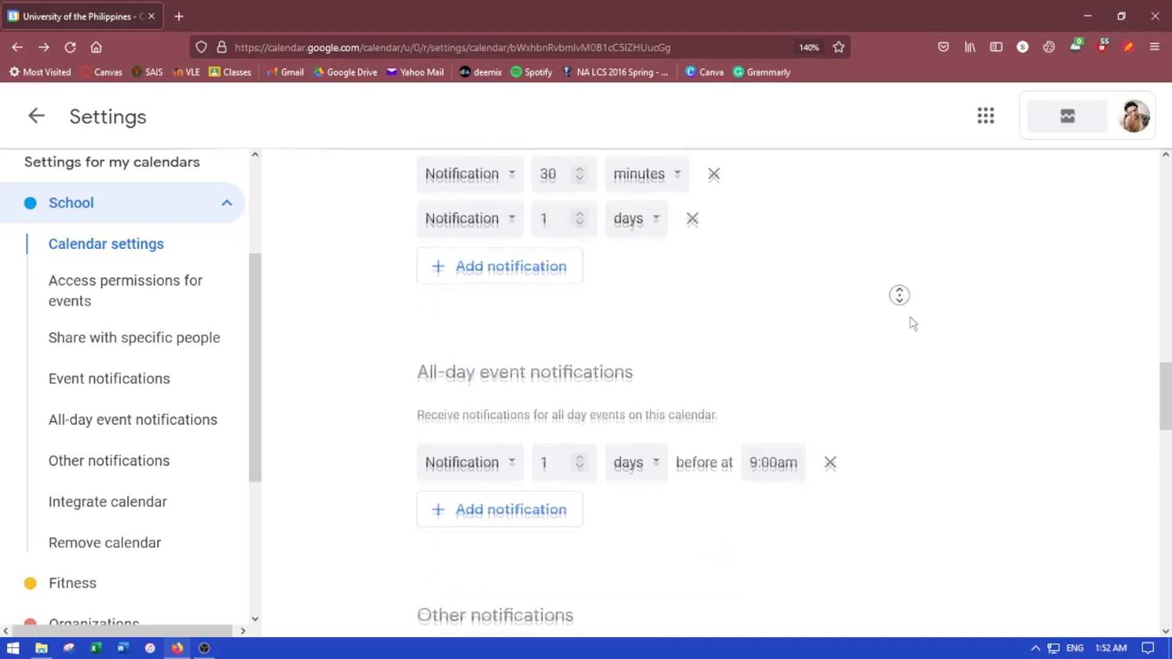
left_click(623, 485)
left_click(572, 496)
left_click(621, 505)
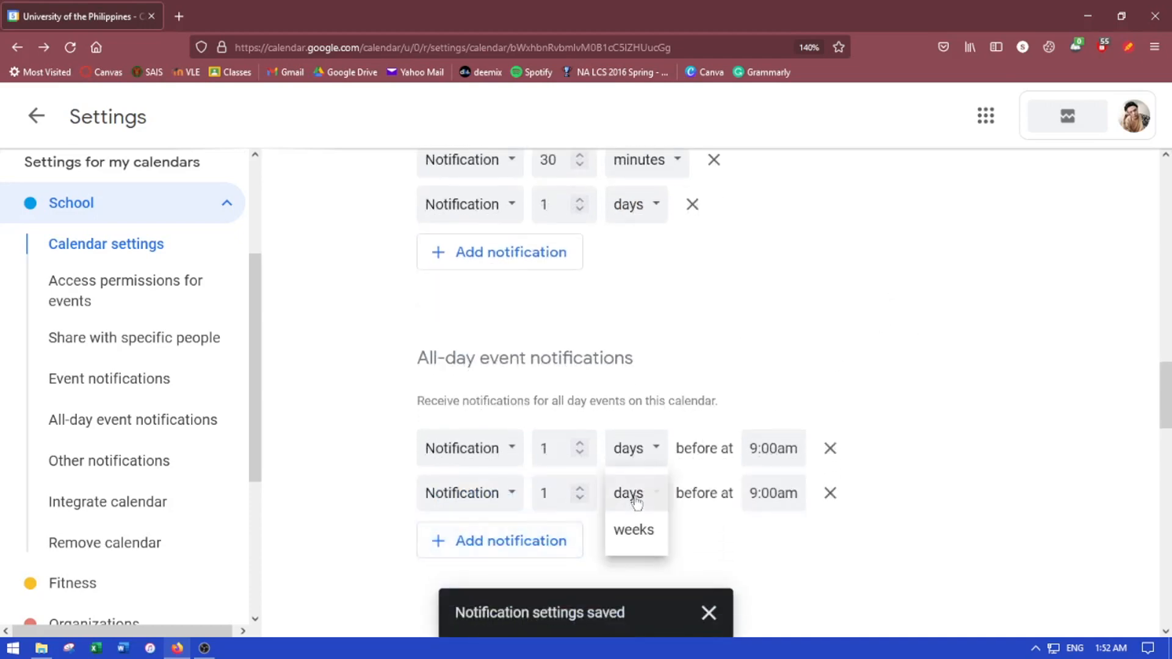
left_click(638, 531)
Set the School calendar's email notifications for new events and canceled events to None
middle_click(939, 422)
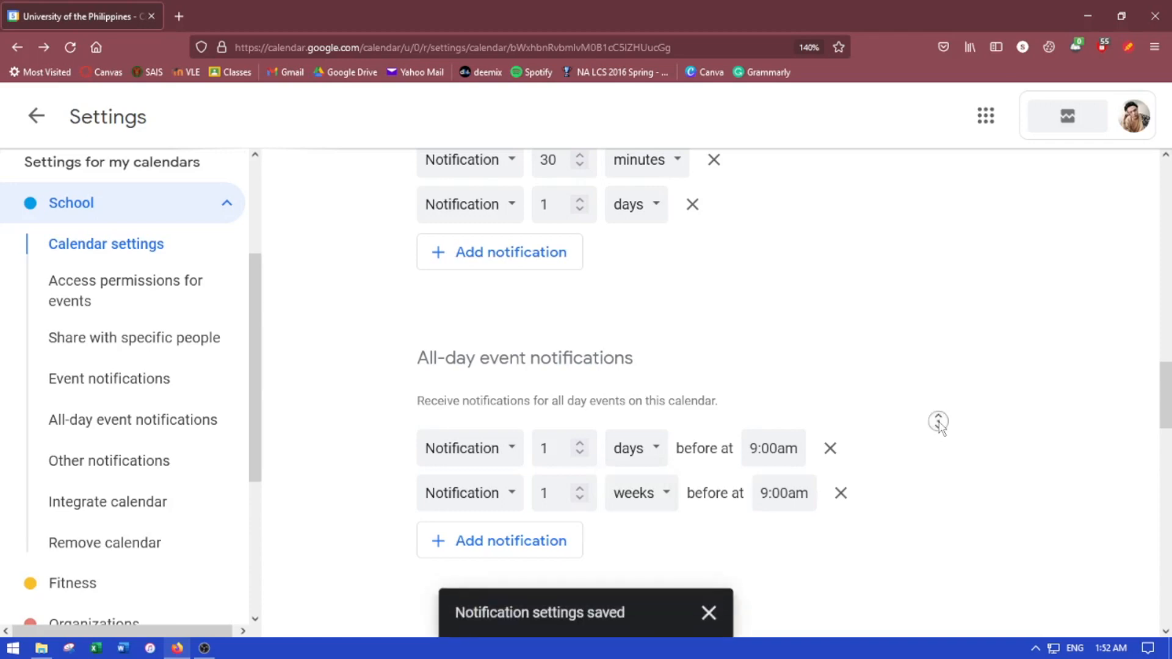
middle_click(929, 405)
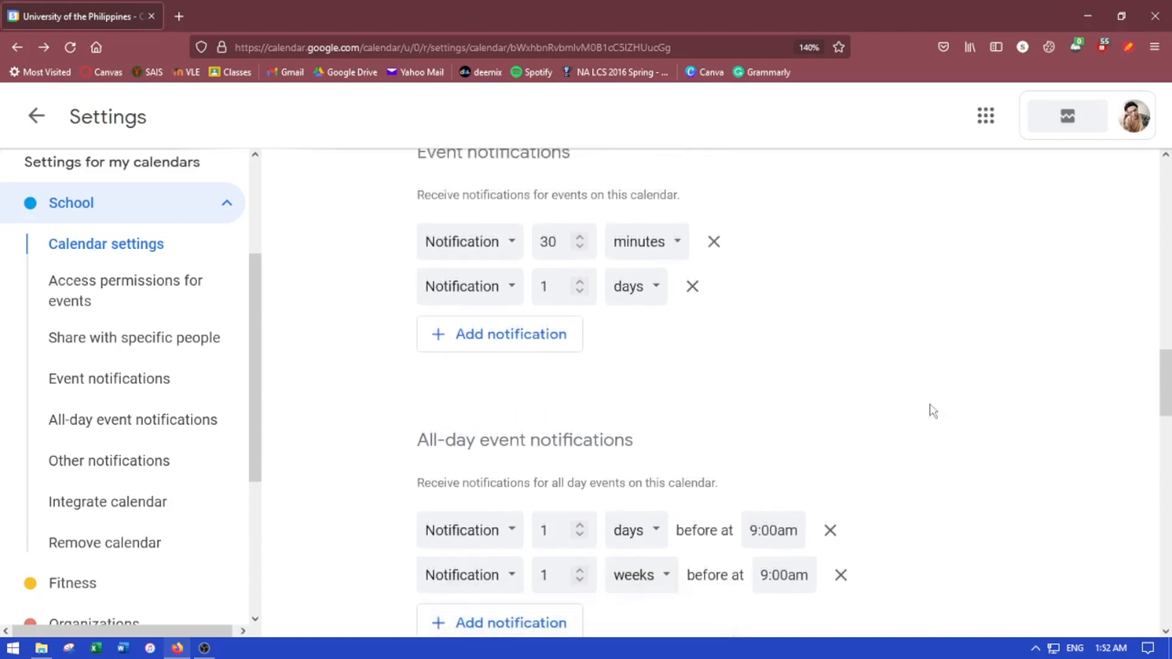
scroll(933, 411, "down", 1)
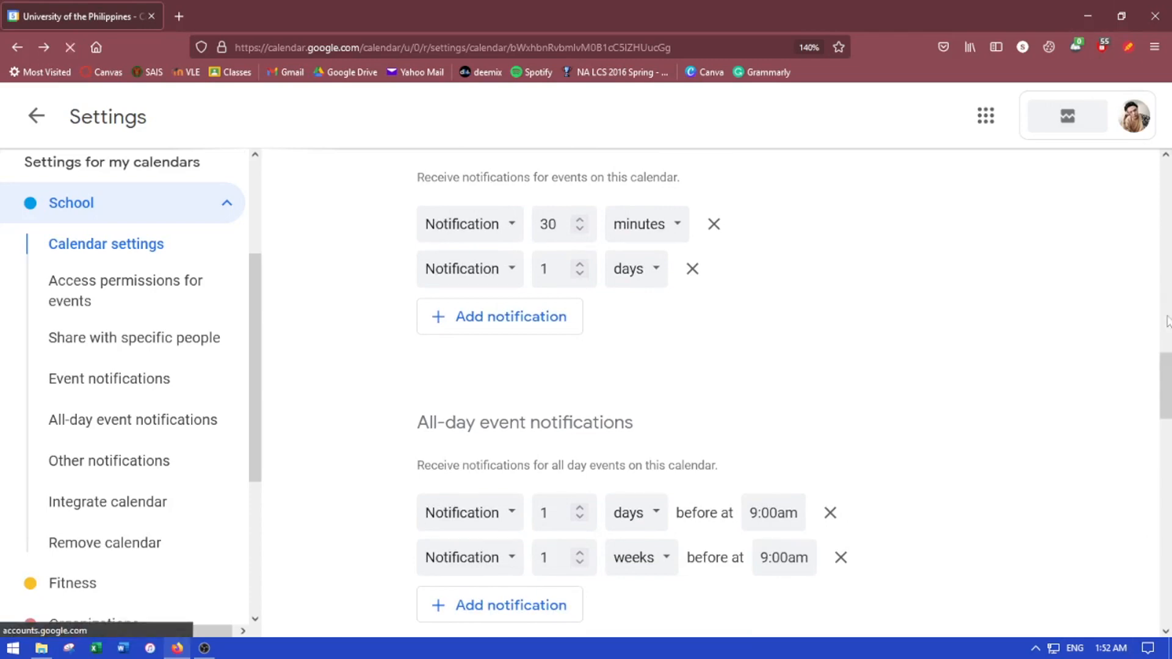
left_click_drag(1169, 380, 1167, 459)
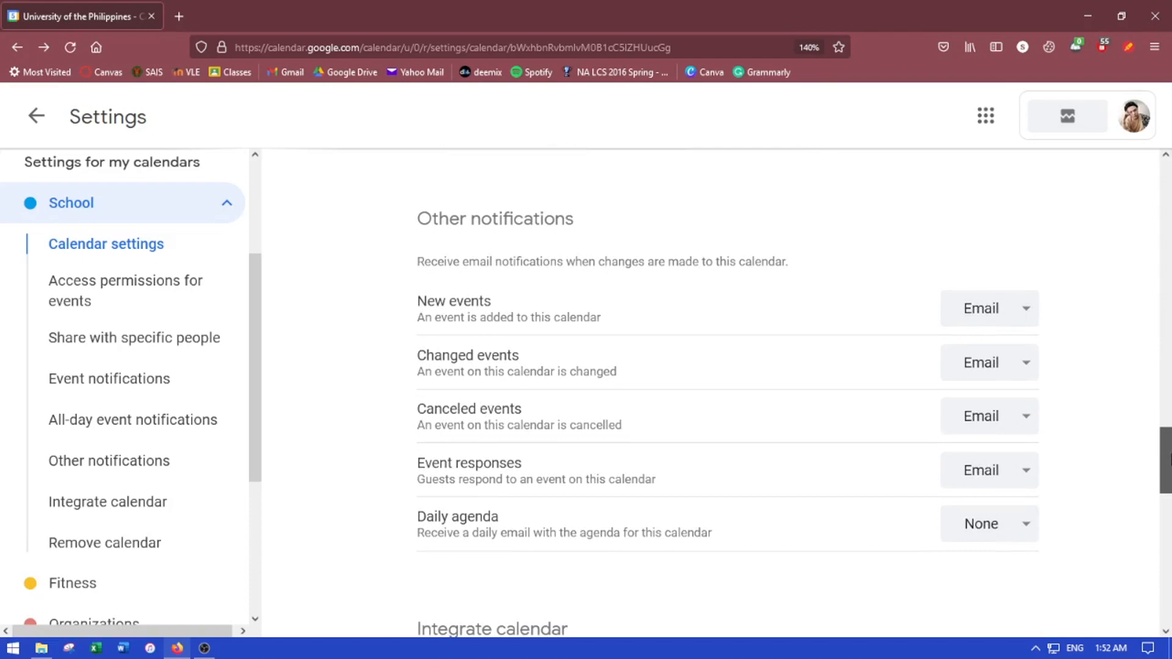
left_click(1005, 315)
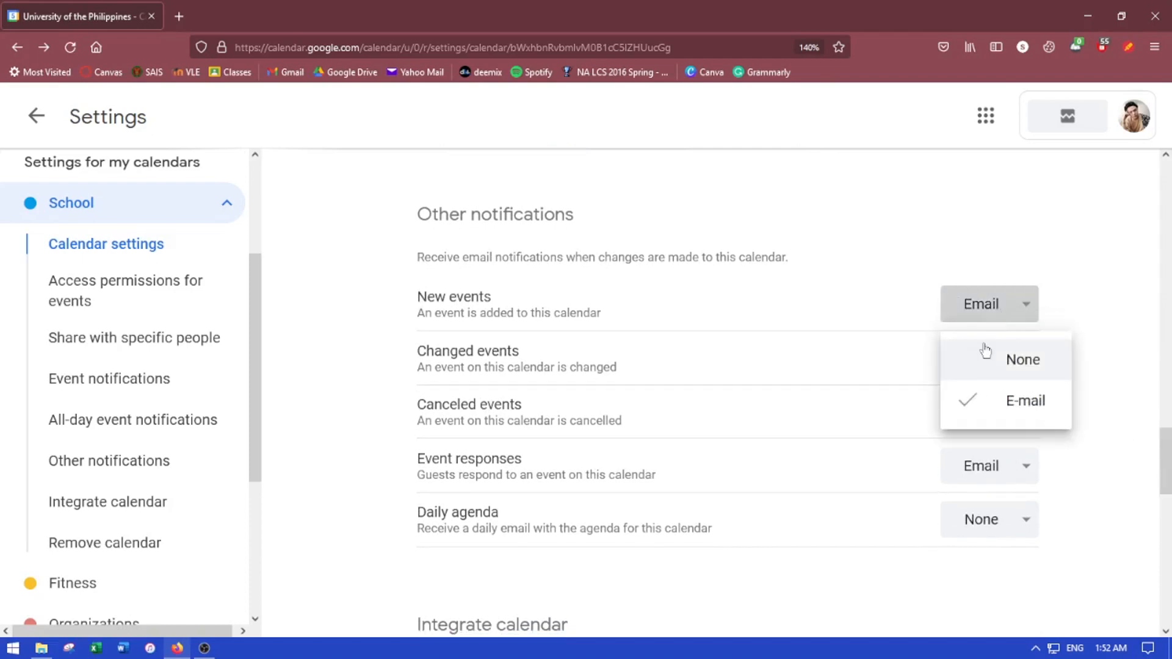
left_click(983, 348)
left_click(992, 411)
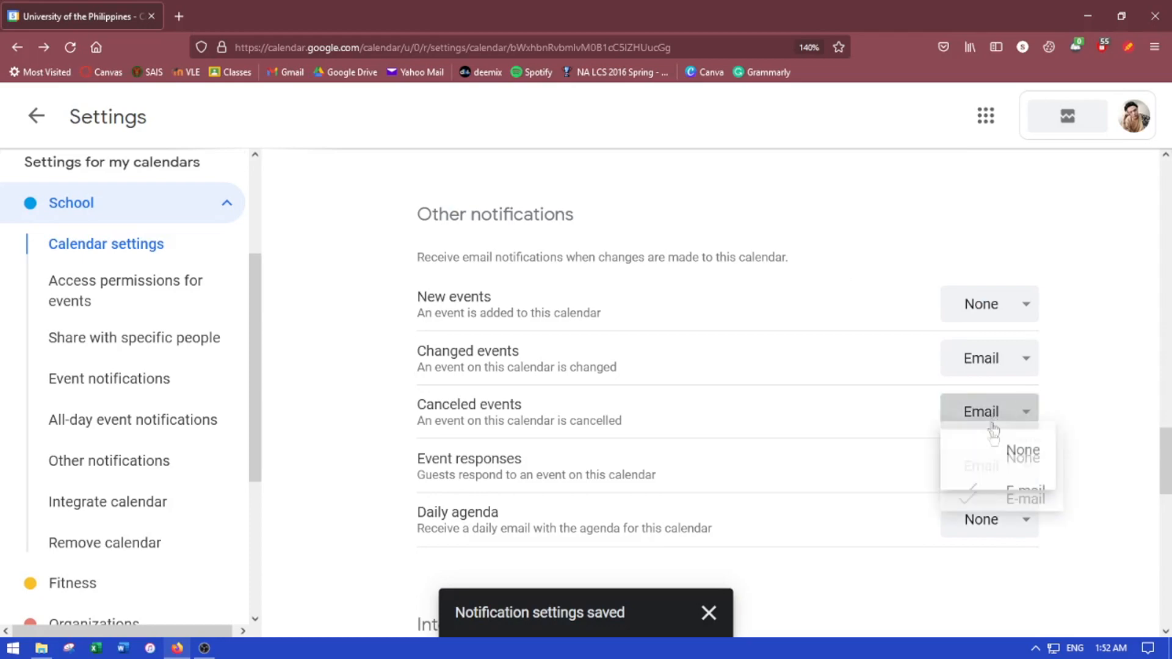
left_click(996, 466)
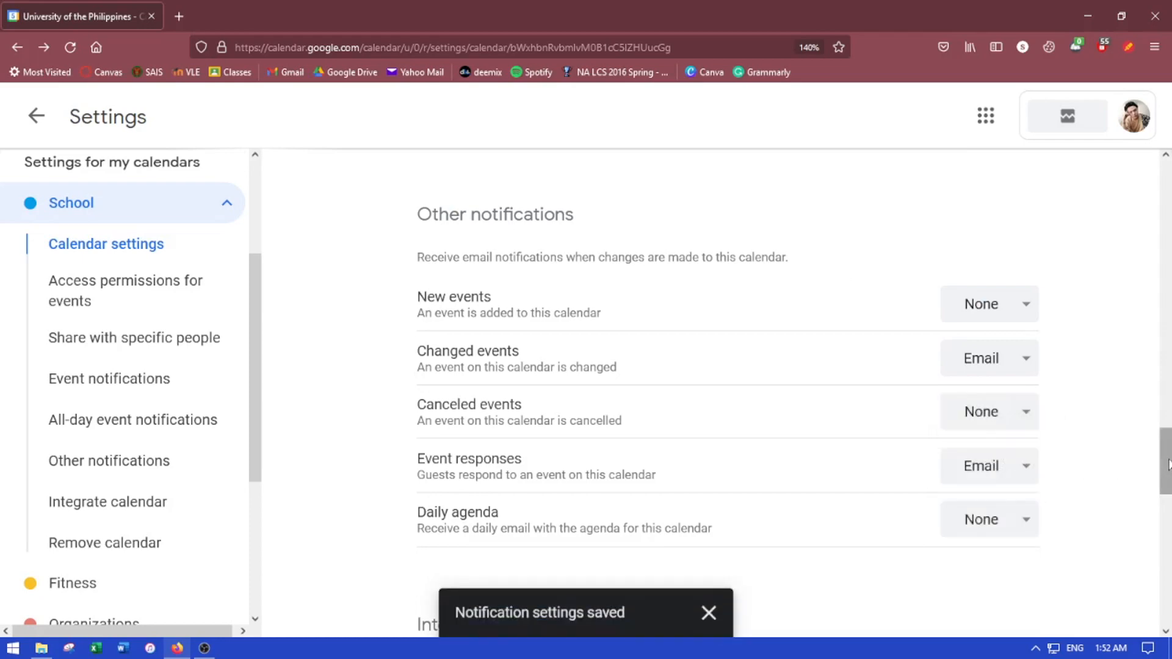
Look over the School calendar's public URL, embed code, iCal addresses and removal option, and return to the month view
left_click_drag(1168, 465, 1167, 531)
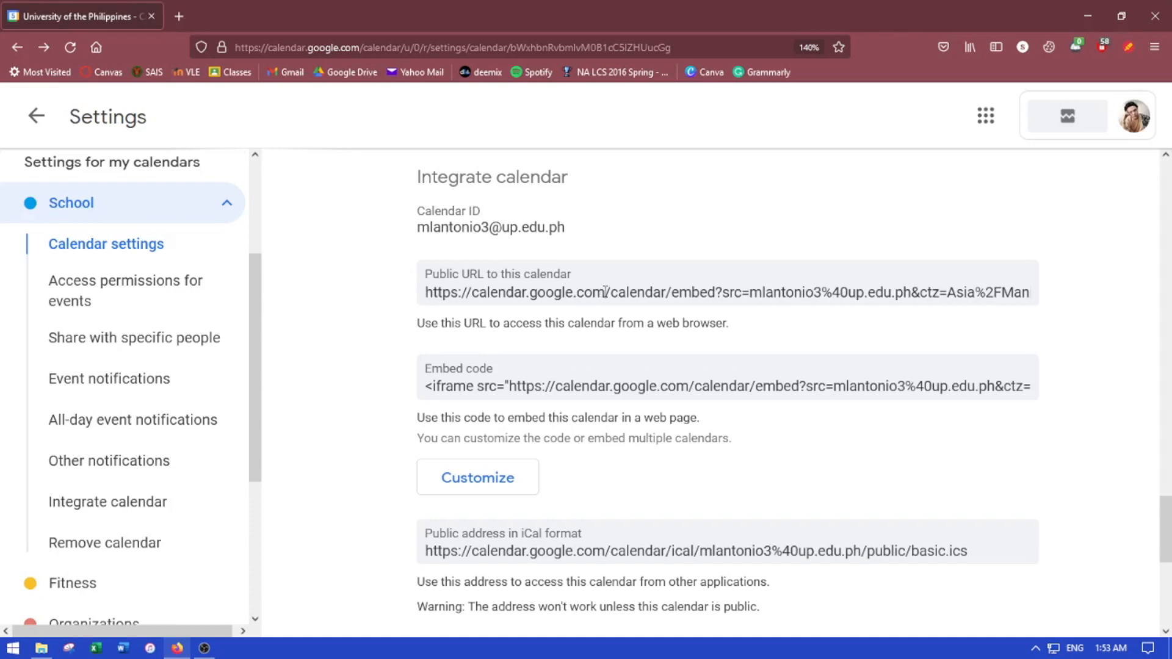
left_click(476, 296)
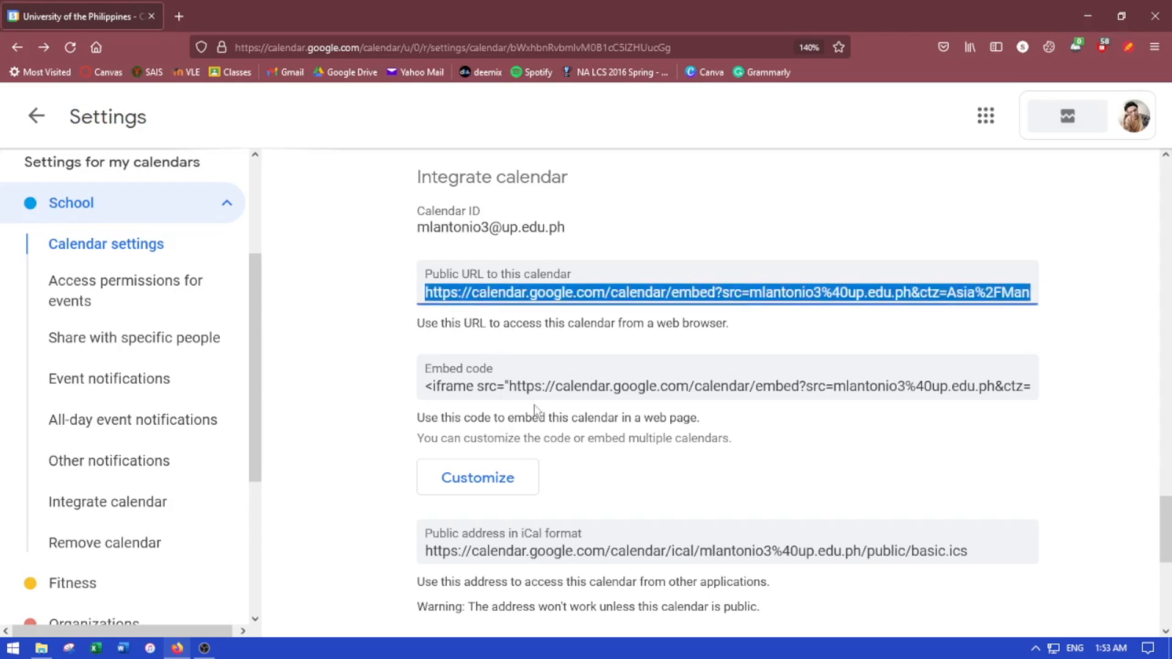
left_click(537, 386)
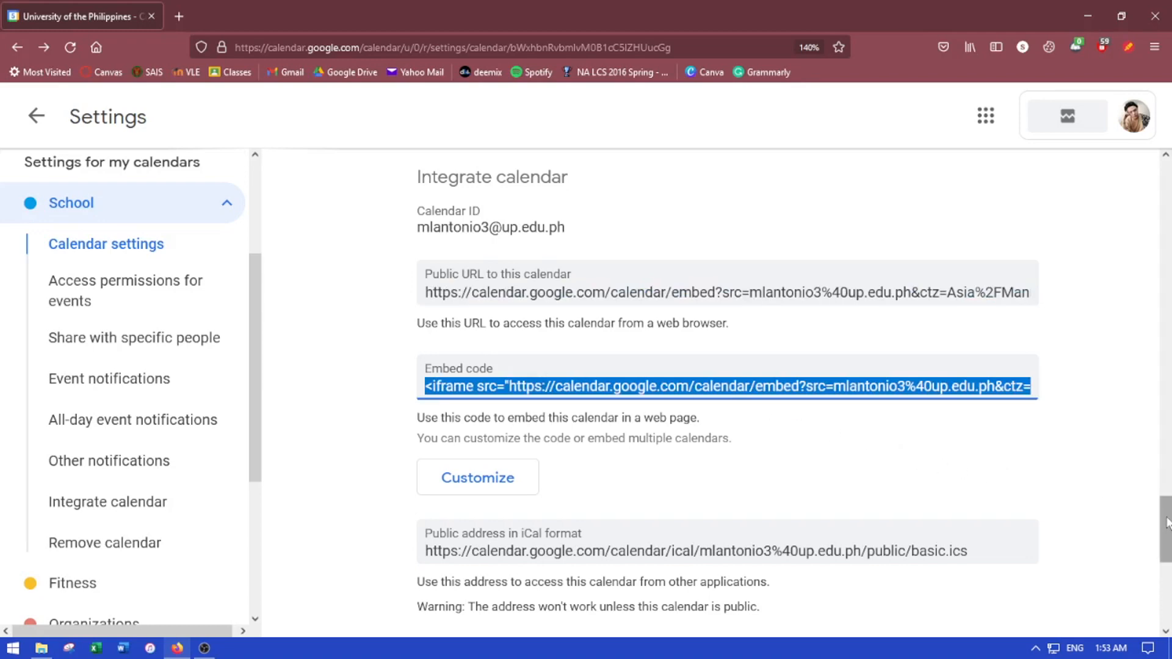
scroll(1167, 523, "down", 6)
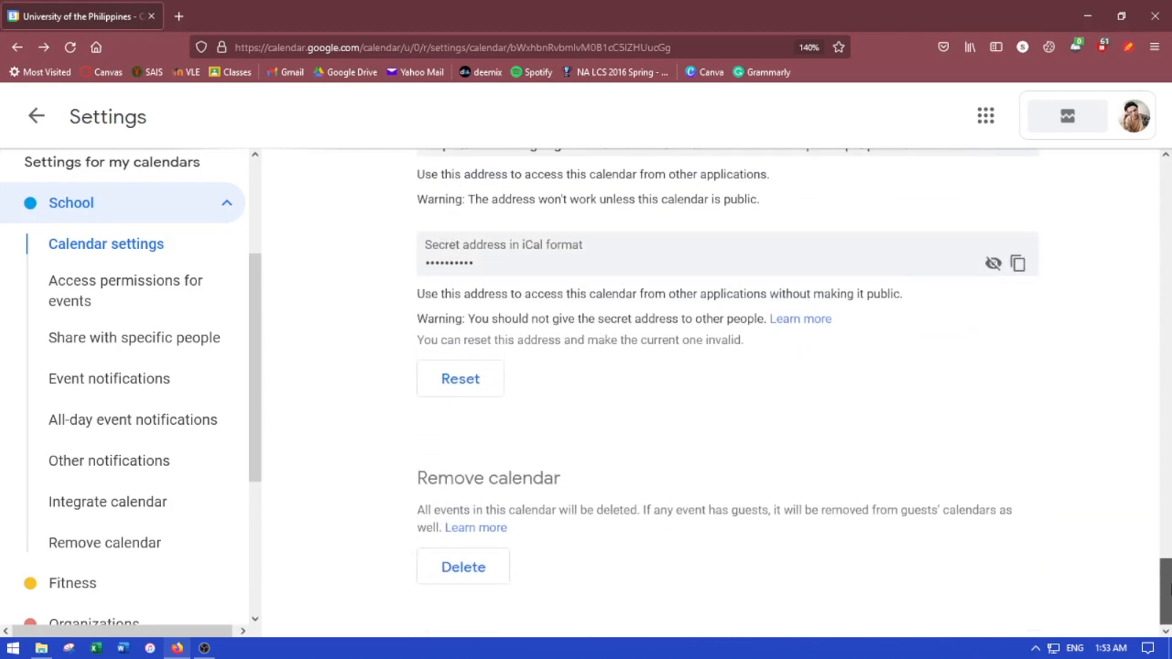
left_click_drag(419, 485, 484, 482)
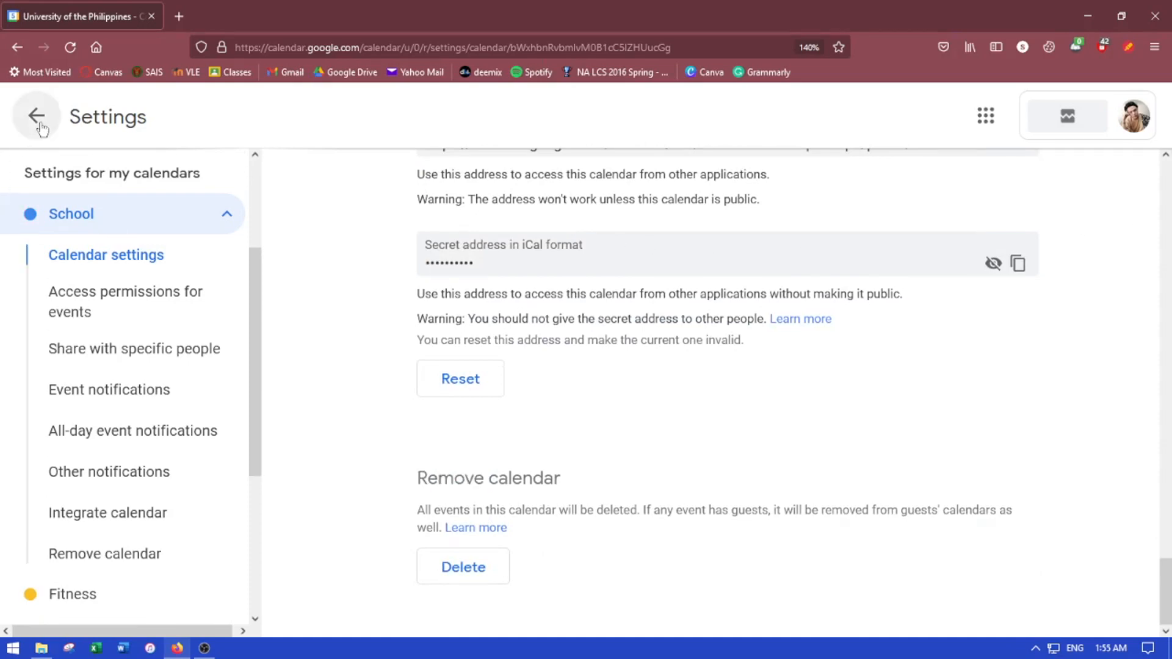
left_click(40, 124)
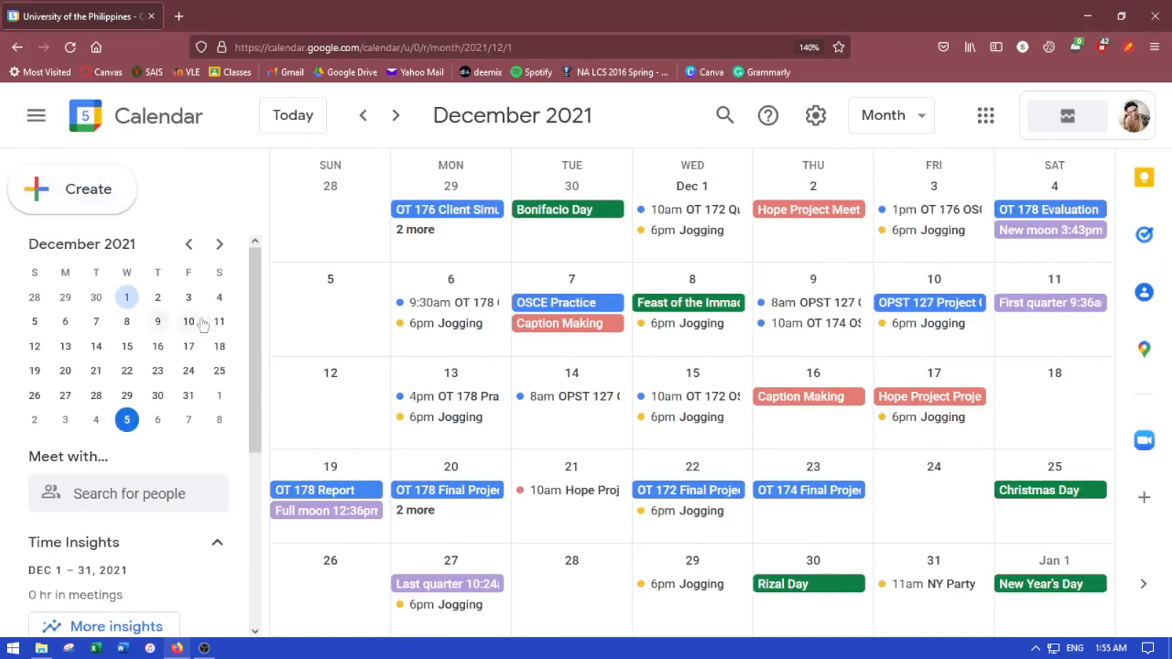
Try dark magenta and green as the School calendar's color and set it back to blue
left_click_drag(253, 268, 258, 458)
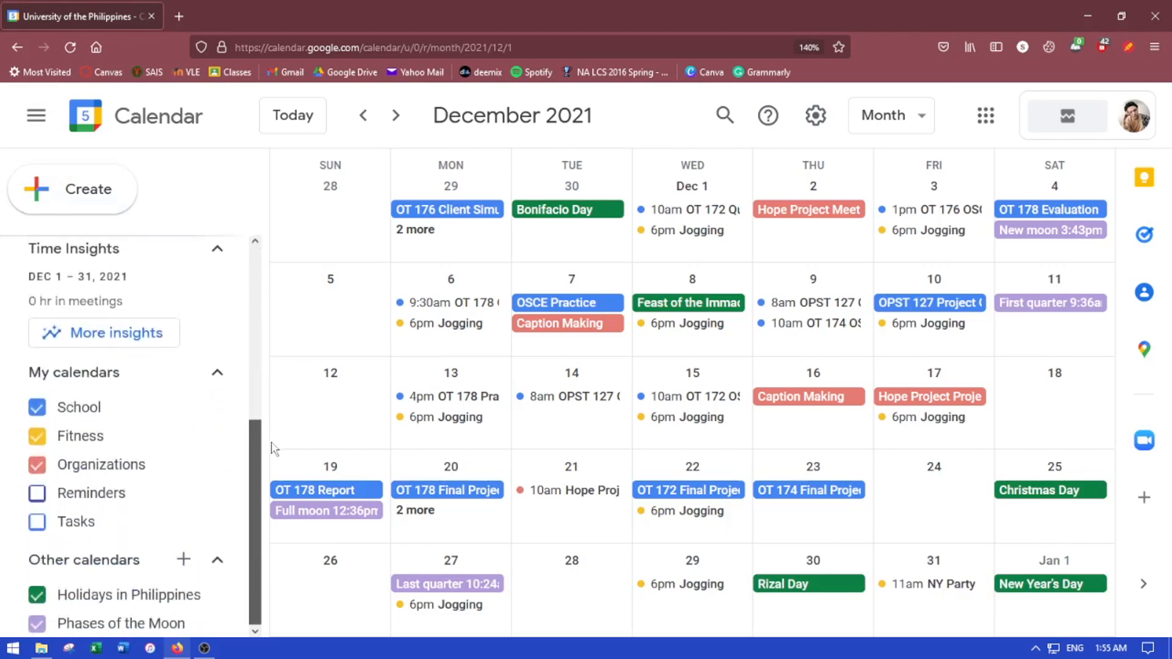
left_click(215, 407)
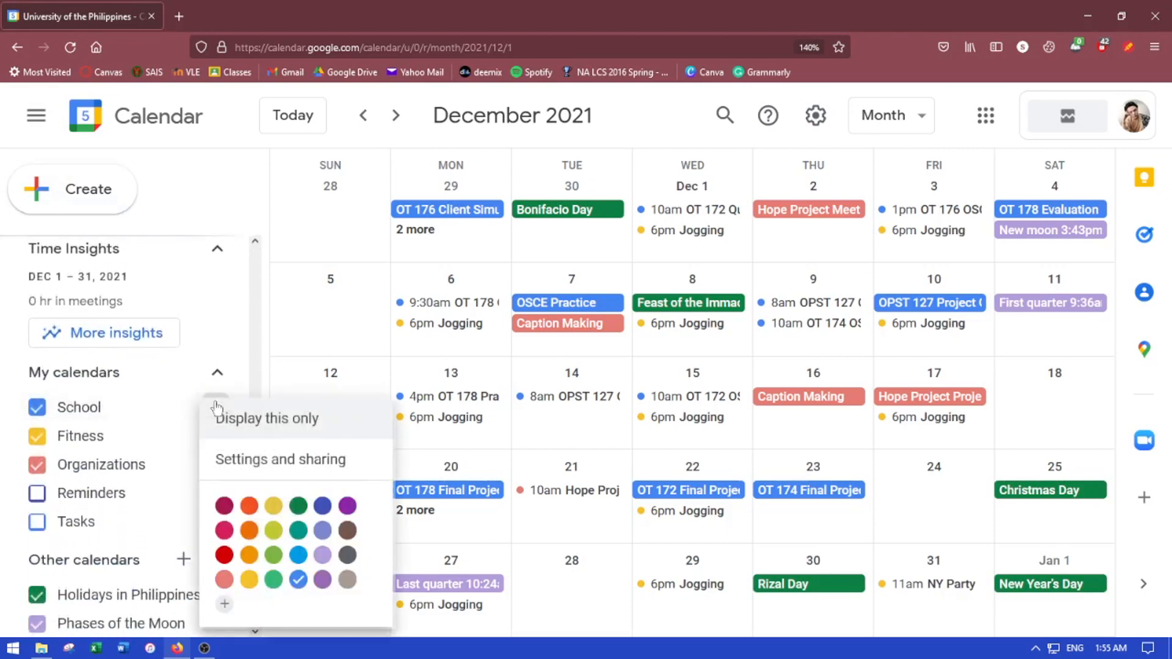
left_click(221, 491)
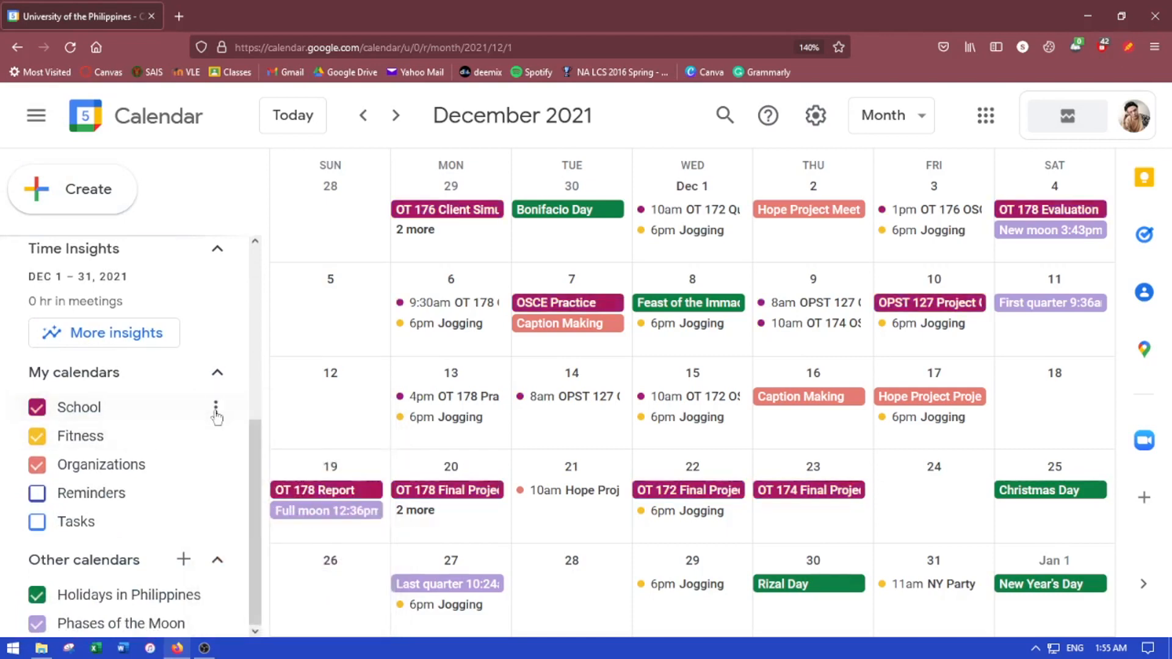
left_click(215, 407)
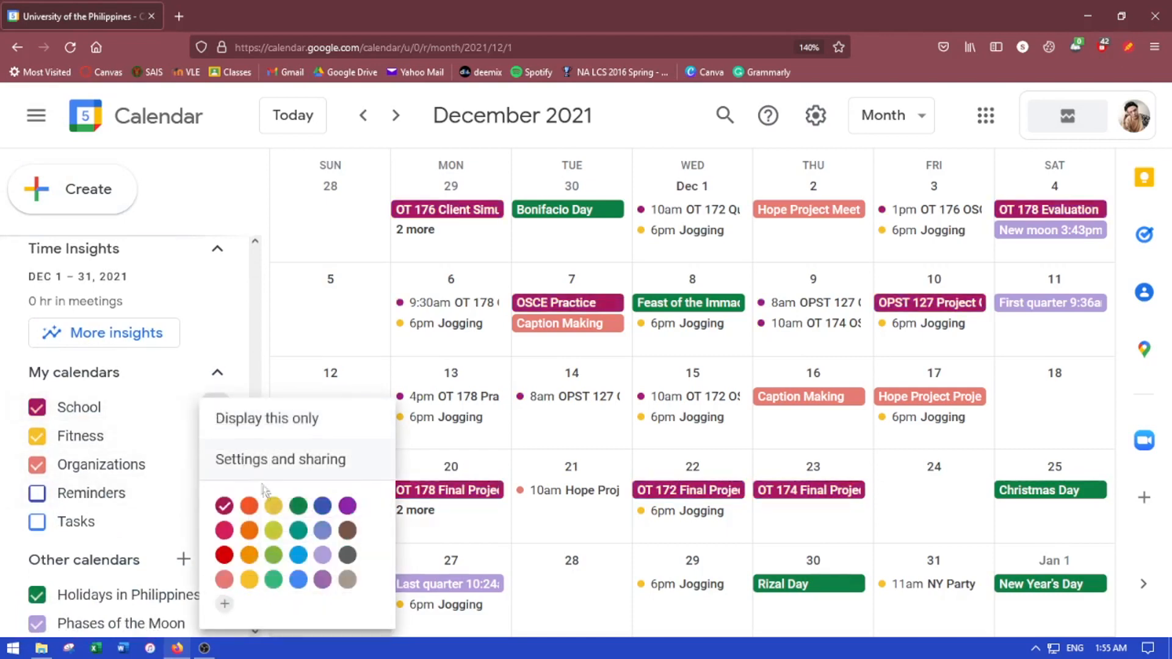
left_click(298, 505)
left_click(215, 407)
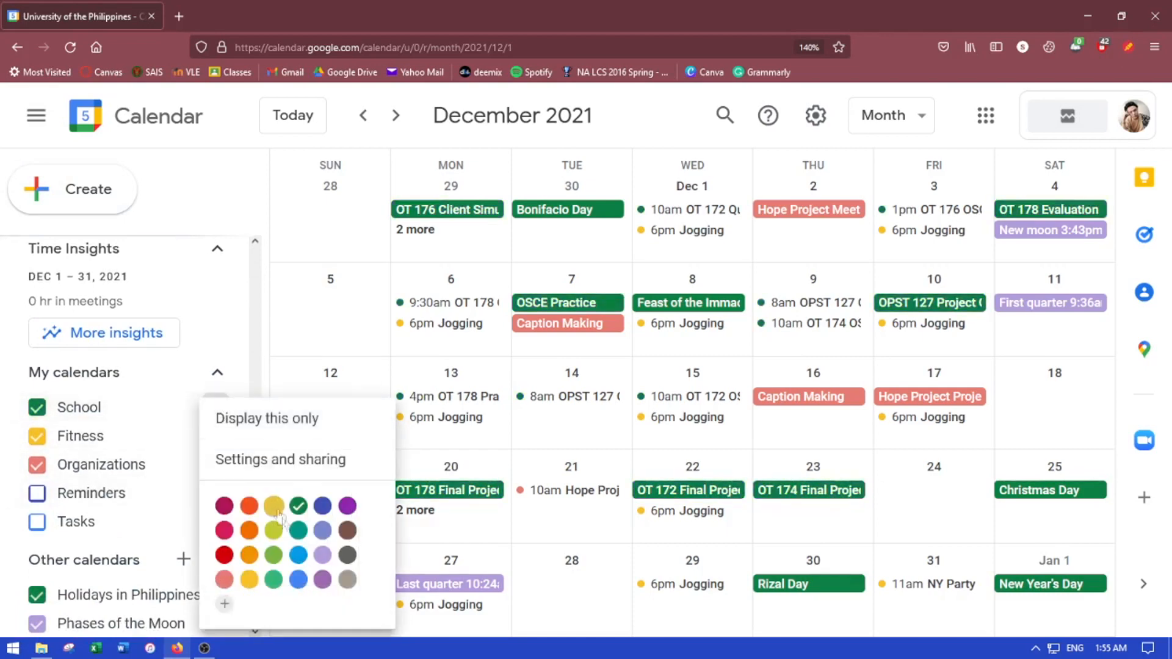
left_click(297, 579)
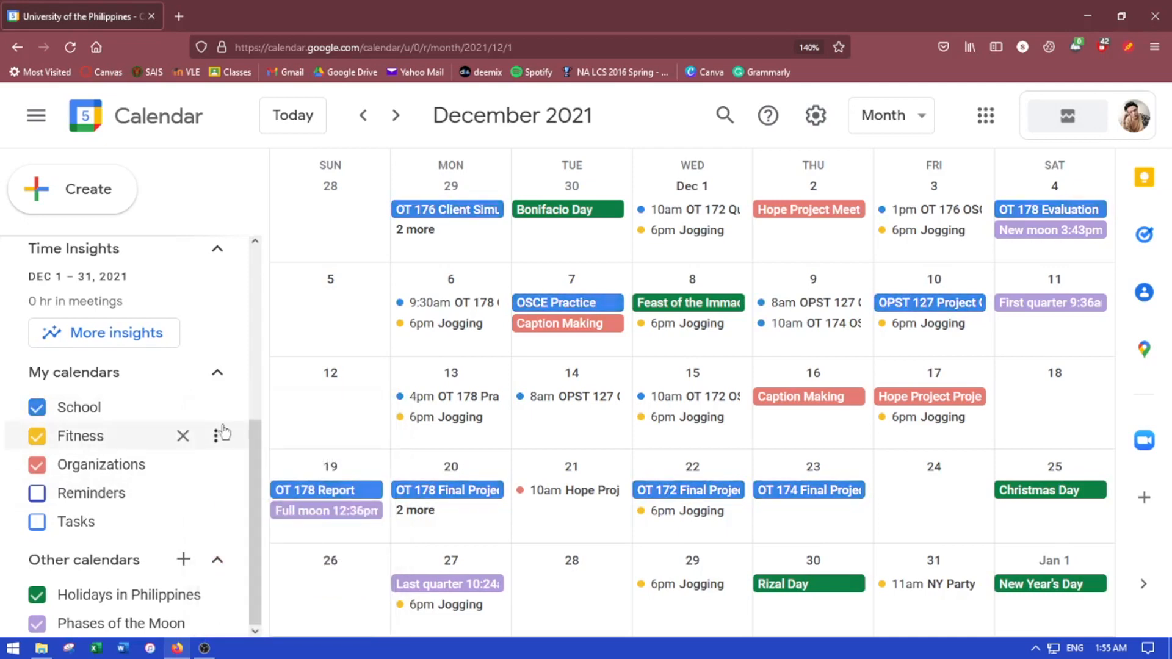